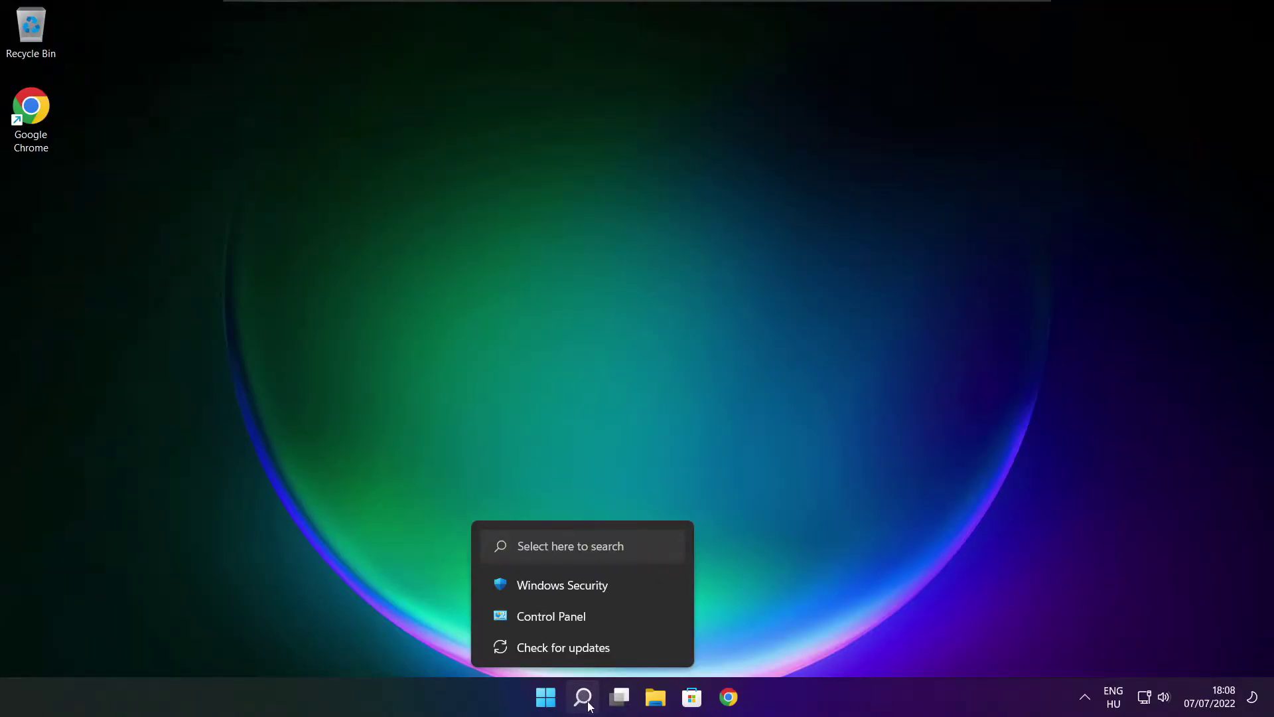
Step: Search Windows for 'device manager' so Device Manager appears as the best match
click(584, 697)
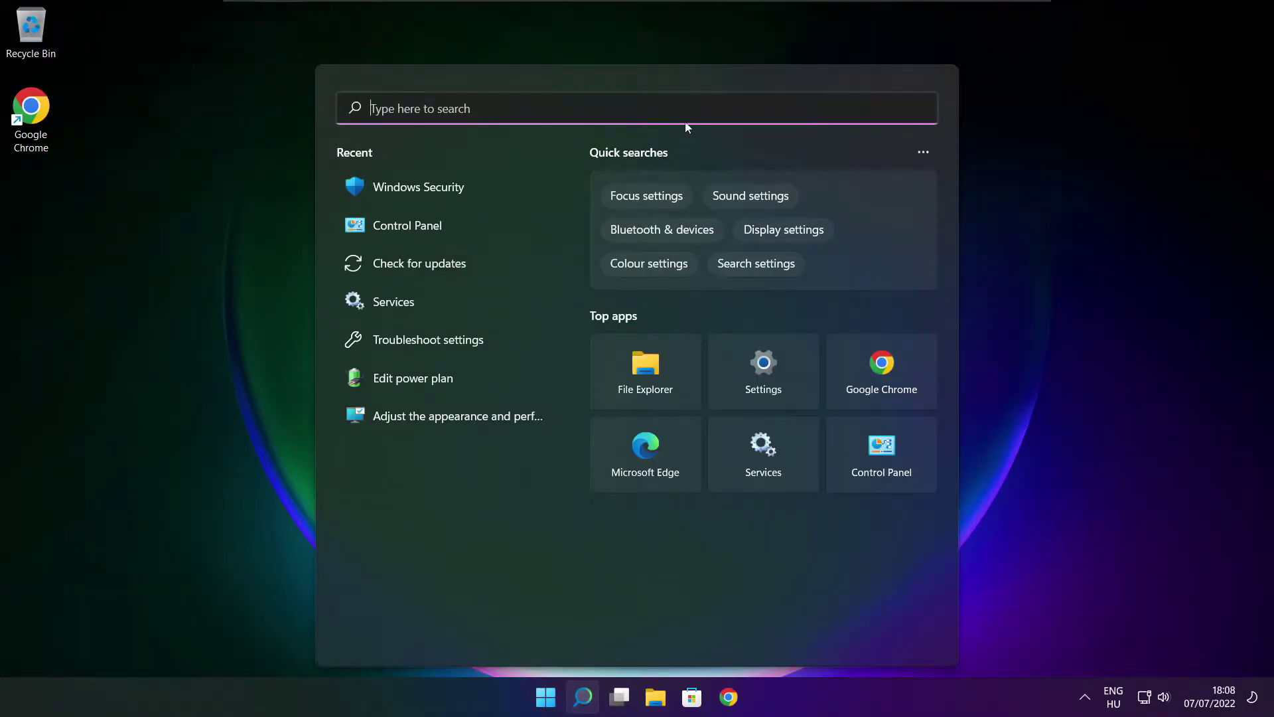
text(d)
text(evice manager)
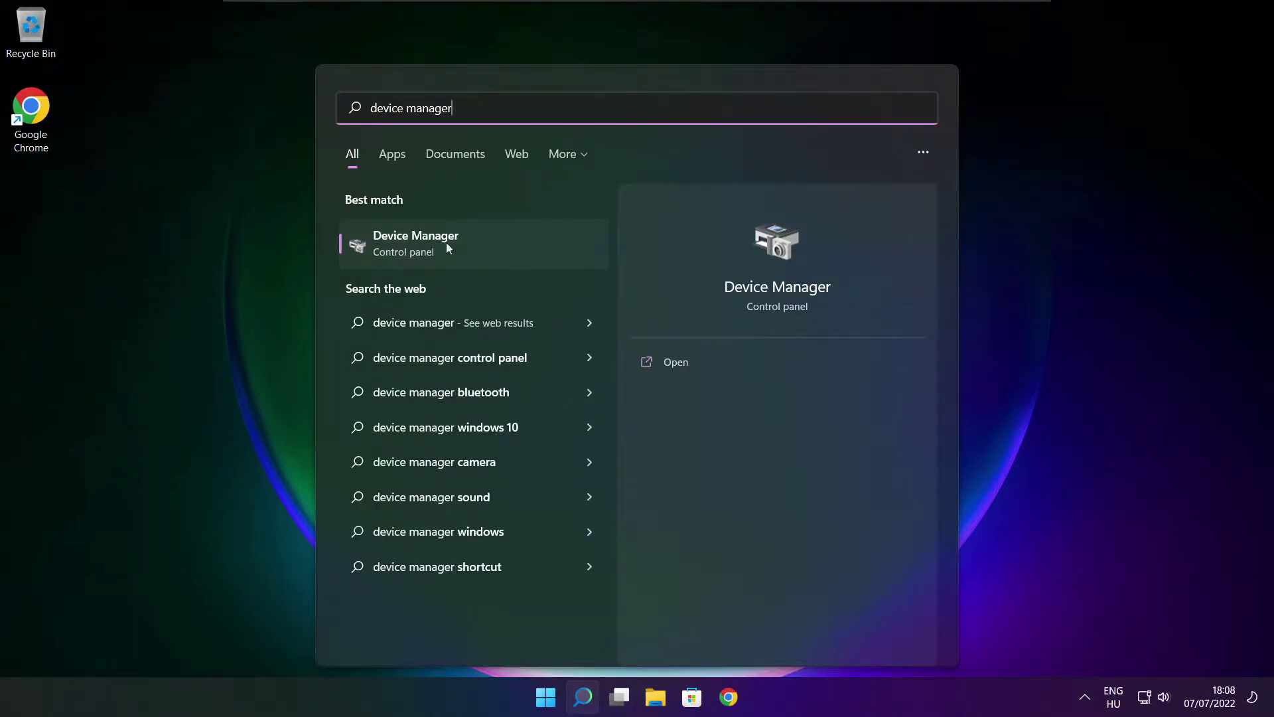
Step: Open Device Manager maximized and select VMware SVGA 3D under Display adaptors
click(523, 249)
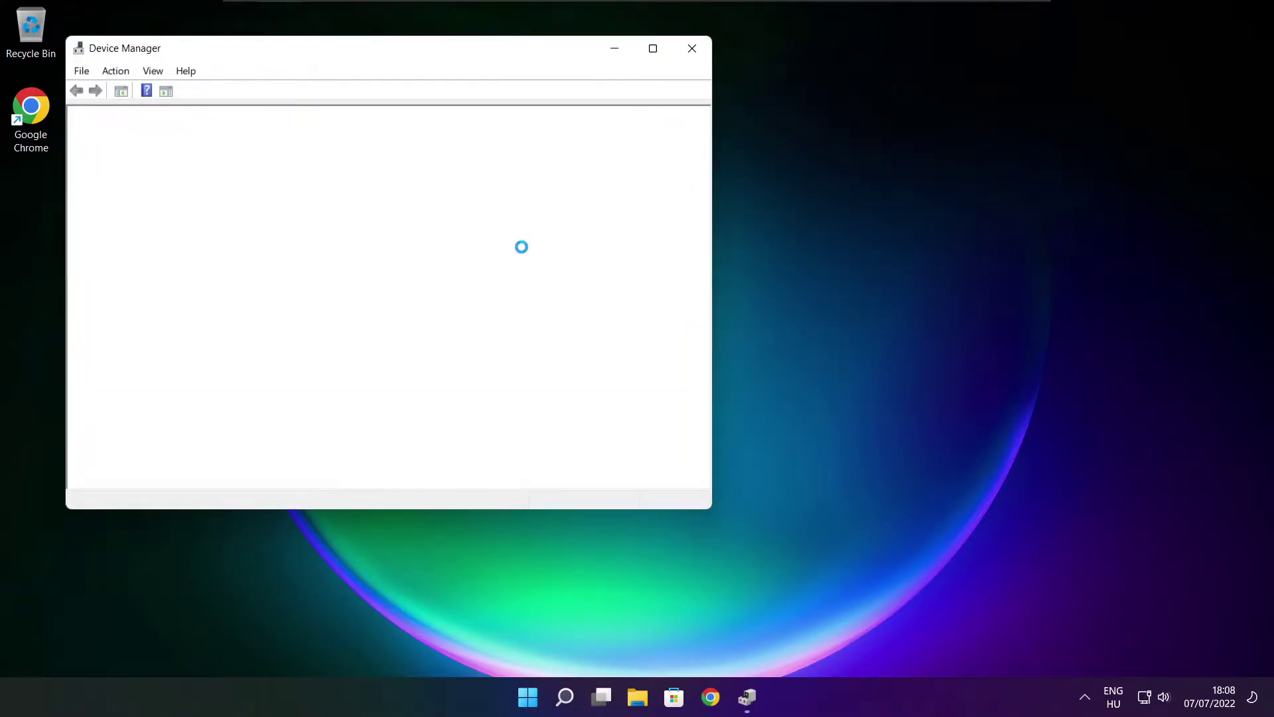
click(652, 48)
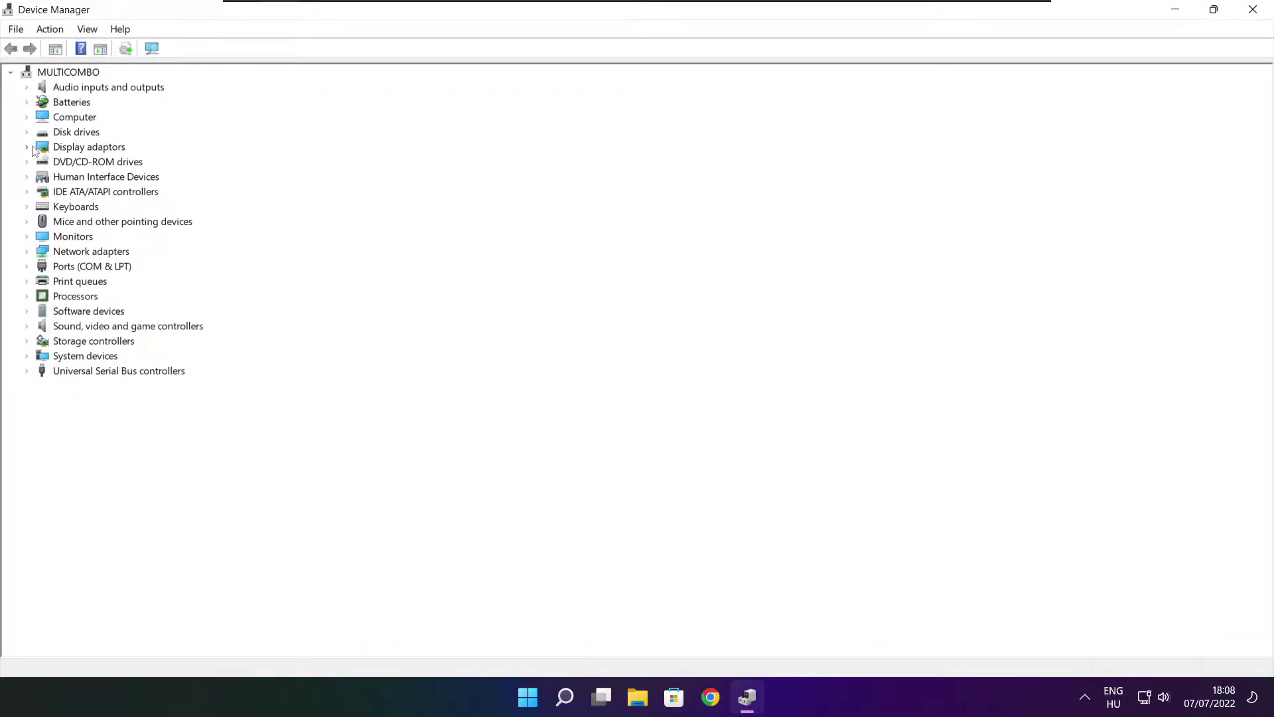
click(77, 150)
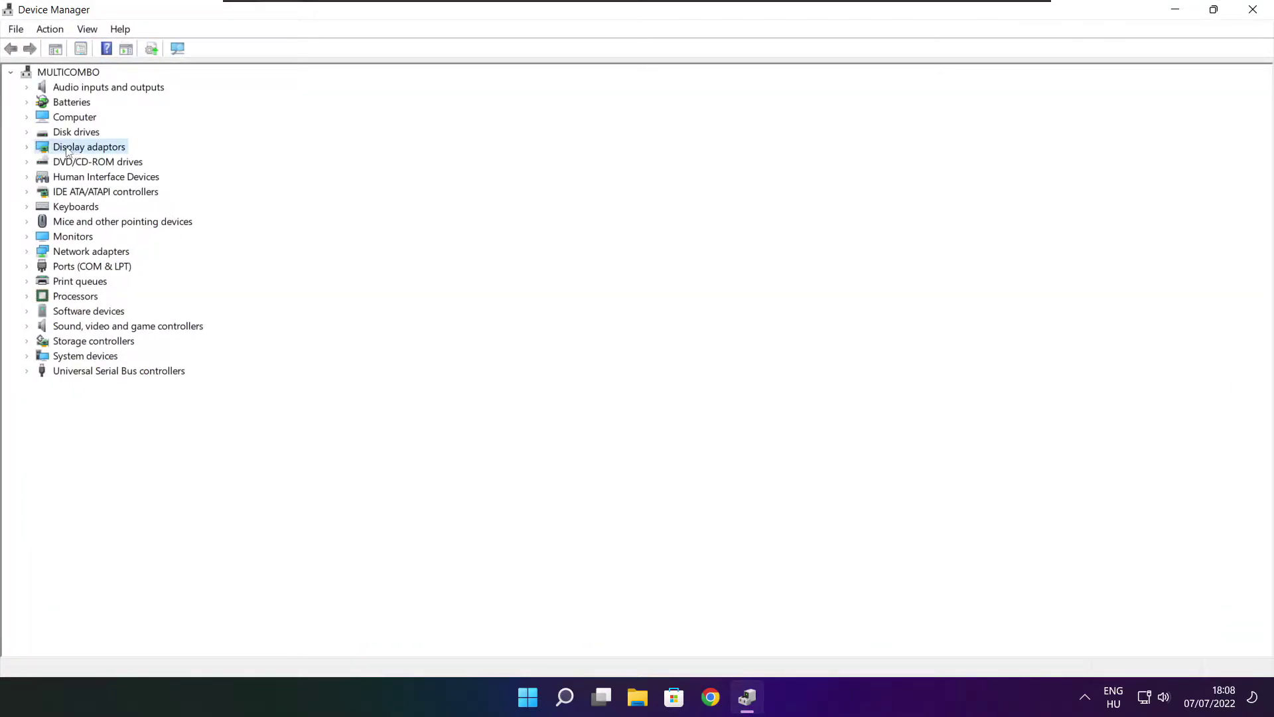
click(27, 148)
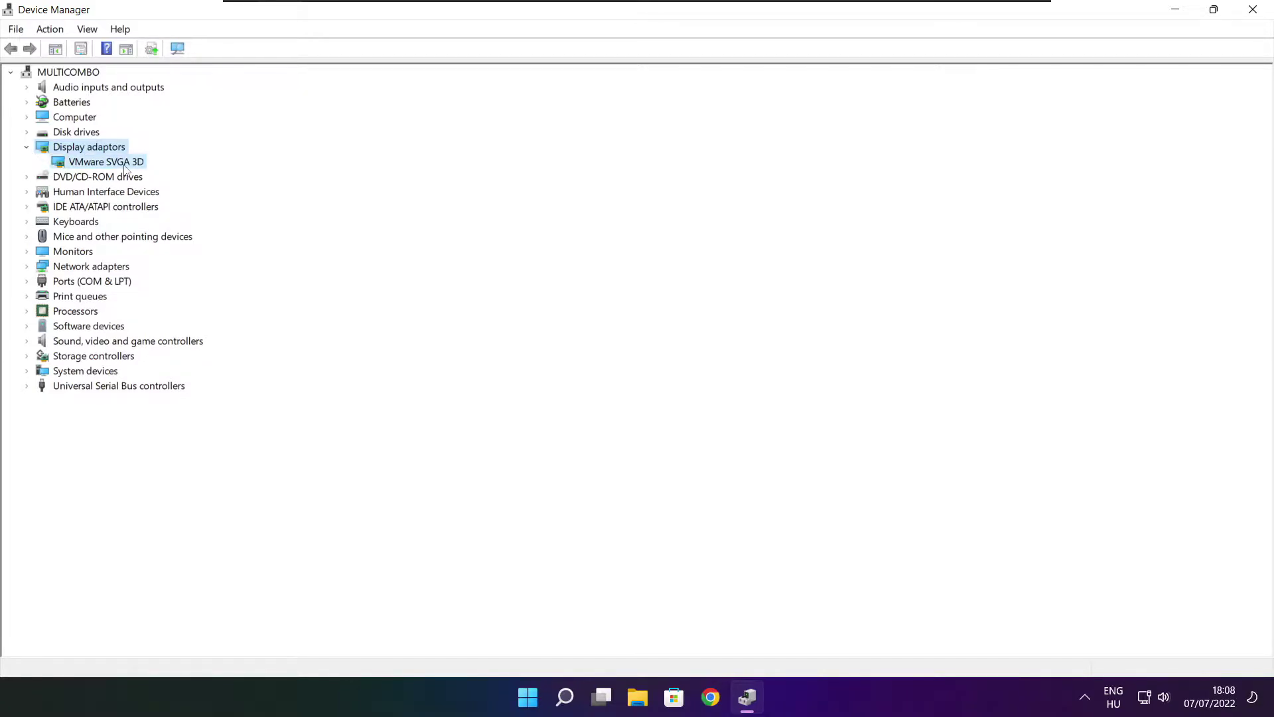
click(100, 162)
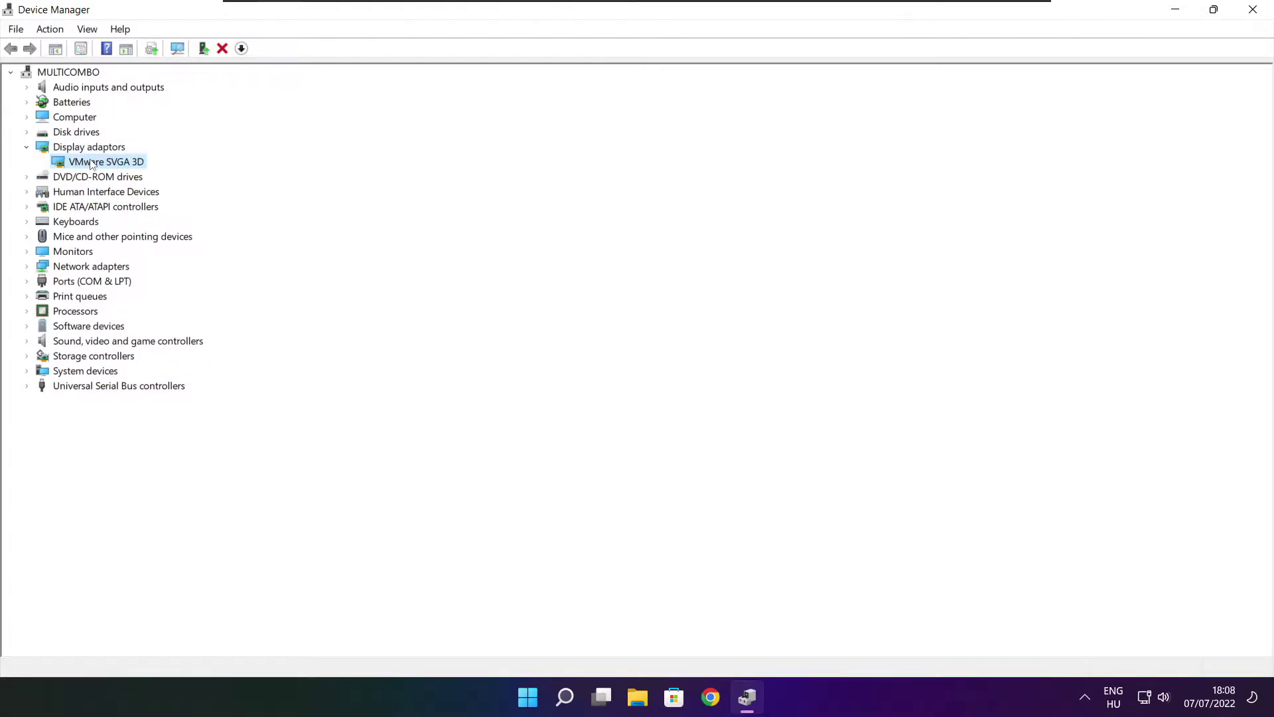
Step: Run an automatic driver search for VMware SVGA 3D, confirming the best driver is installed
right_click(93, 164)
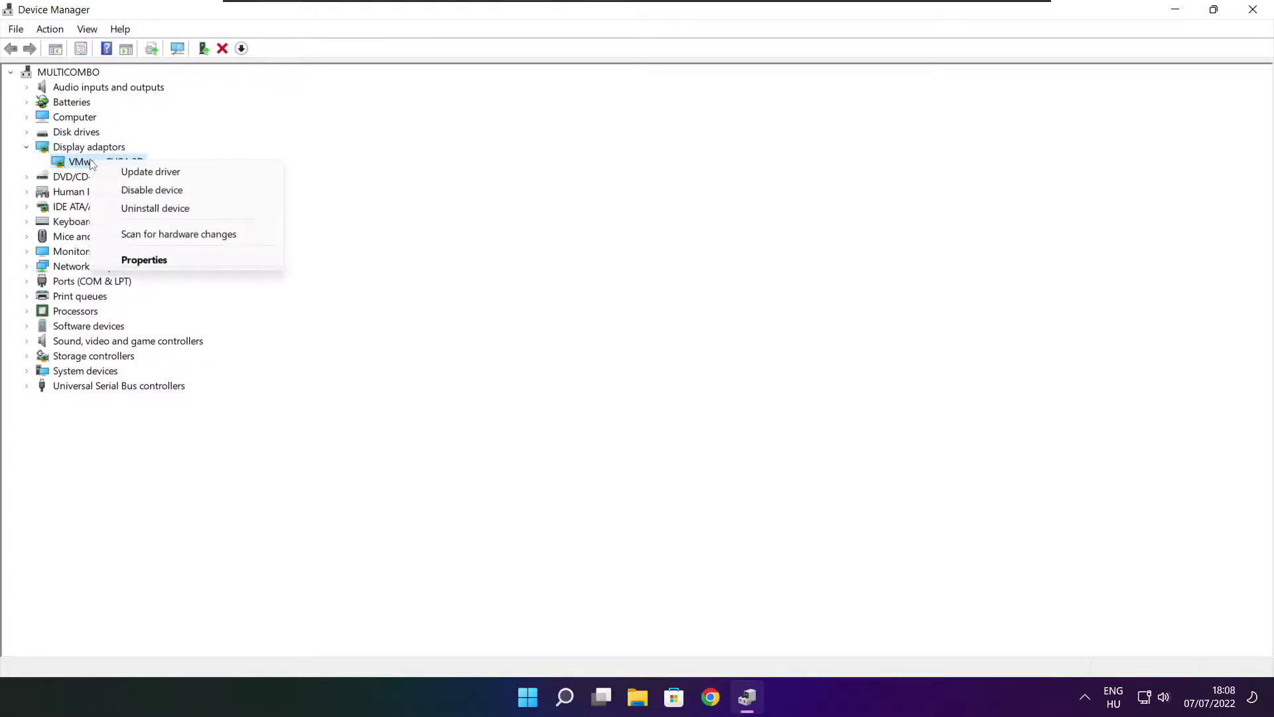
click(184, 175)
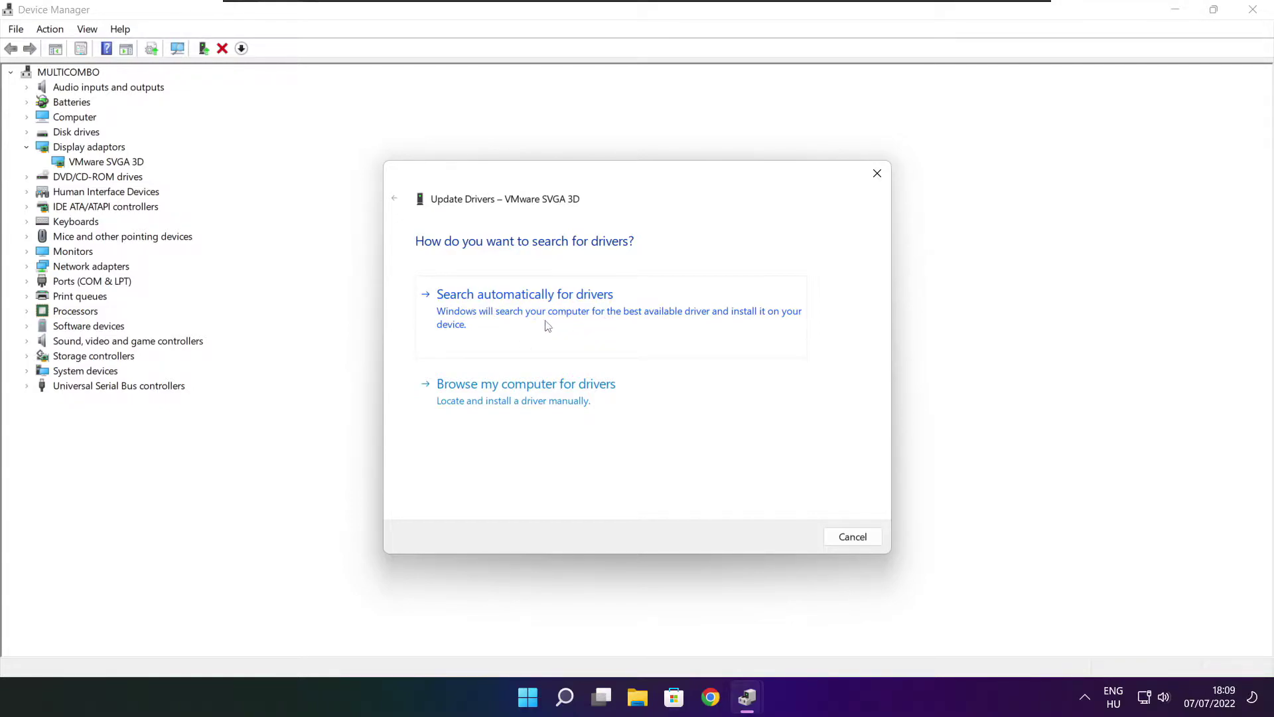
click(583, 320)
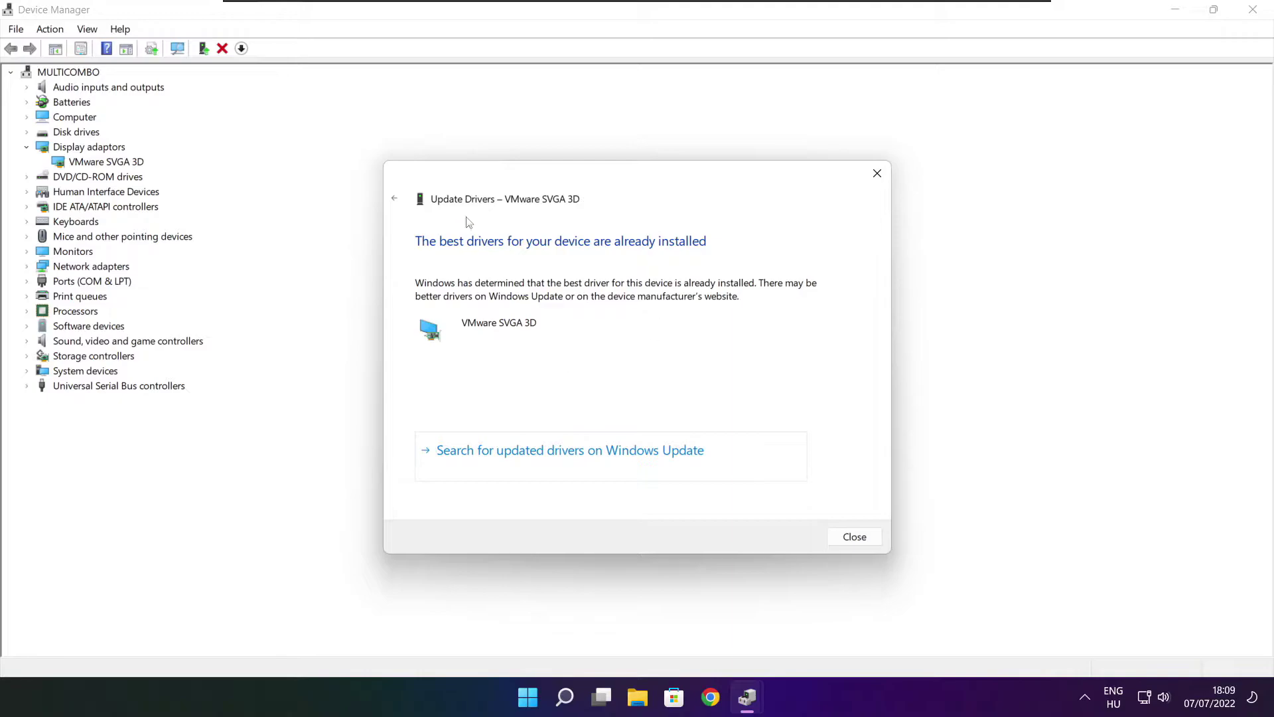
click(853, 539)
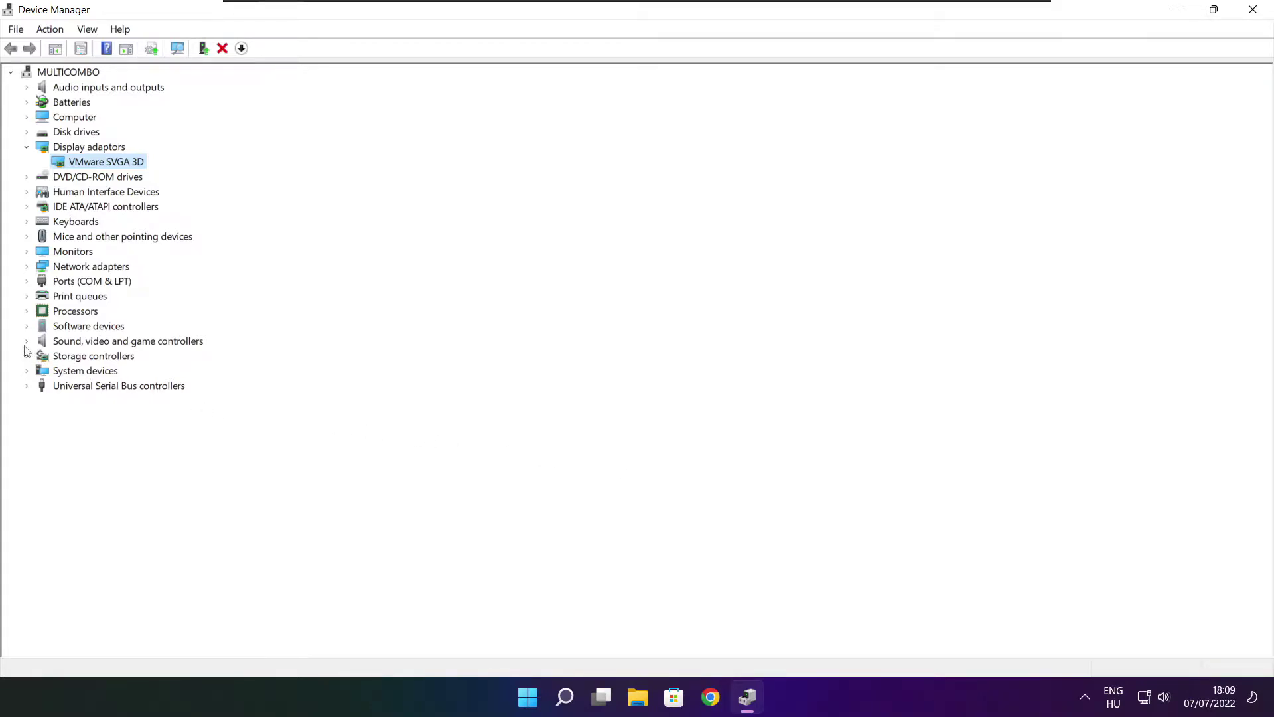
Step: Expand Sound, video and game controllers and select High Definition Audio Device
click(56, 343)
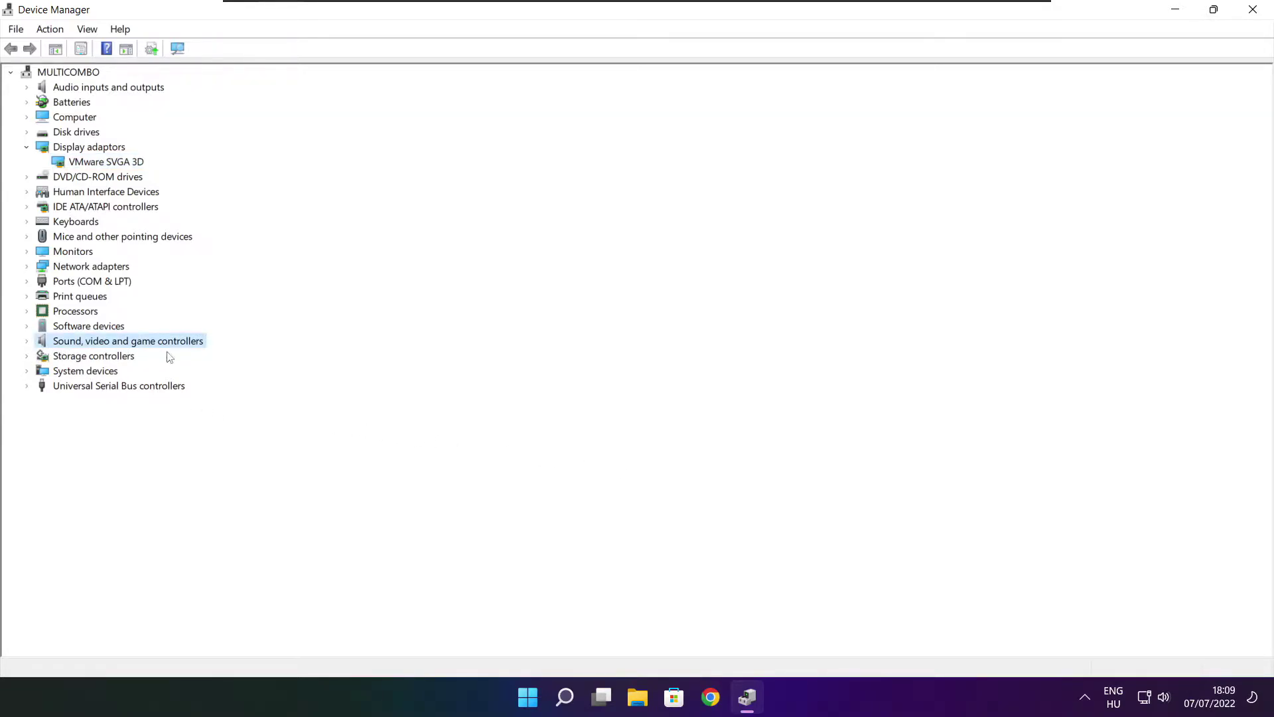
click(27, 341)
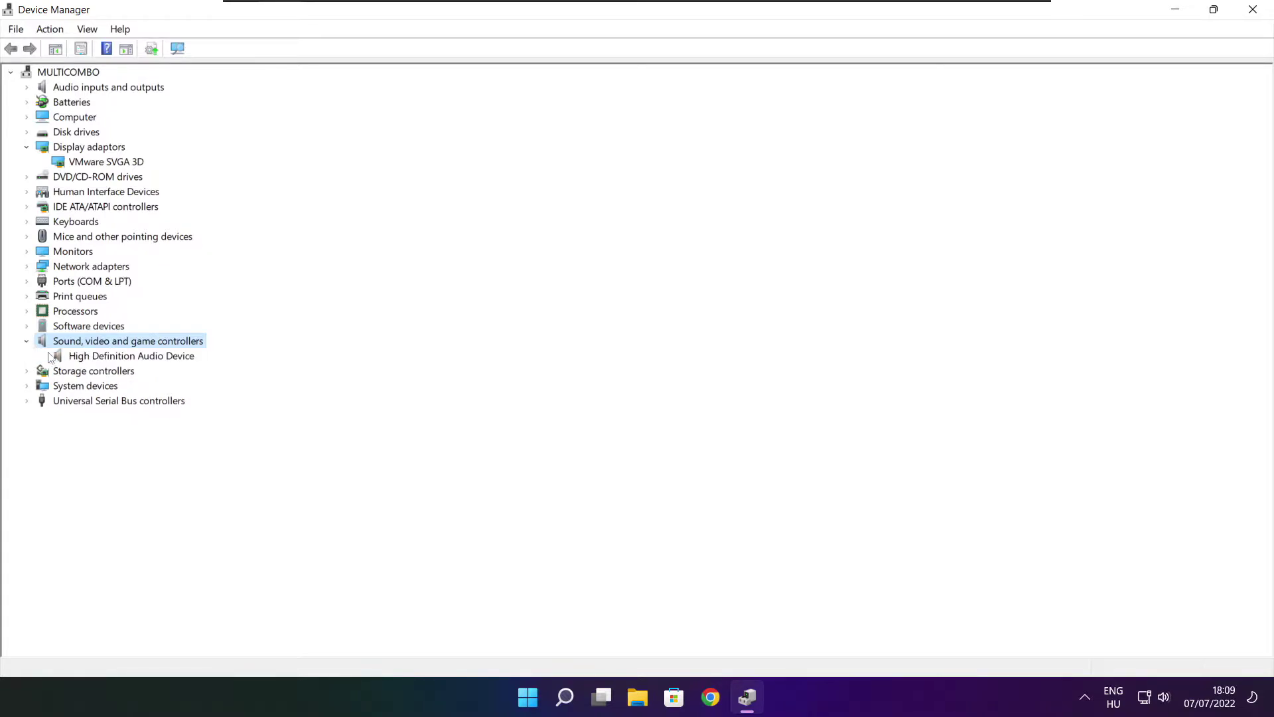
click(149, 357)
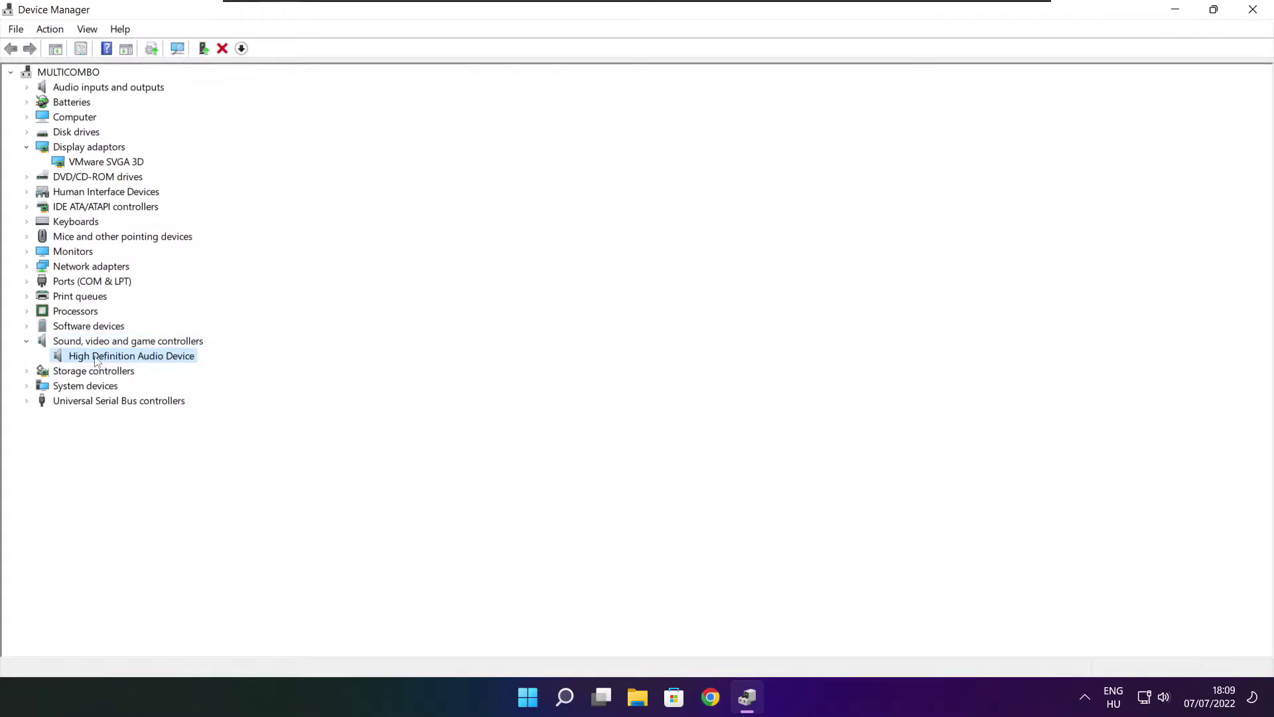
Step: Automatically search for the audio driver, confirm it's current, and close Device Manager
right_click(124, 363)
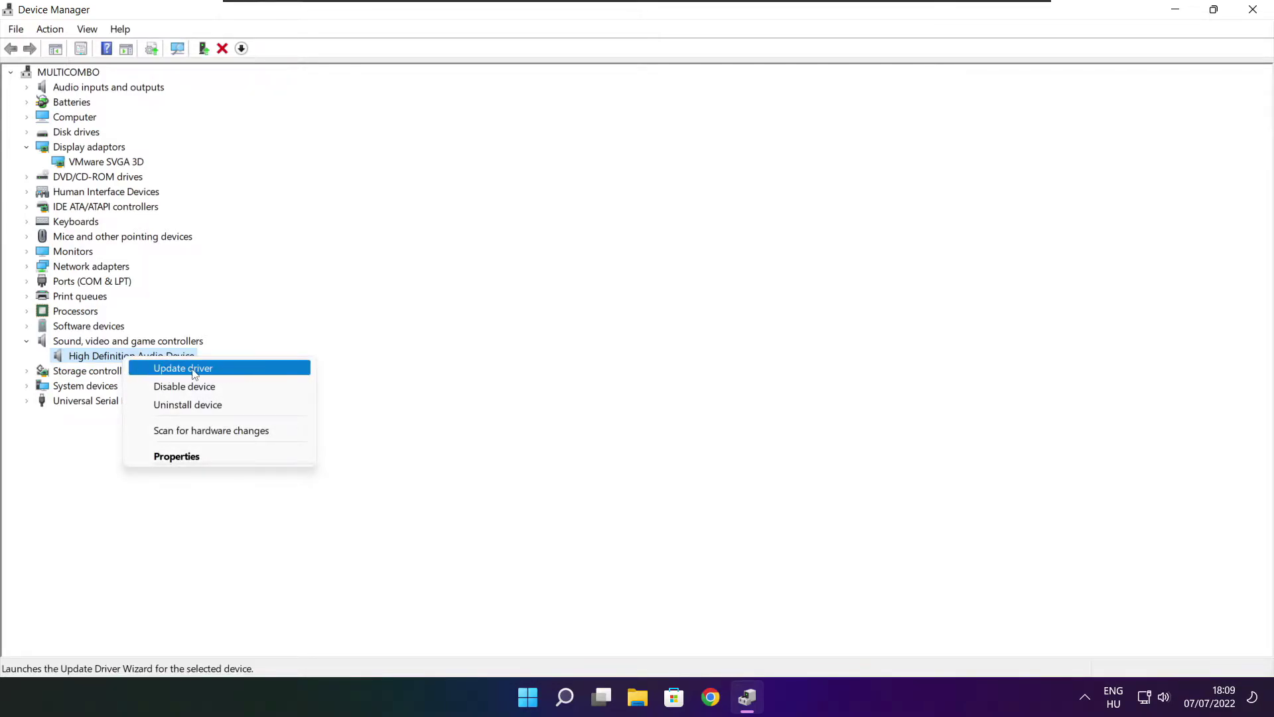
click(248, 375)
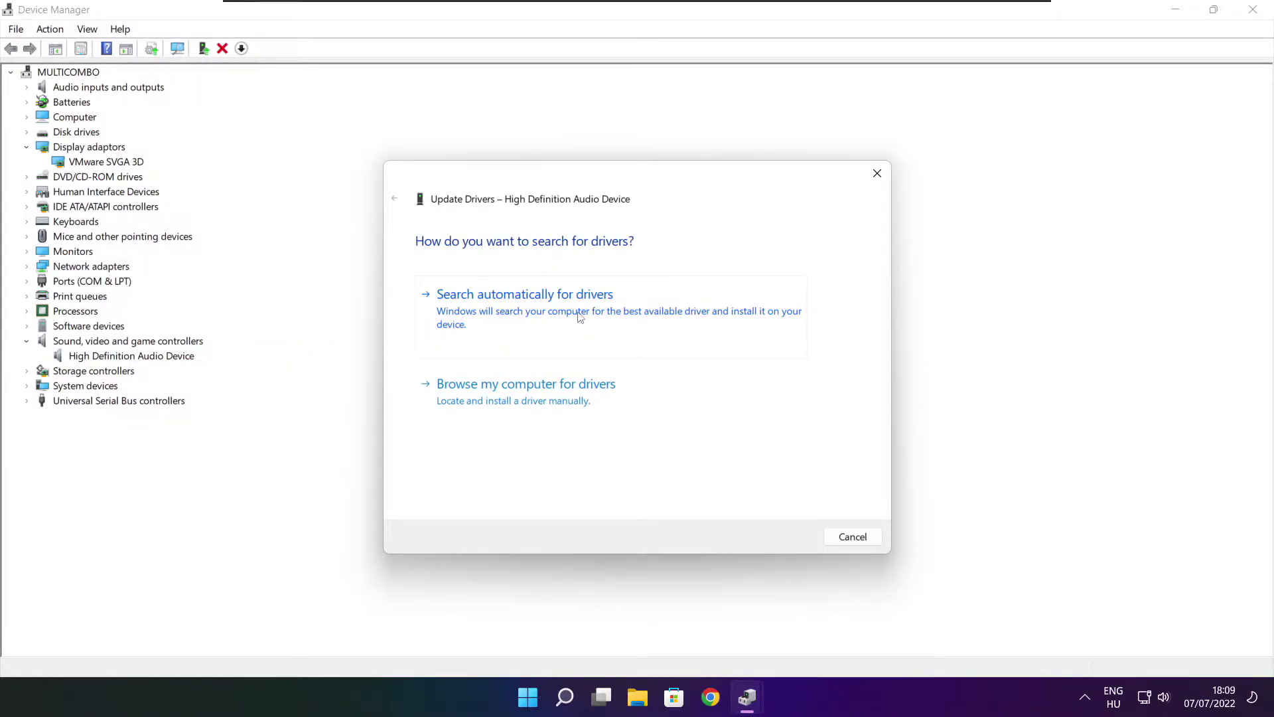
click(552, 316)
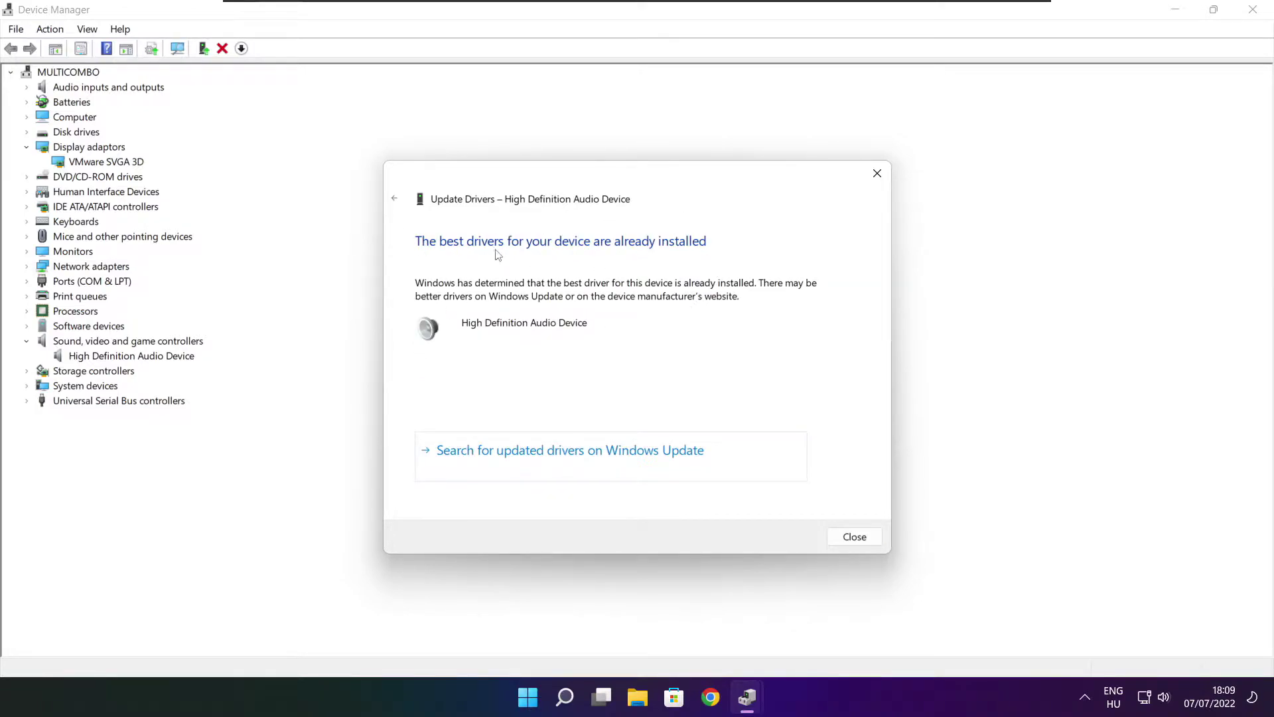
click(855, 539)
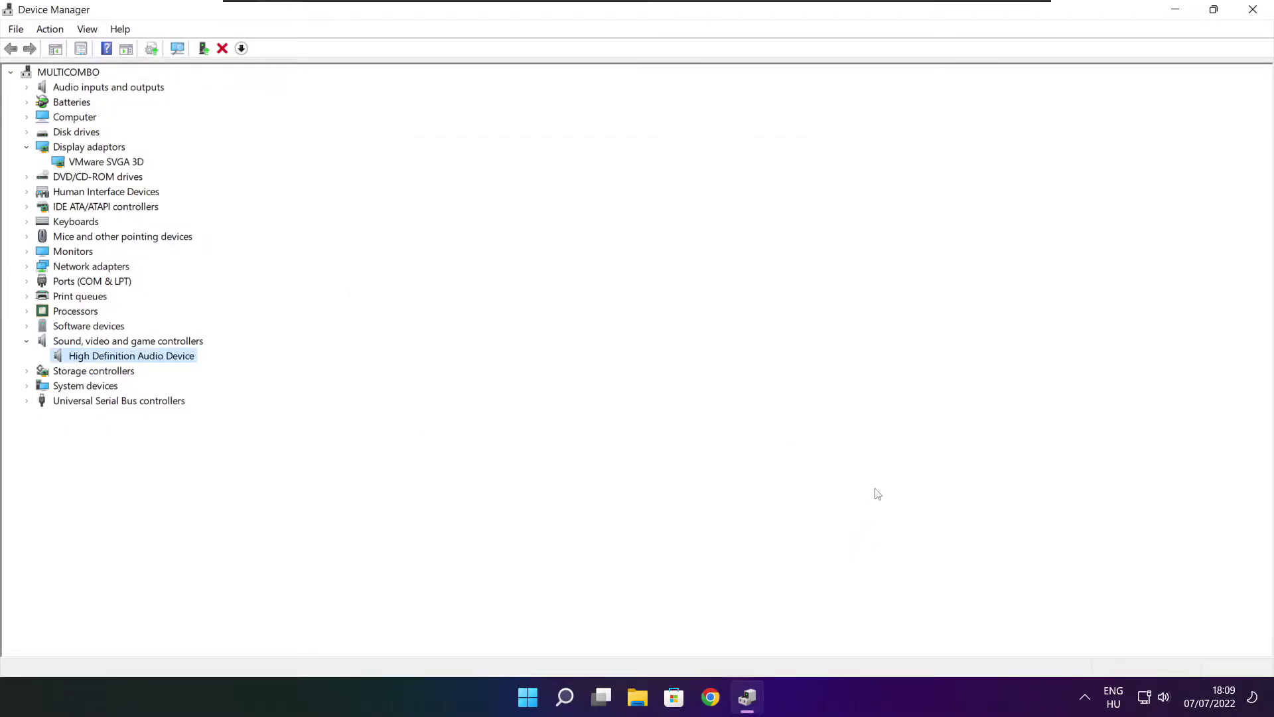
click(1254, 11)
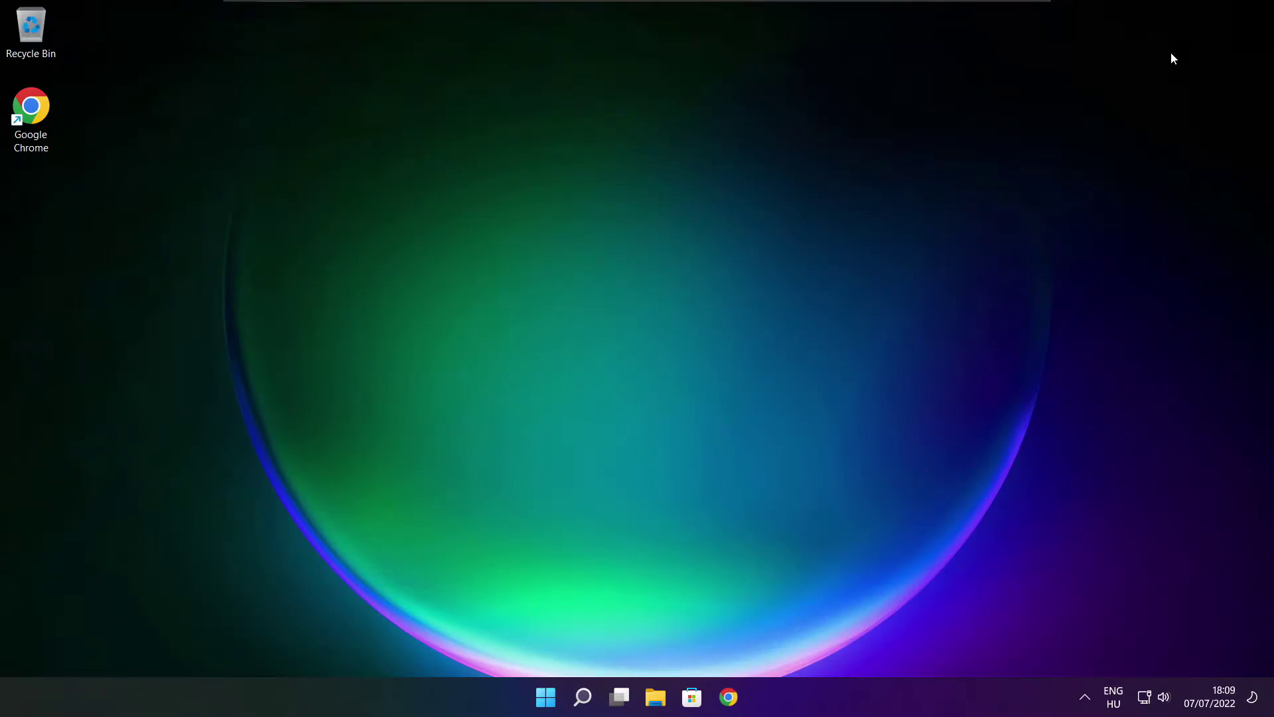
Step: Open Windows Search to look up 'edit power plan'
click(583, 697)
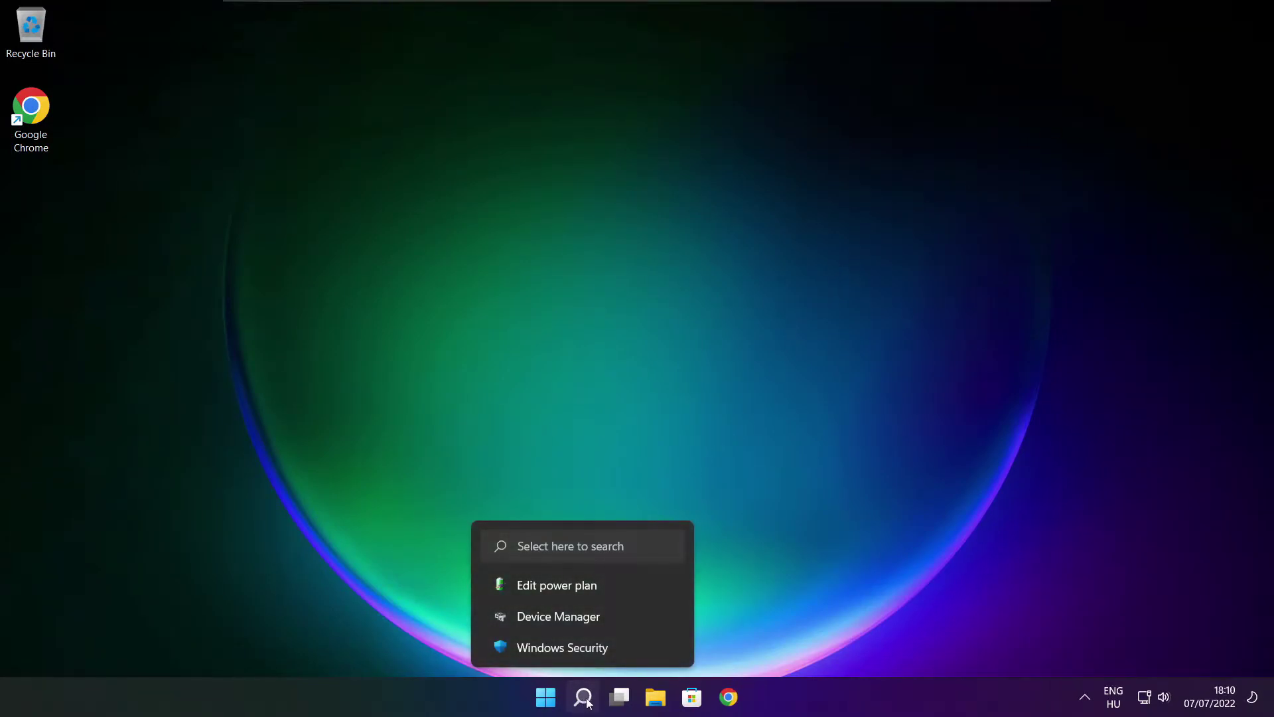
click(584, 699)
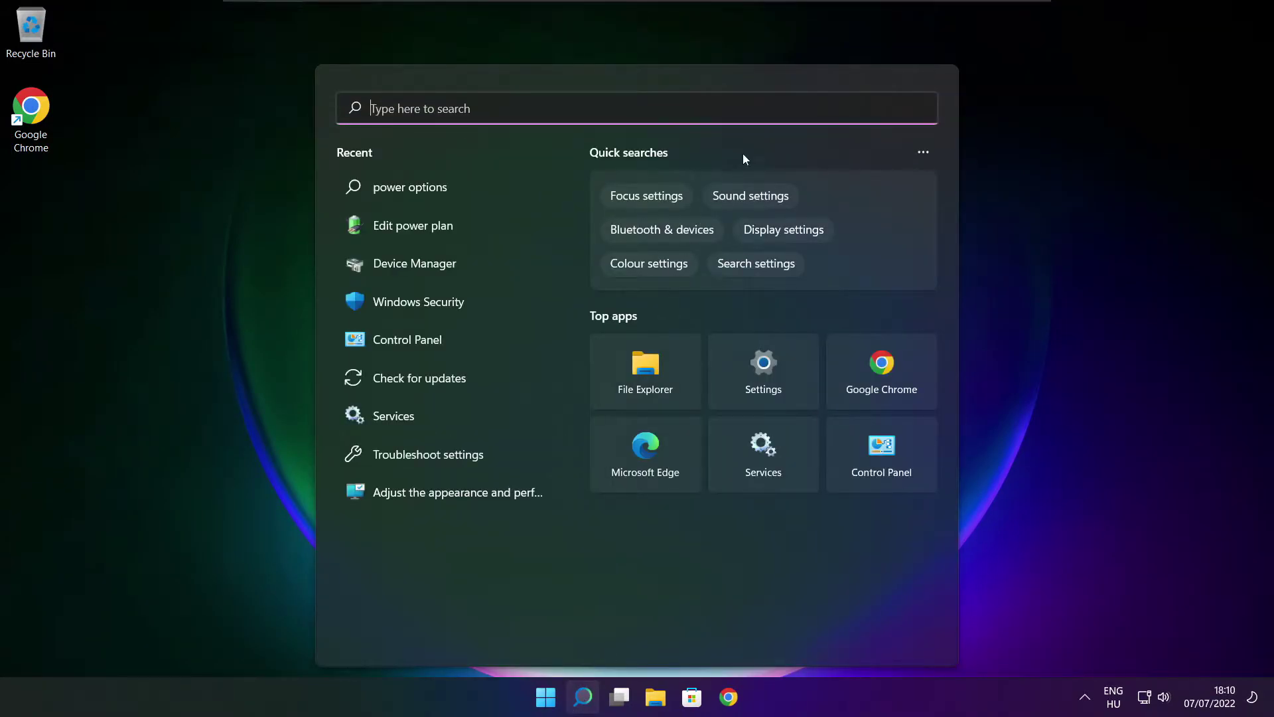
text(e)
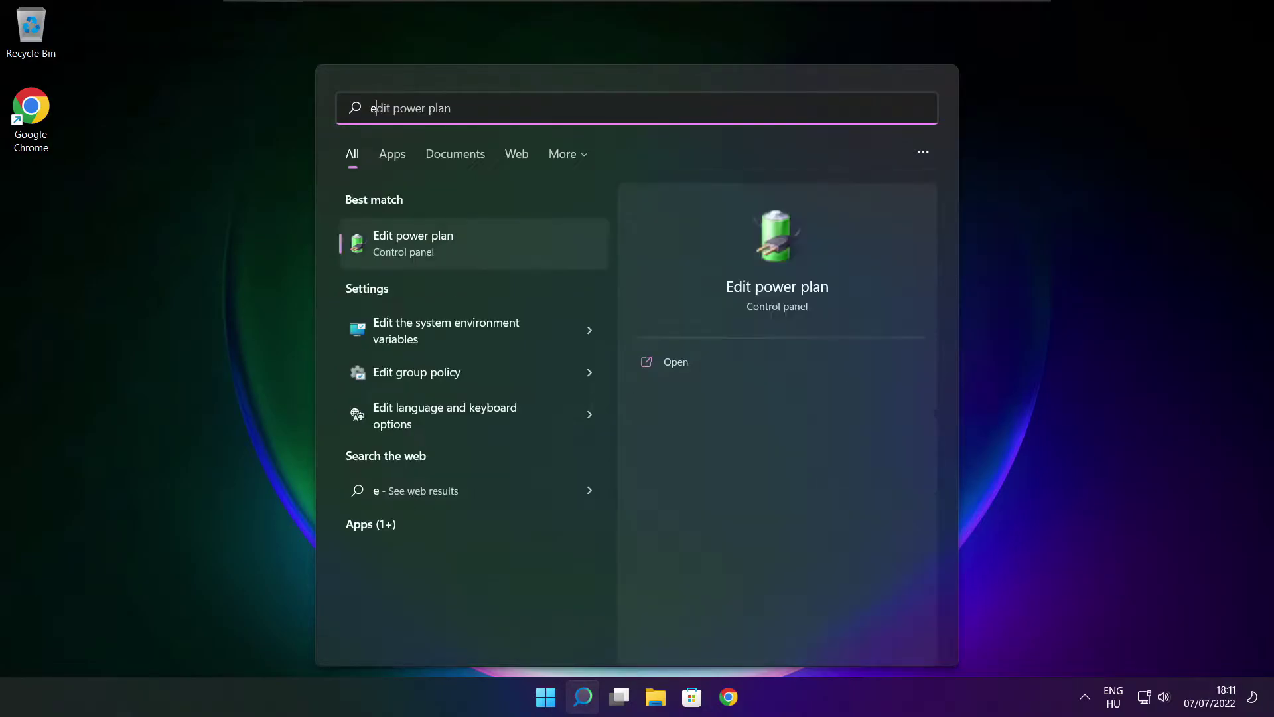
text(dit powe)
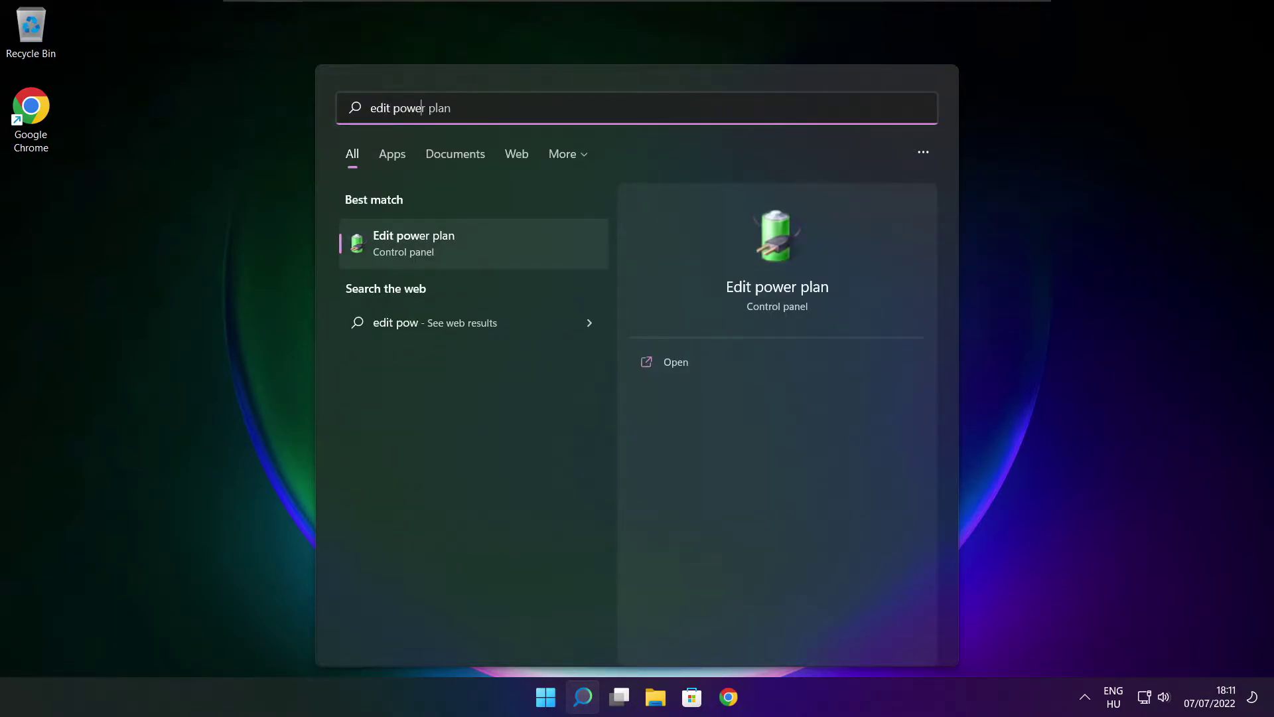
text(r plan)
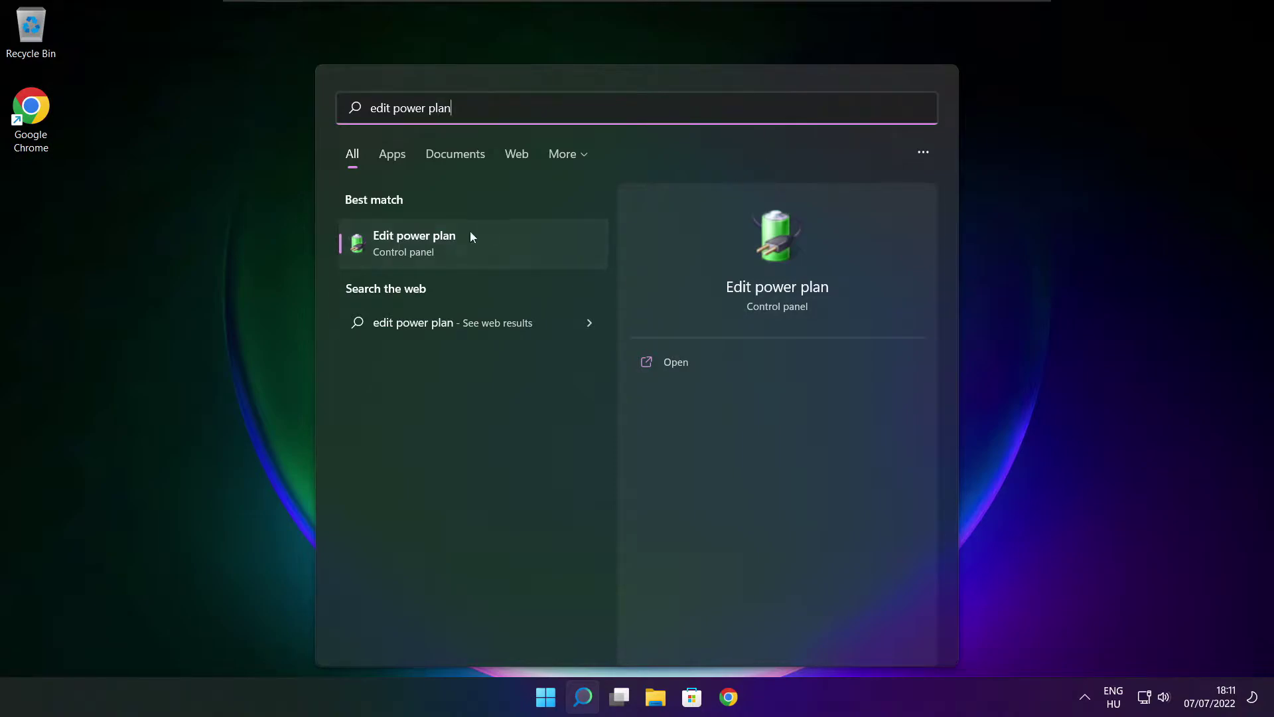
Step: Make High performance the active power plan in Power Options, then close the window
click(504, 247)
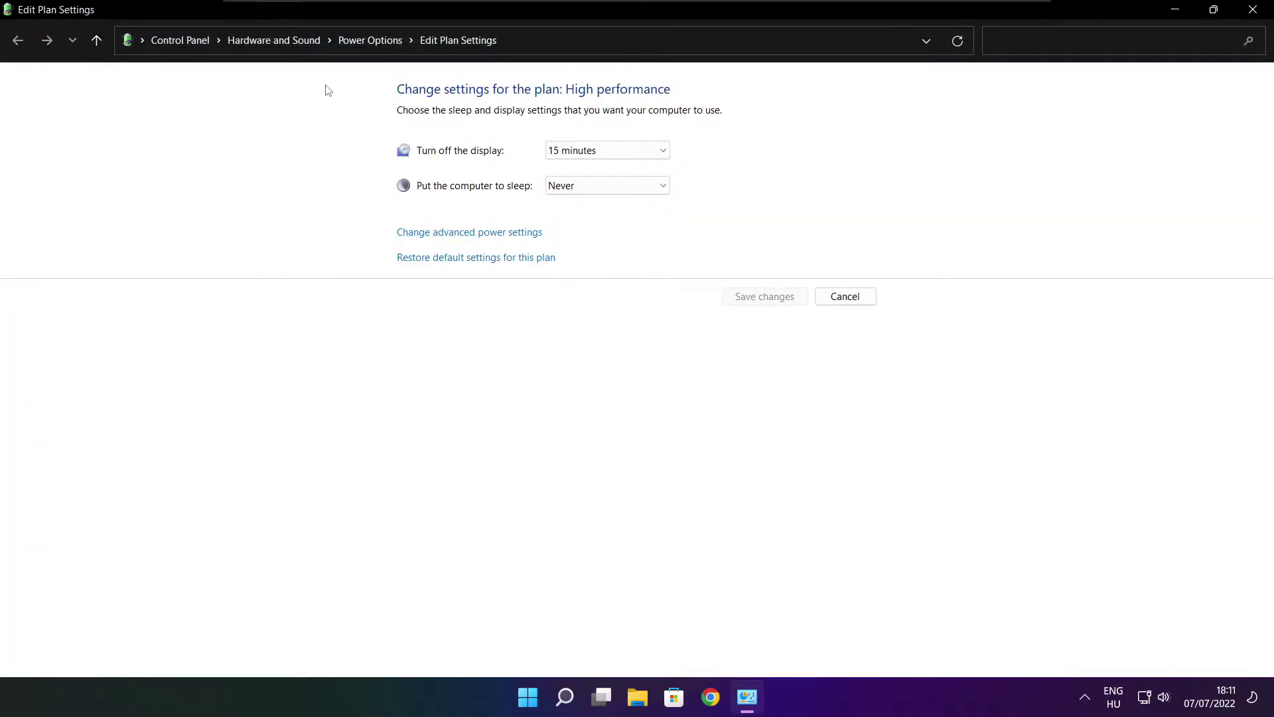
click(379, 45)
mouse_move(230, 223)
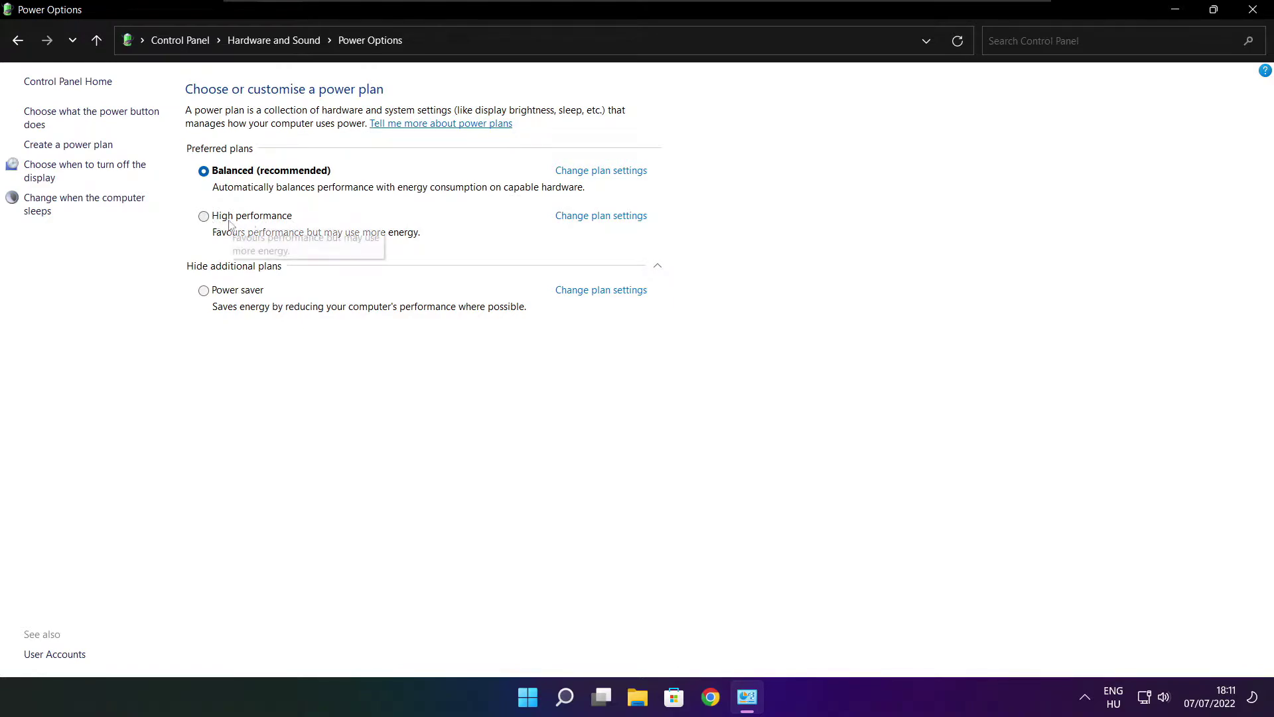
click(264, 223)
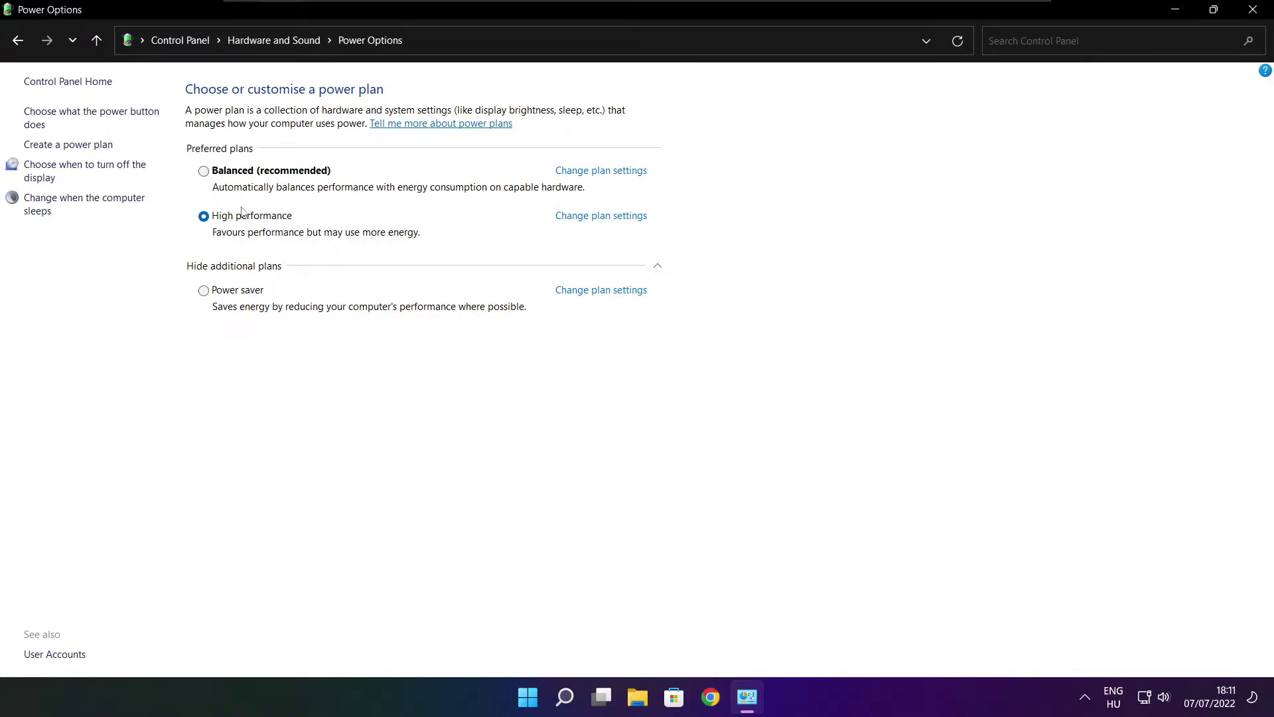
click(1257, 9)
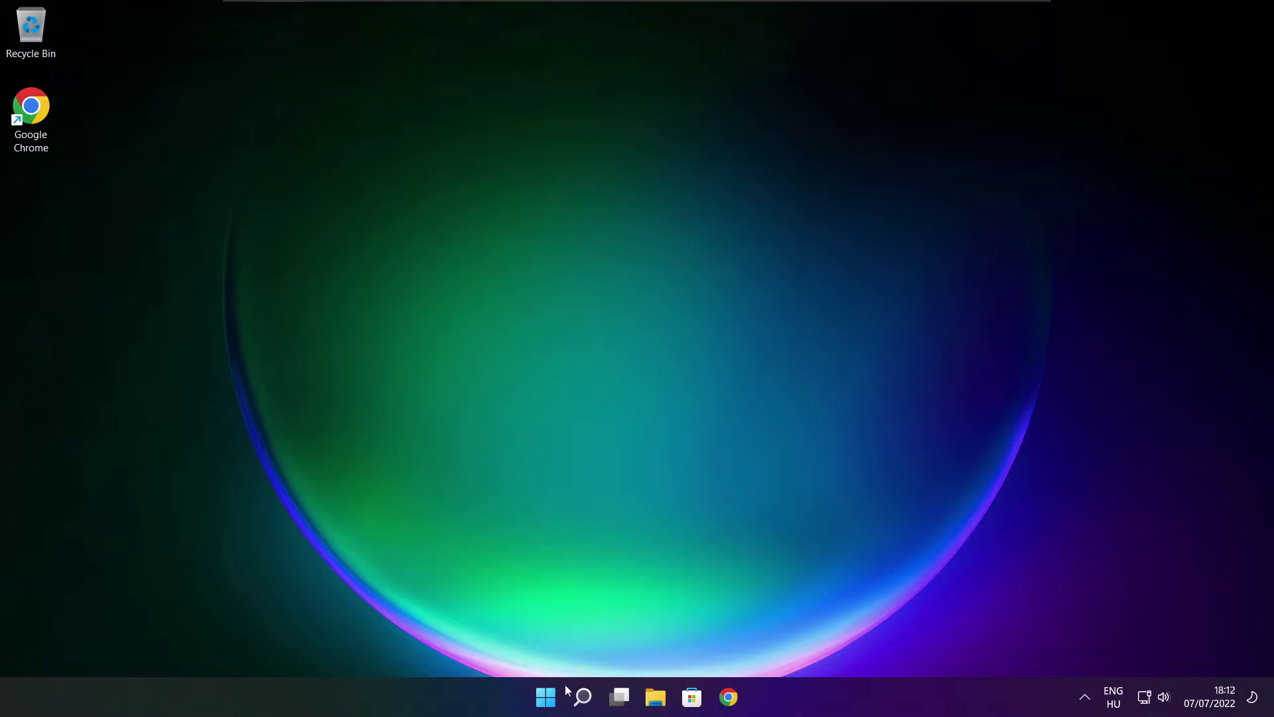
Step: Search for 'game mode settings' and open the Game Mode settings page
click(585, 698)
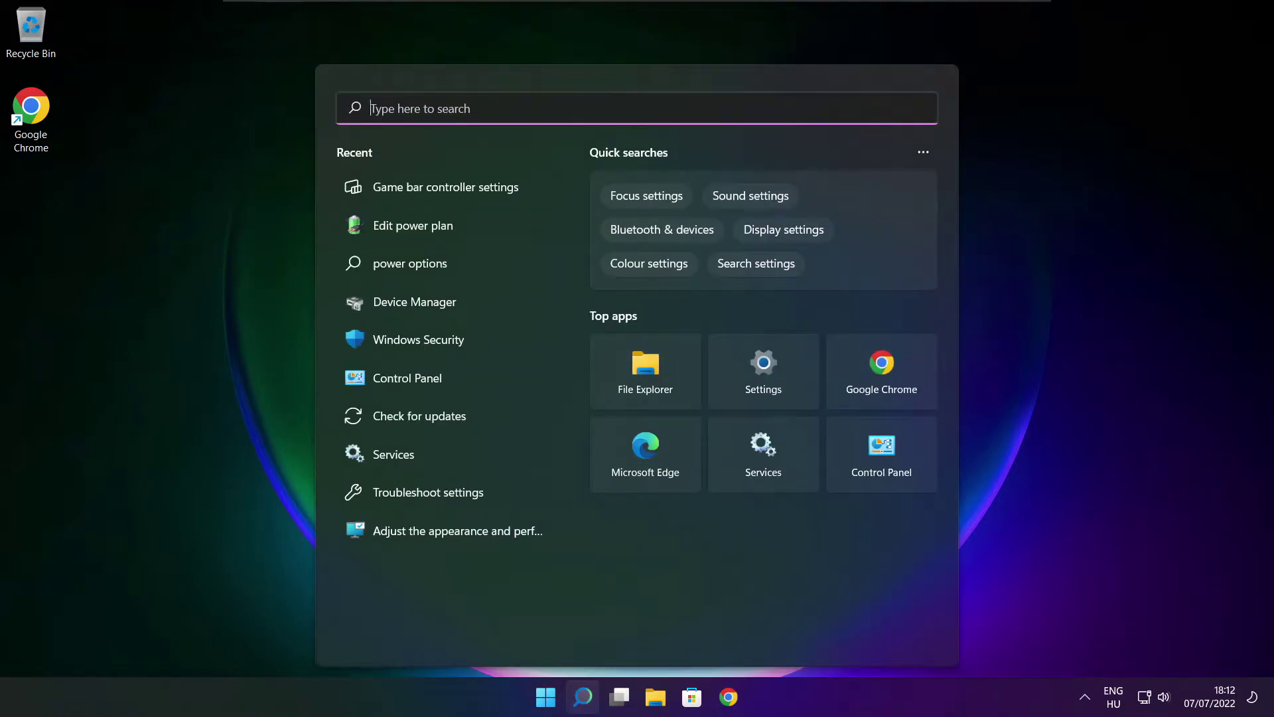
text(game)
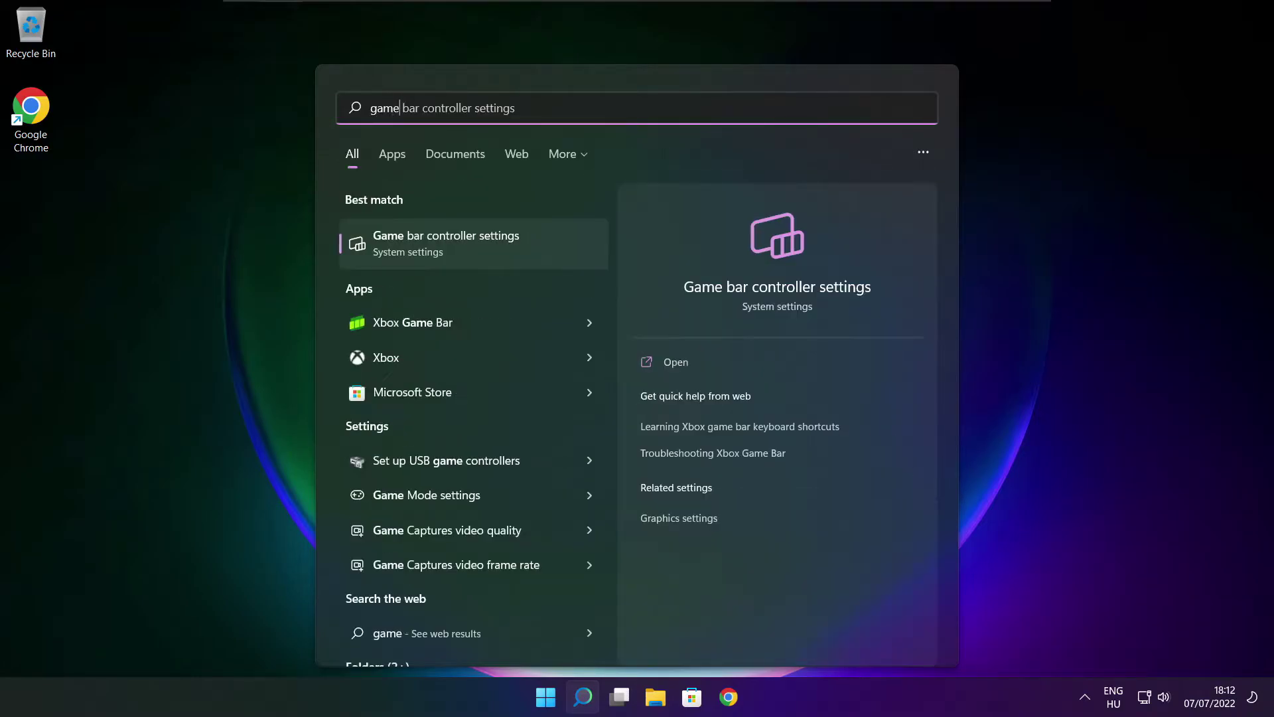
text( mode)
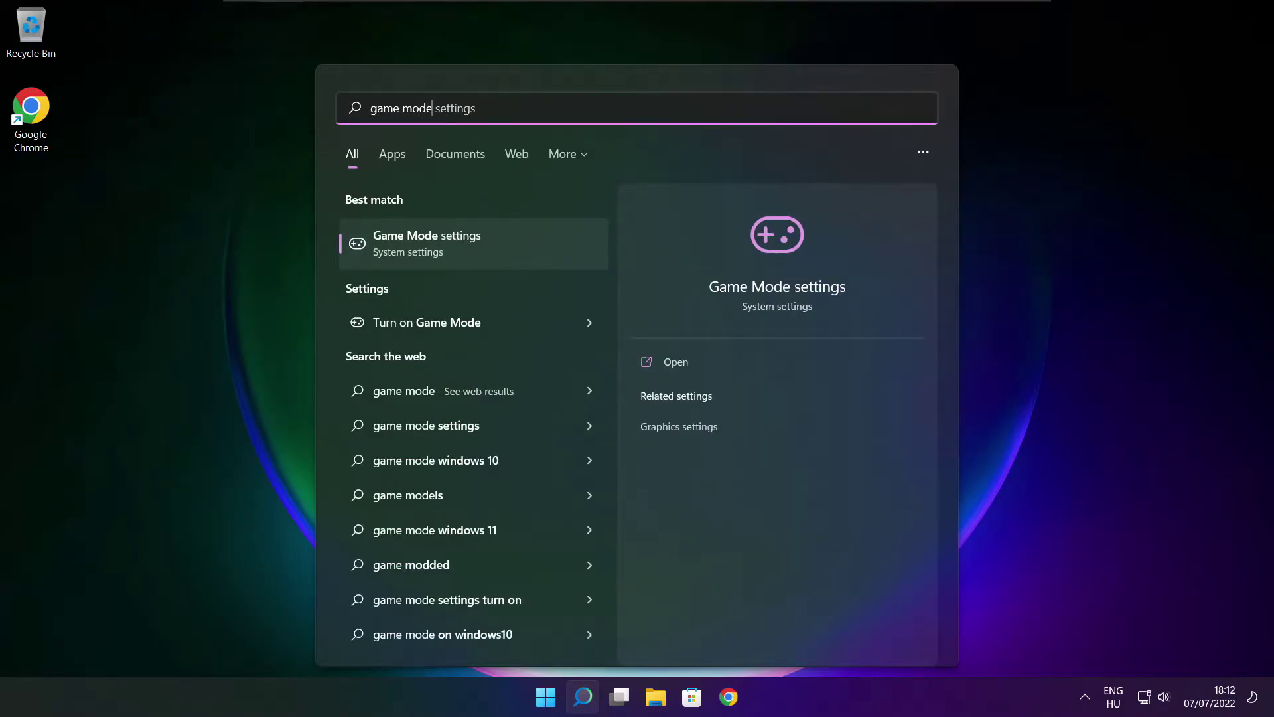
click(505, 245)
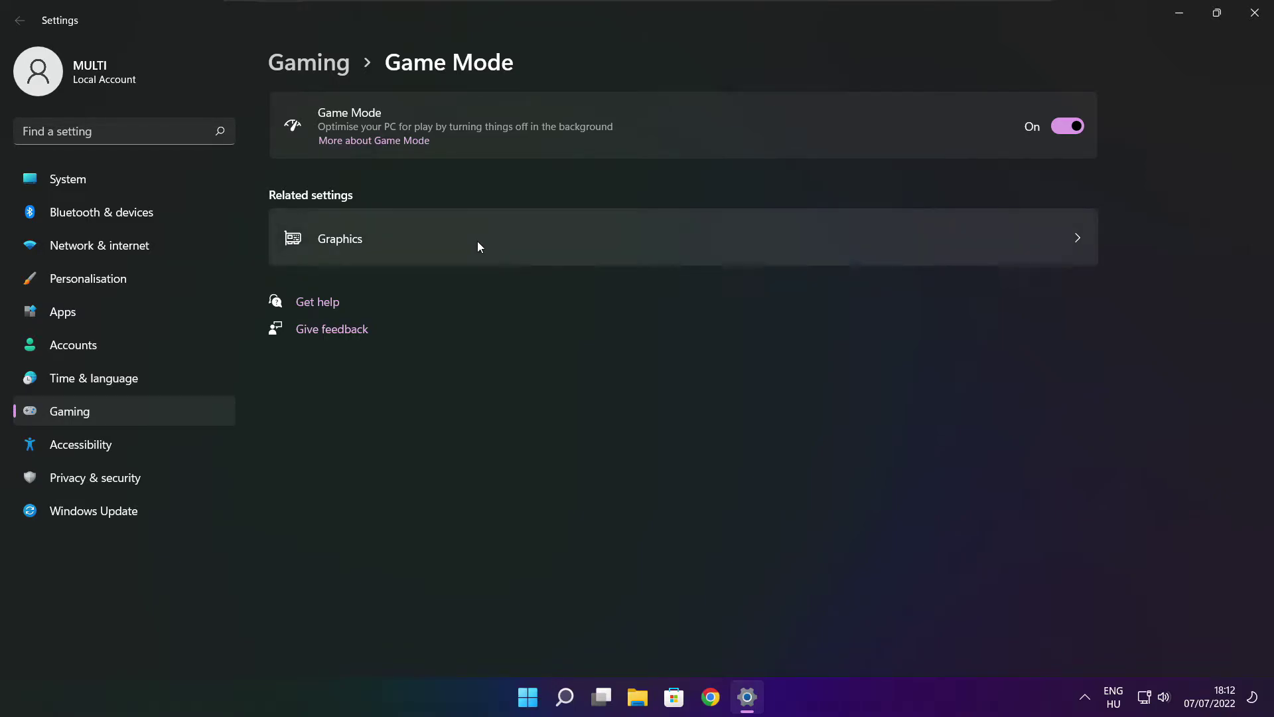
Step: Toggle Game Mode off and back on, check Xbox Game Bar settings, then close Settings
click(1078, 126)
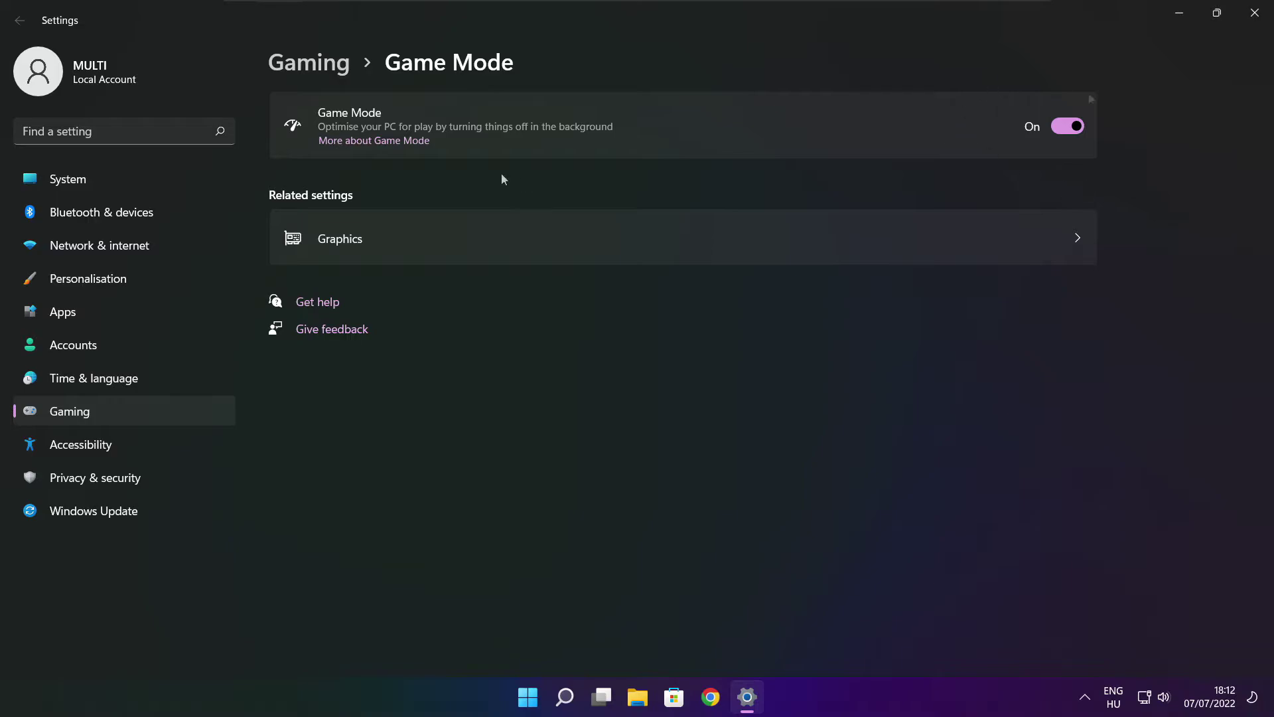
click(313, 66)
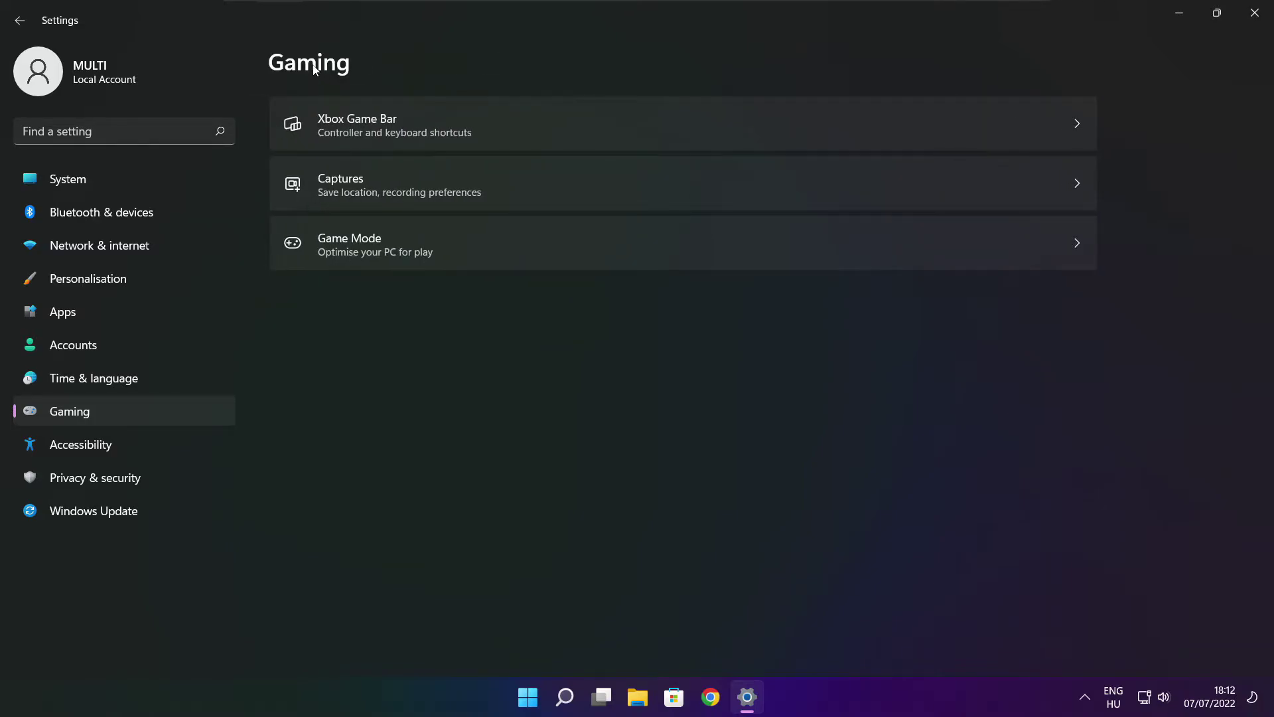
click(519, 137)
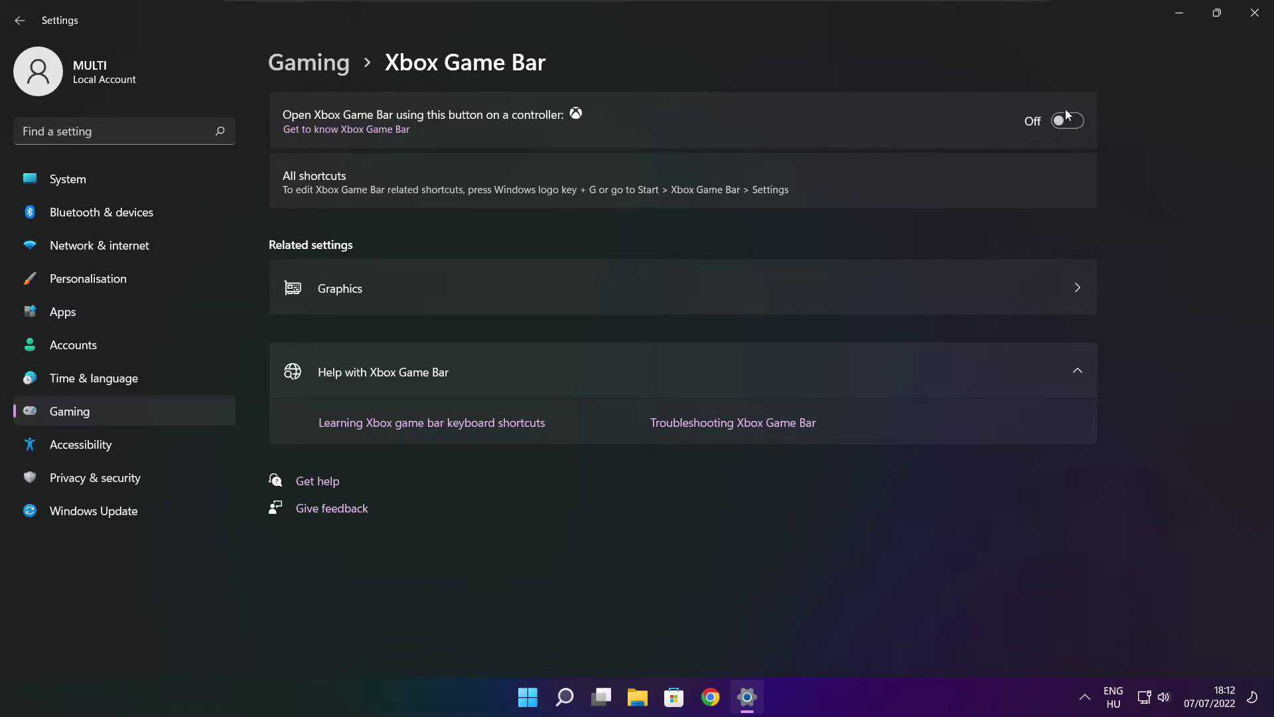
click(1256, 16)
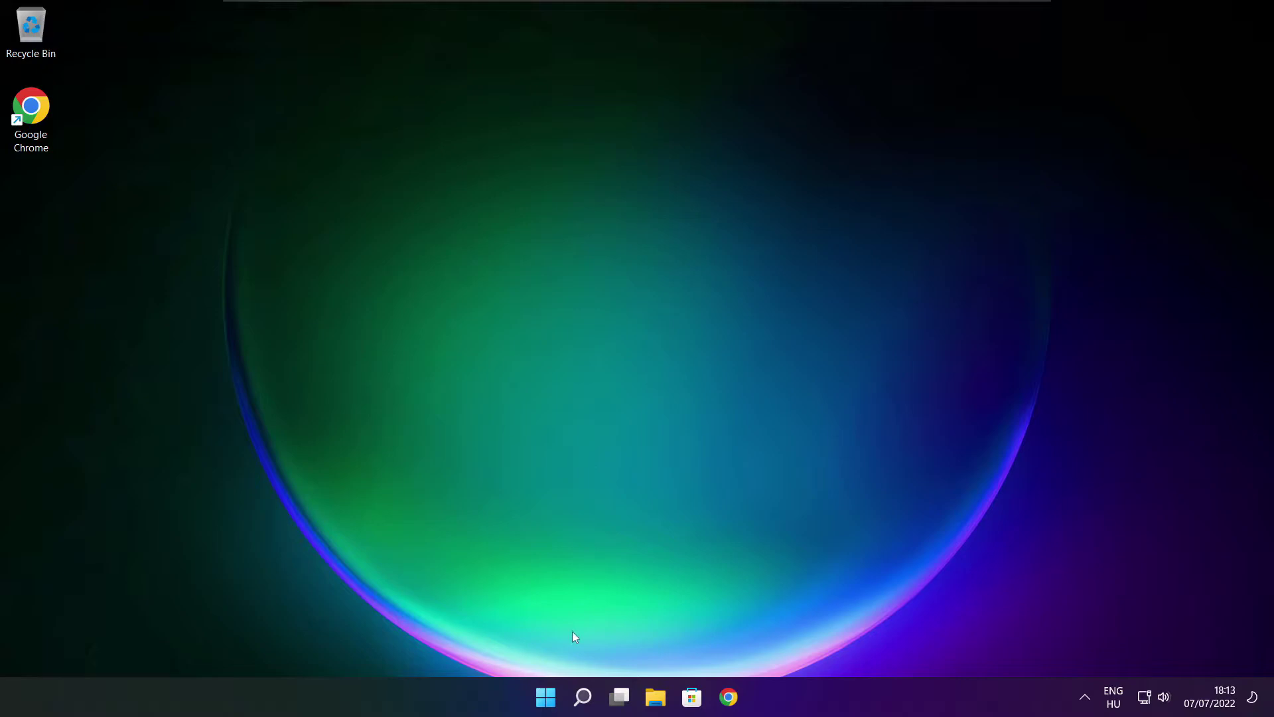
Step: Launch Task Manager from the Start button's Win+X menu
right_click(547, 700)
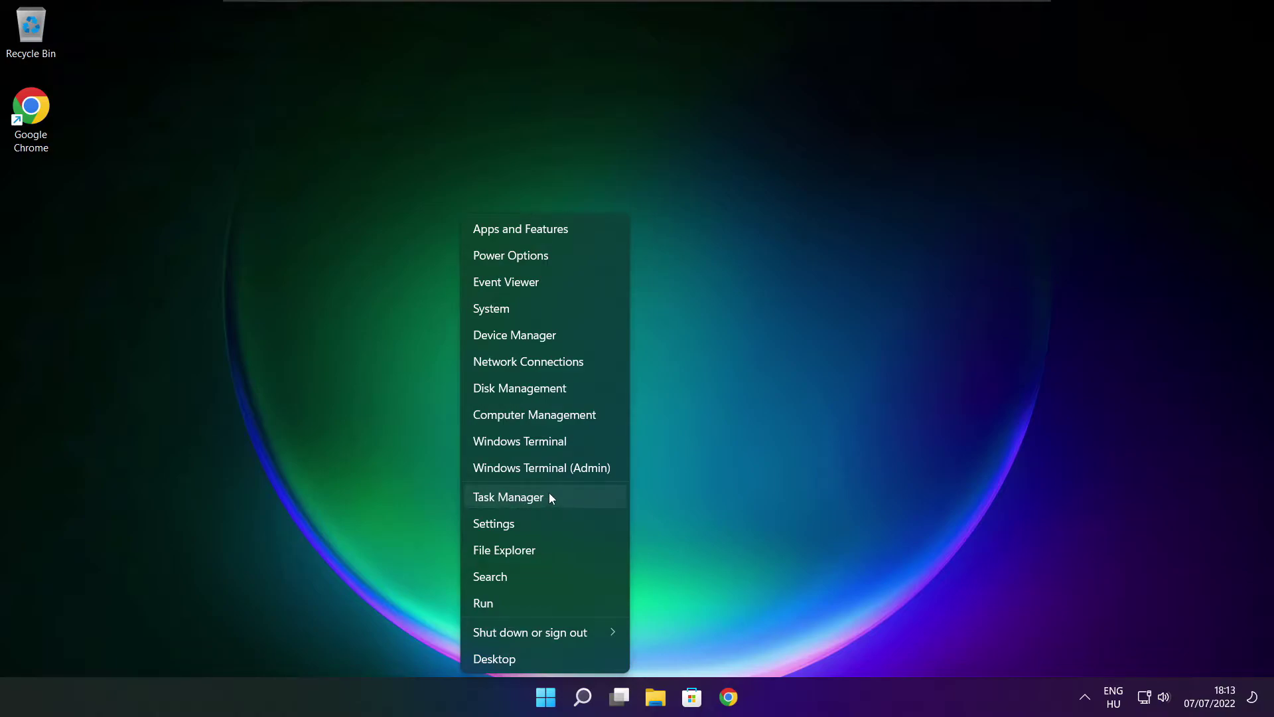
click(547, 497)
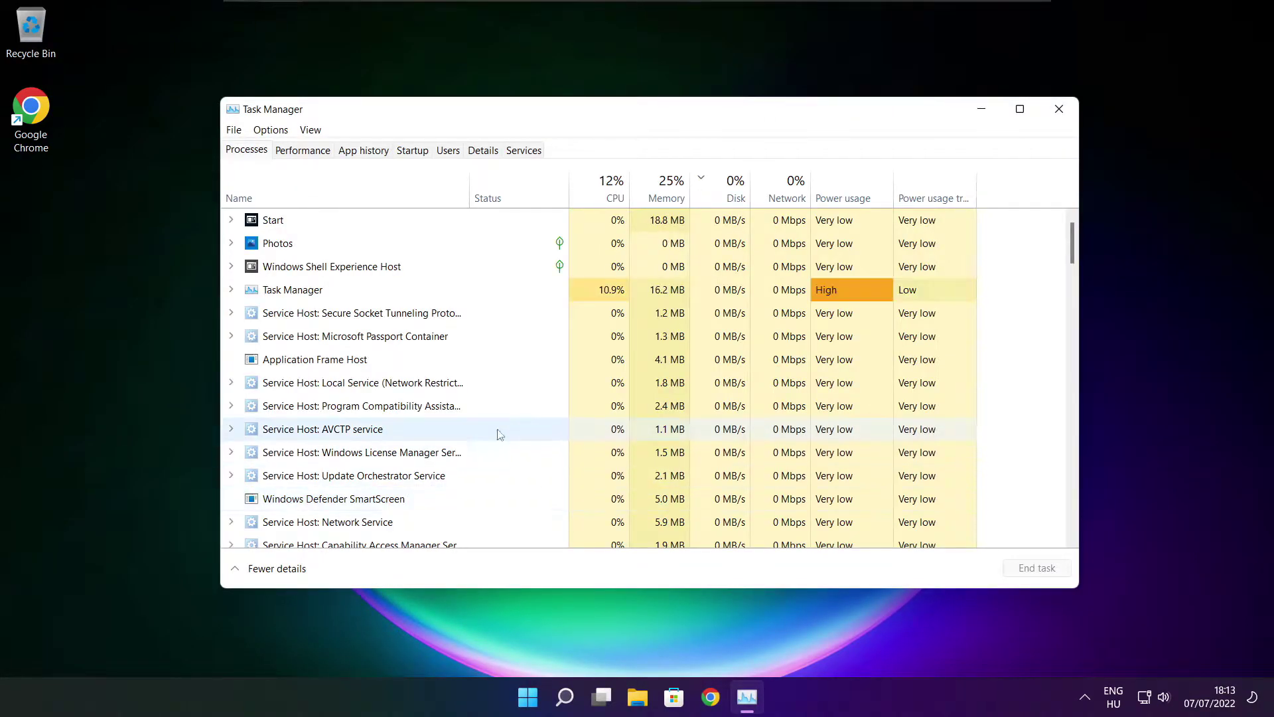
Step: Disable Cortana and Microsoft Edge in the Startup apps list
click(412, 150)
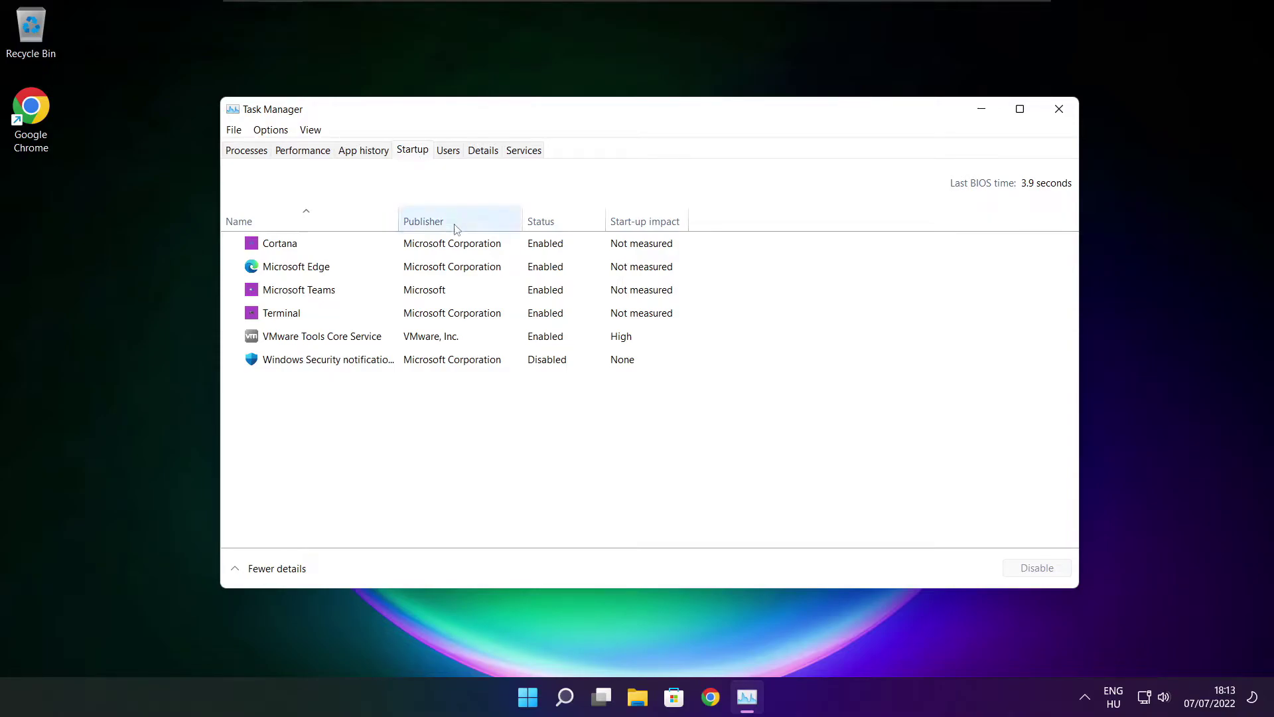
click(488, 251)
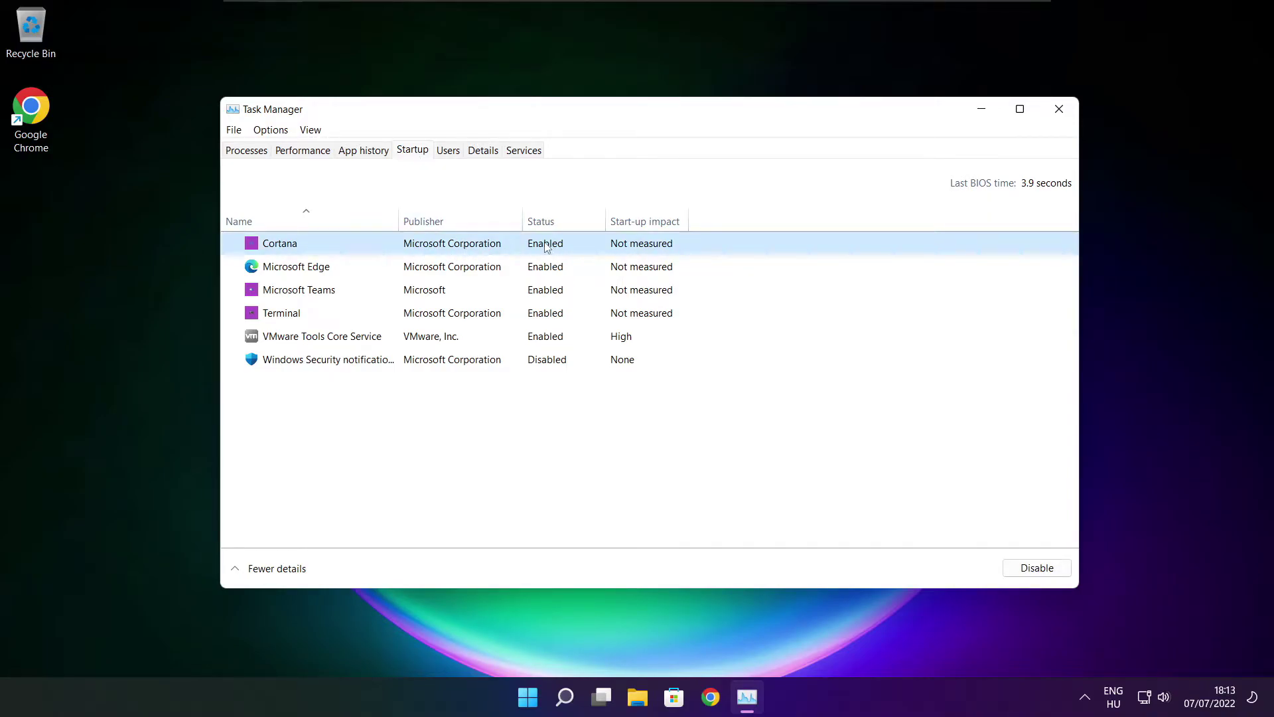
click(1036, 578)
click(393, 269)
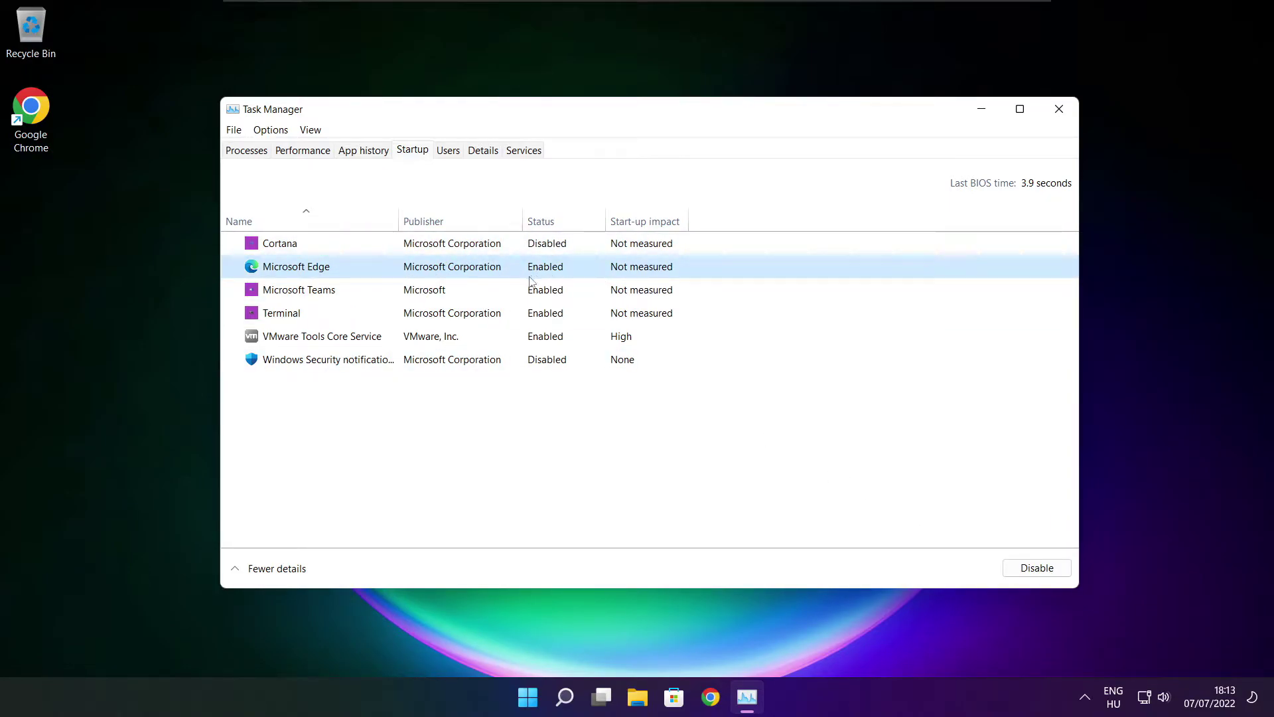
click(1036, 570)
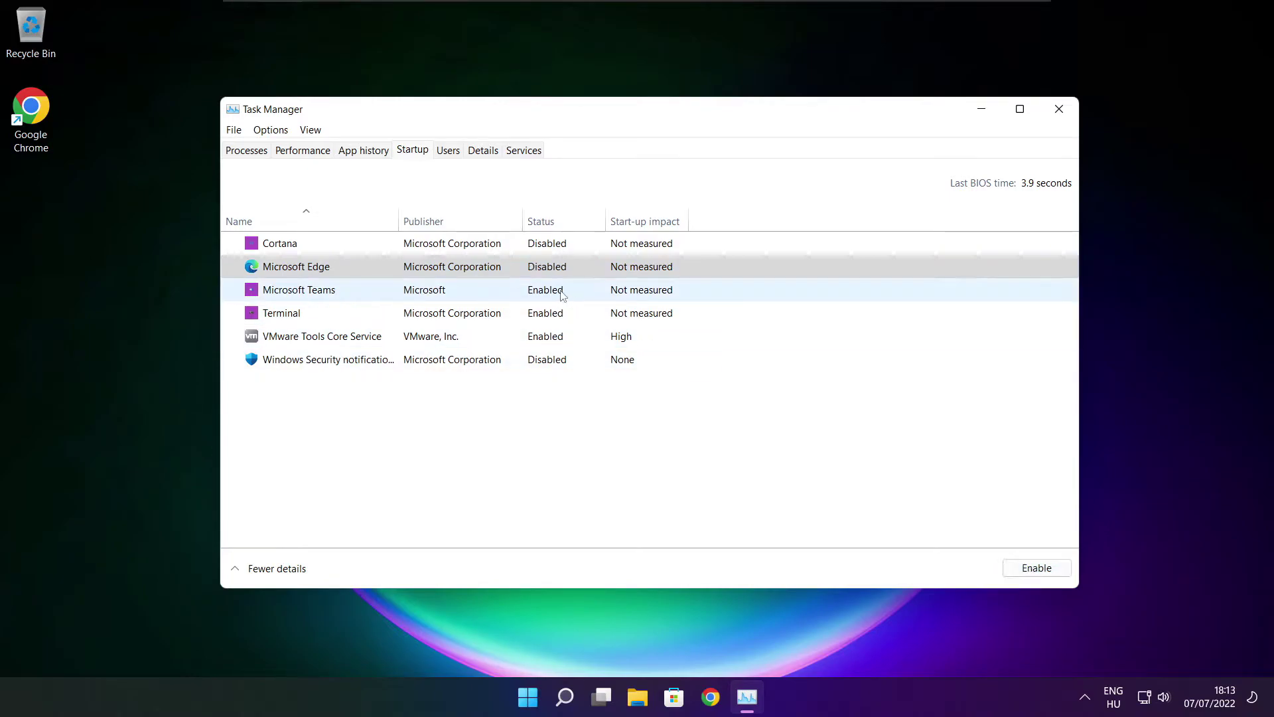
Step: Disable Microsoft Teams and Terminal at startup, then close Task Manager
click(558, 290)
click(1055, 576)
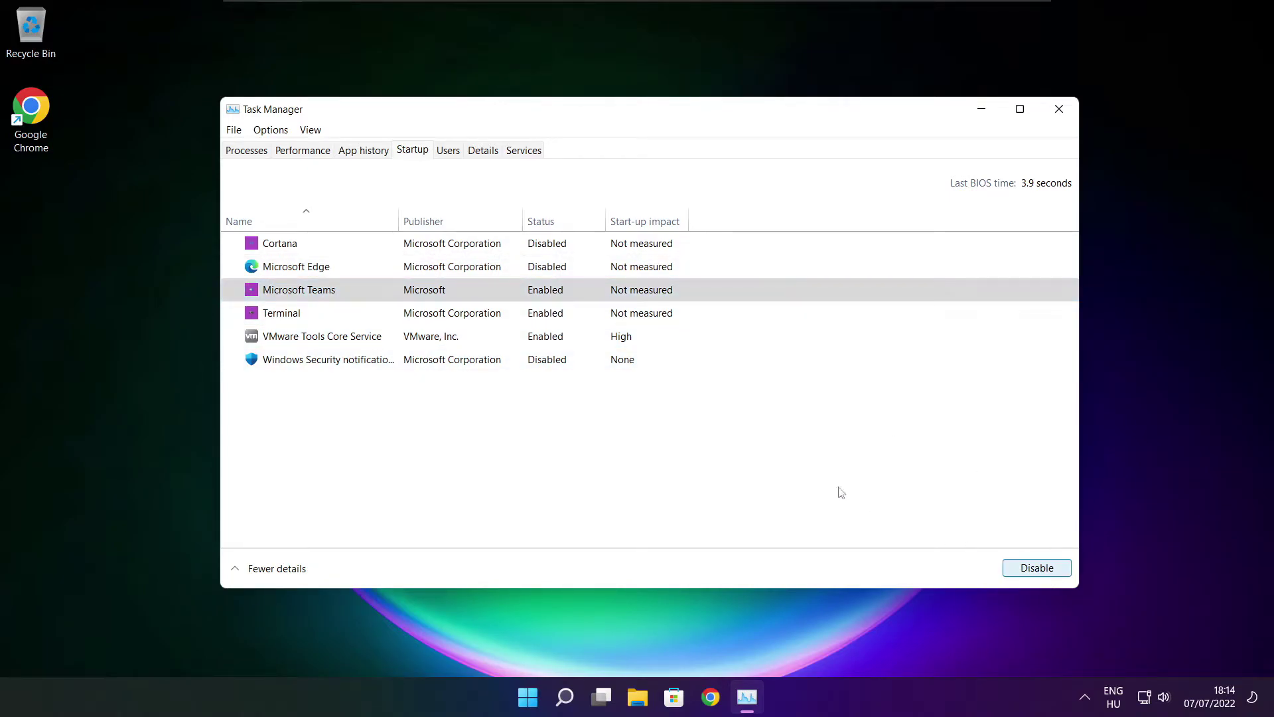
click(485, 319)
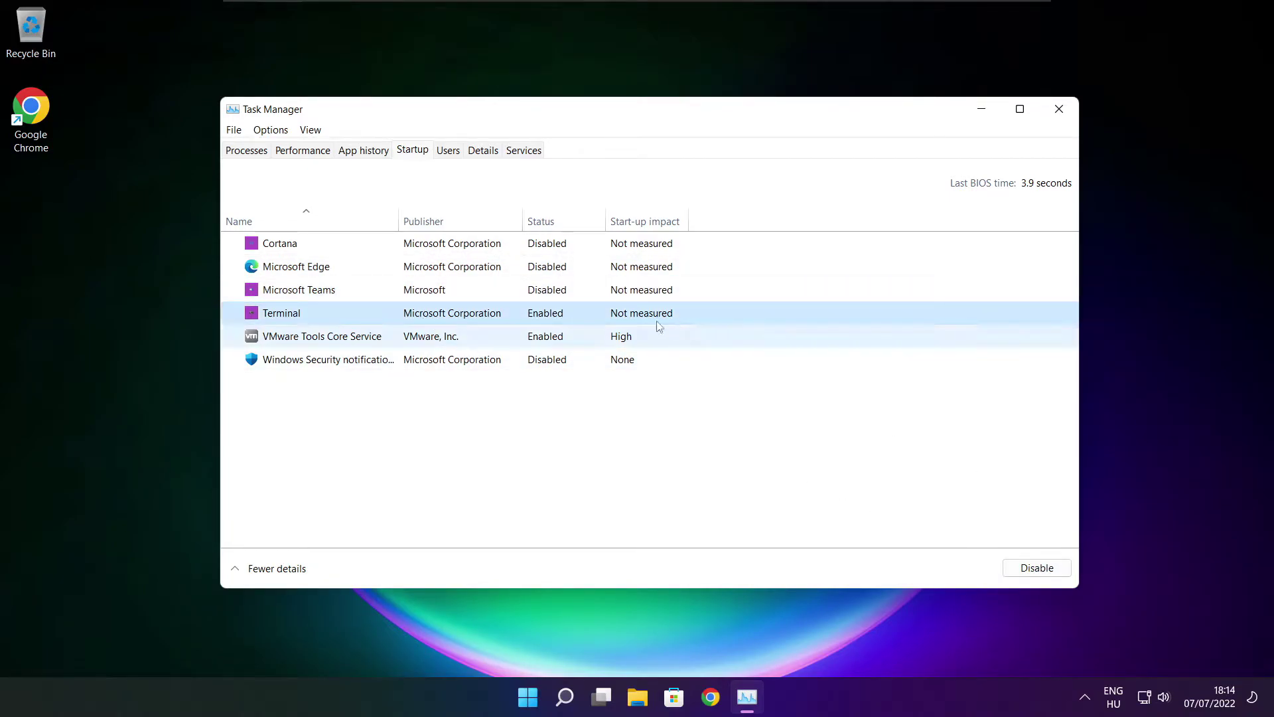
click(1054, 575)
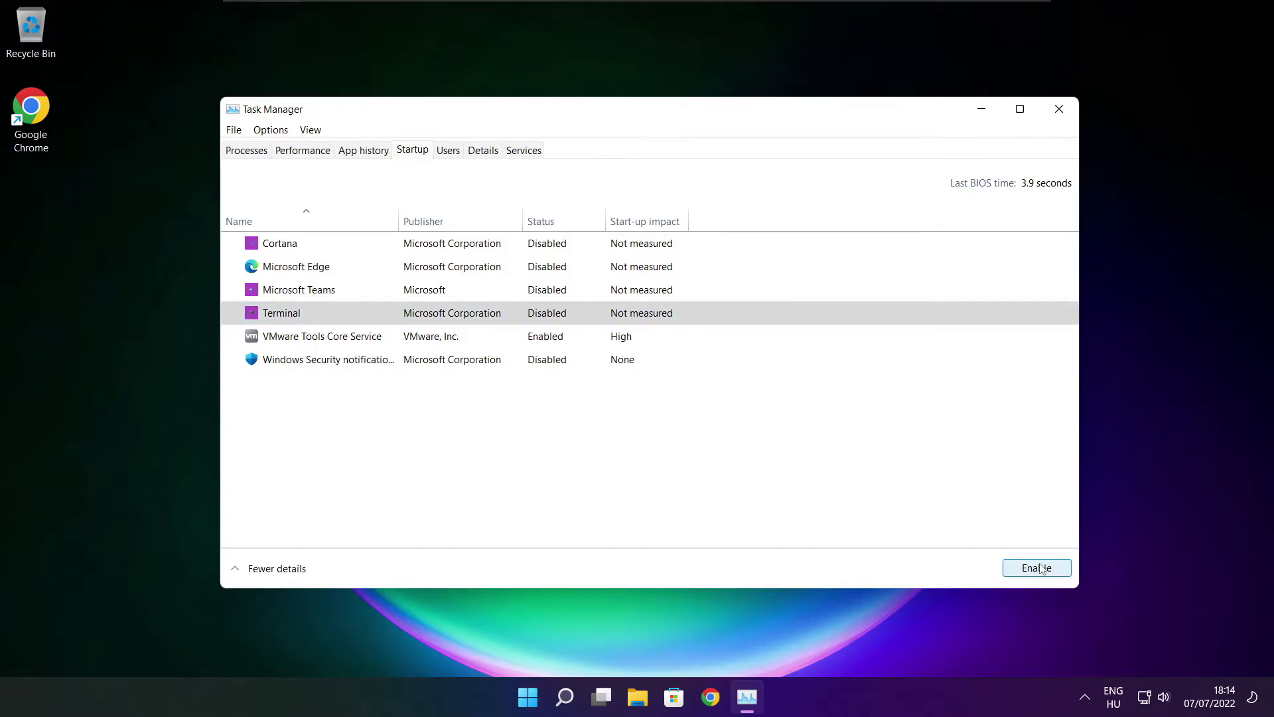
click(1055, 576)
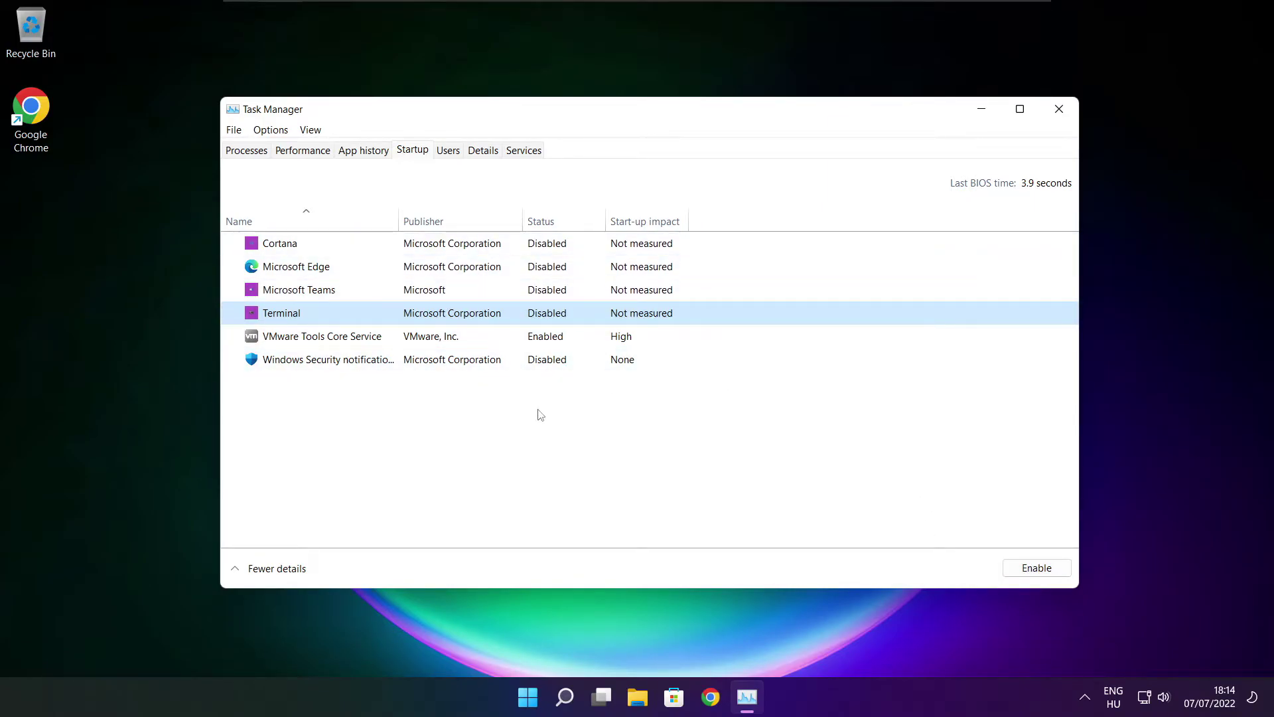
click(1059, 111)
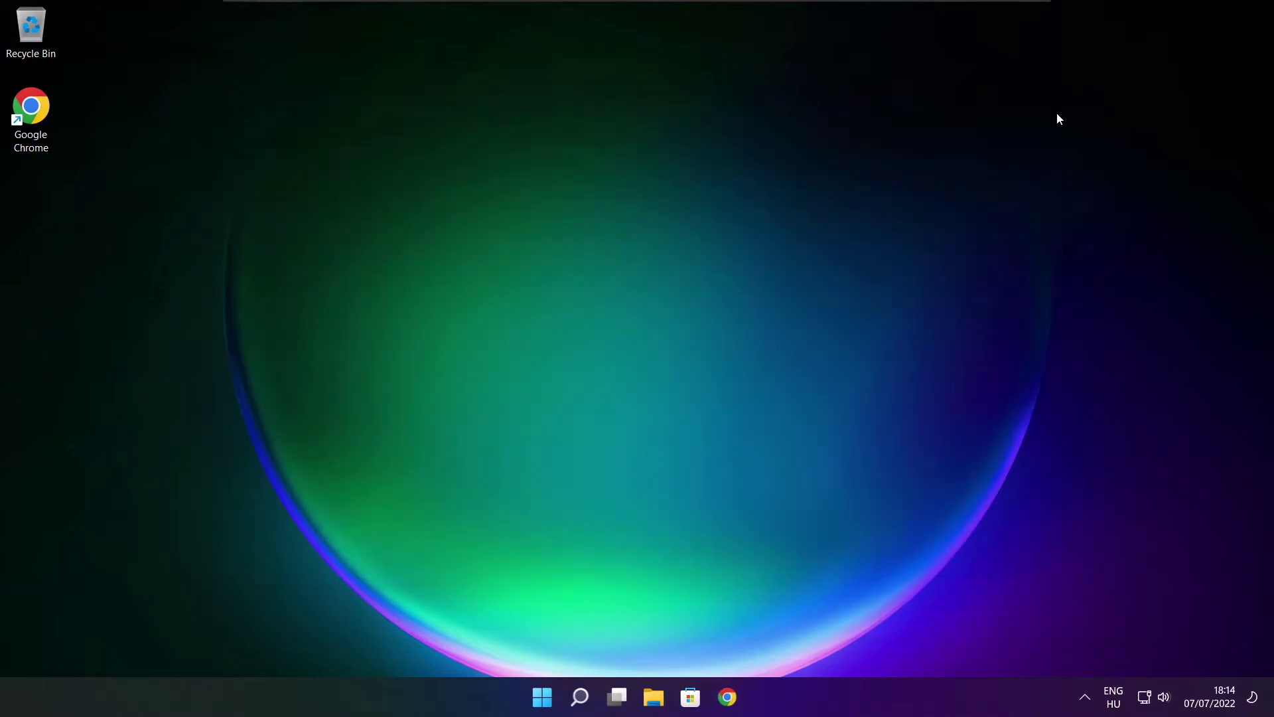
Step: Open Defragment and Optimise Drives, analyse C: (9% fragmented), start optimising it, then close
click(584, 697)
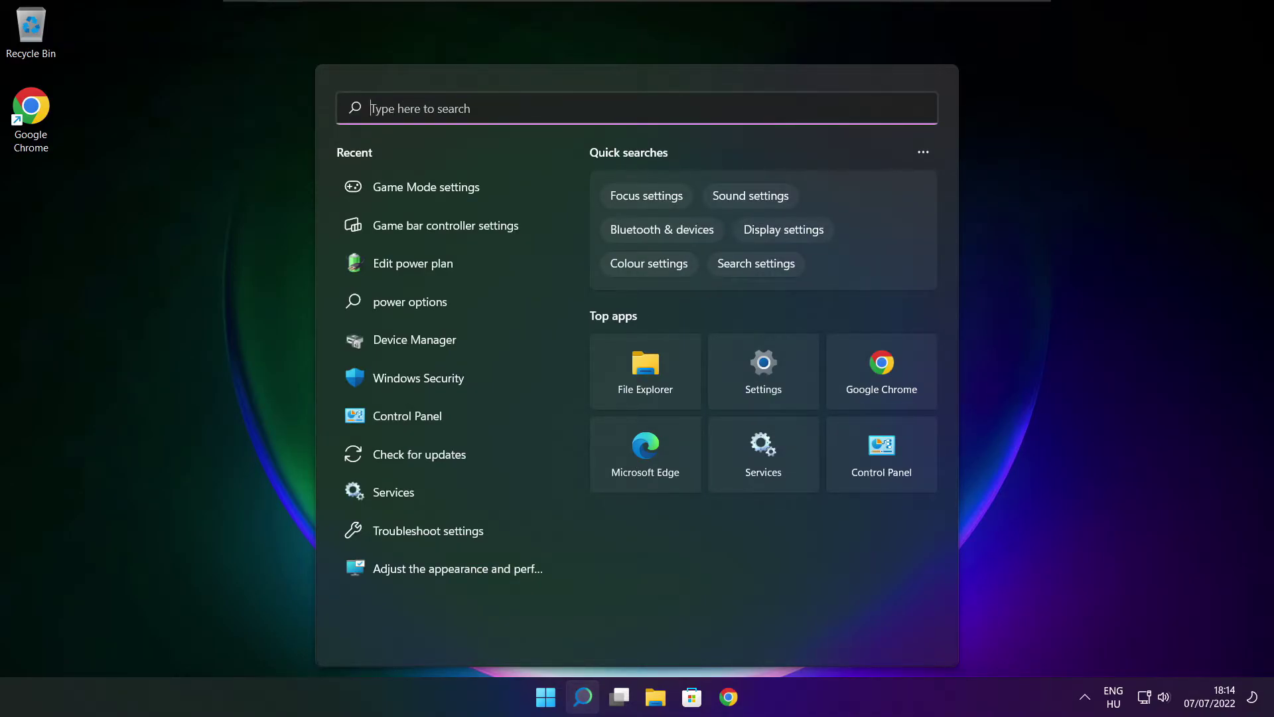
text(op)
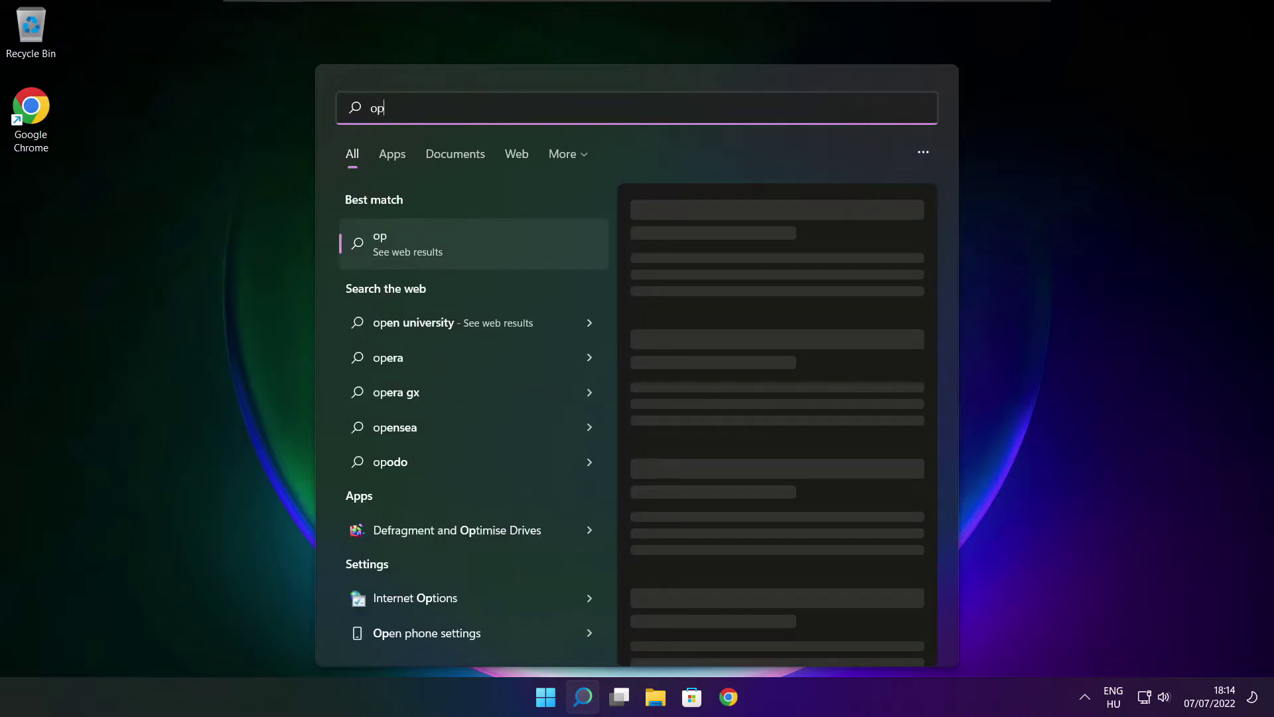
text(timise)
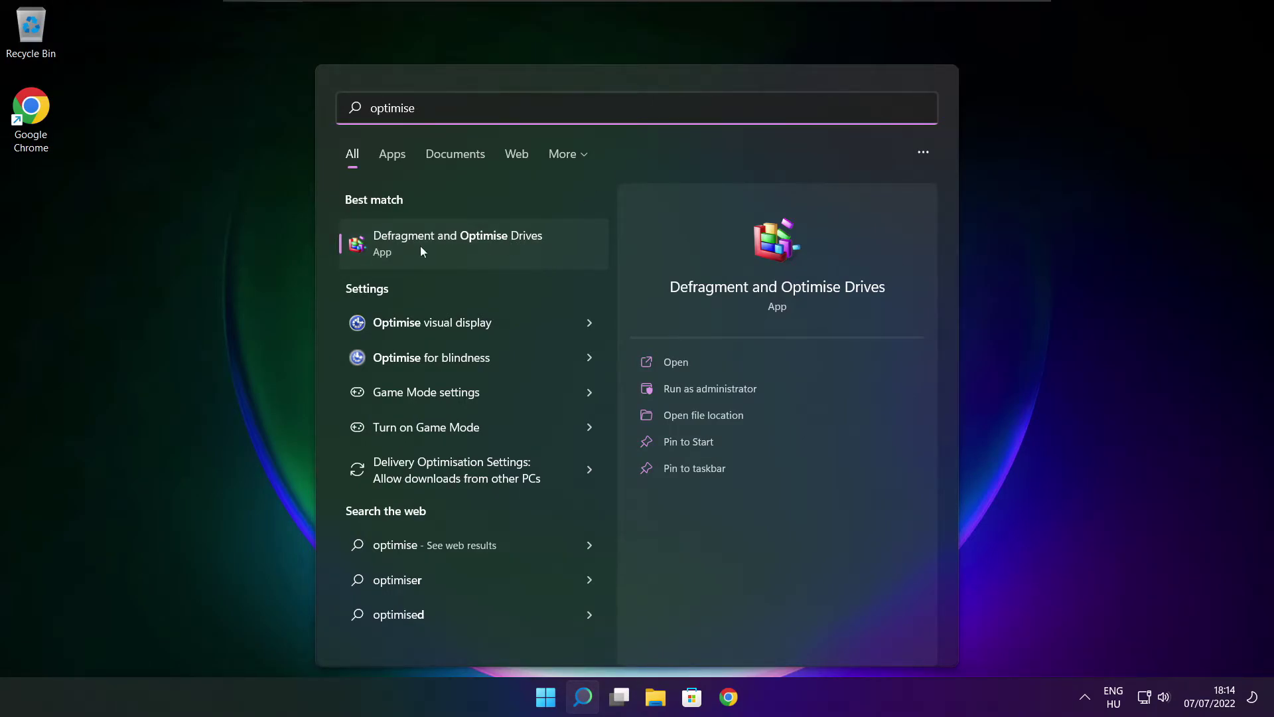
click(489, 240)
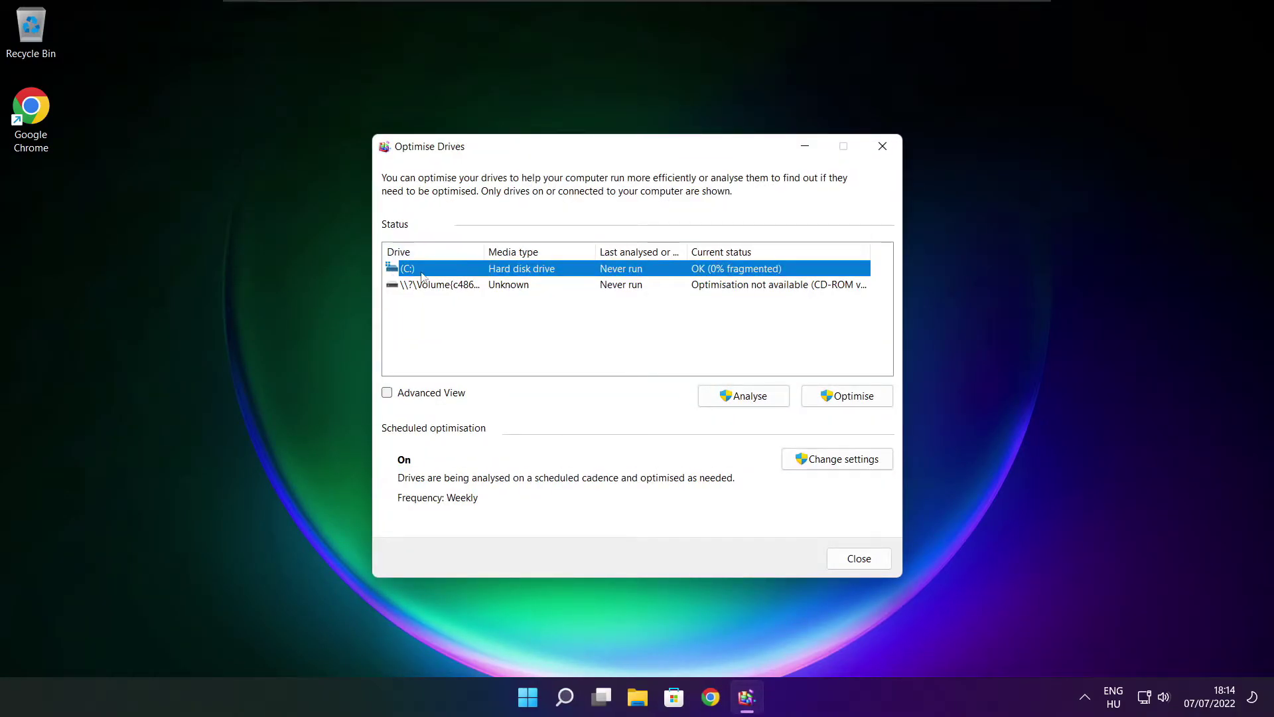
click(728, 396)
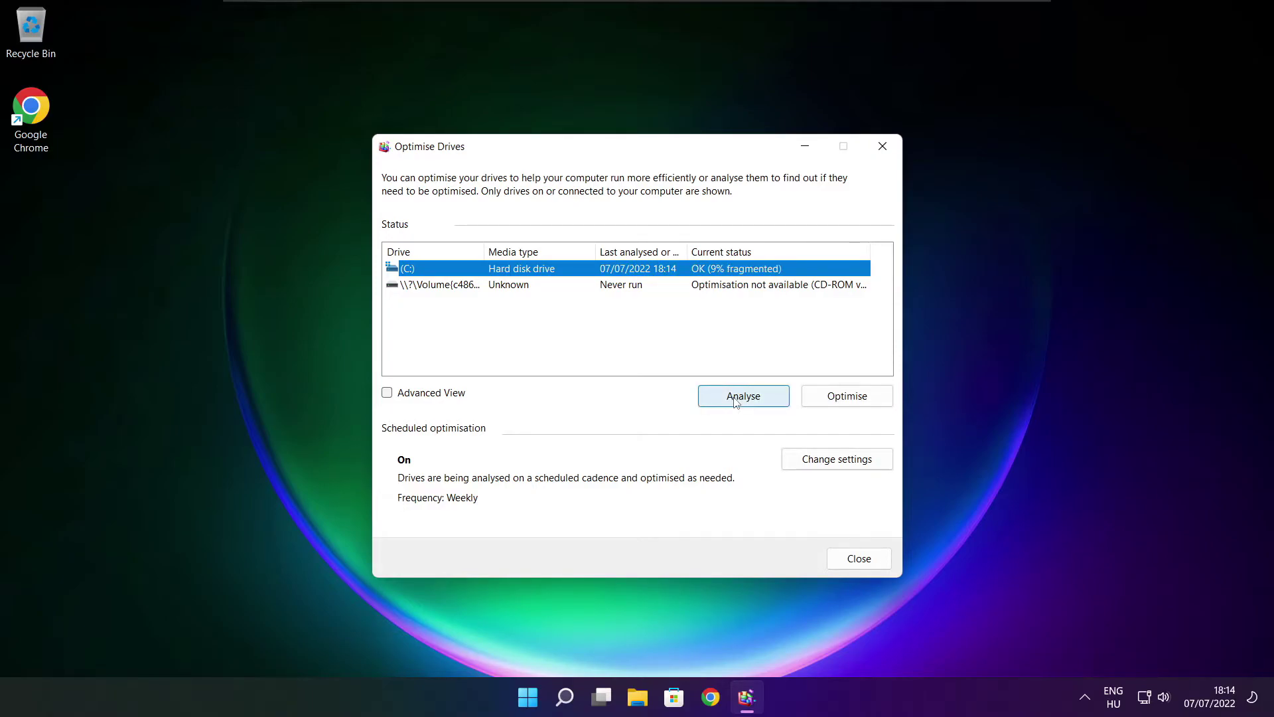
click(838, 401)
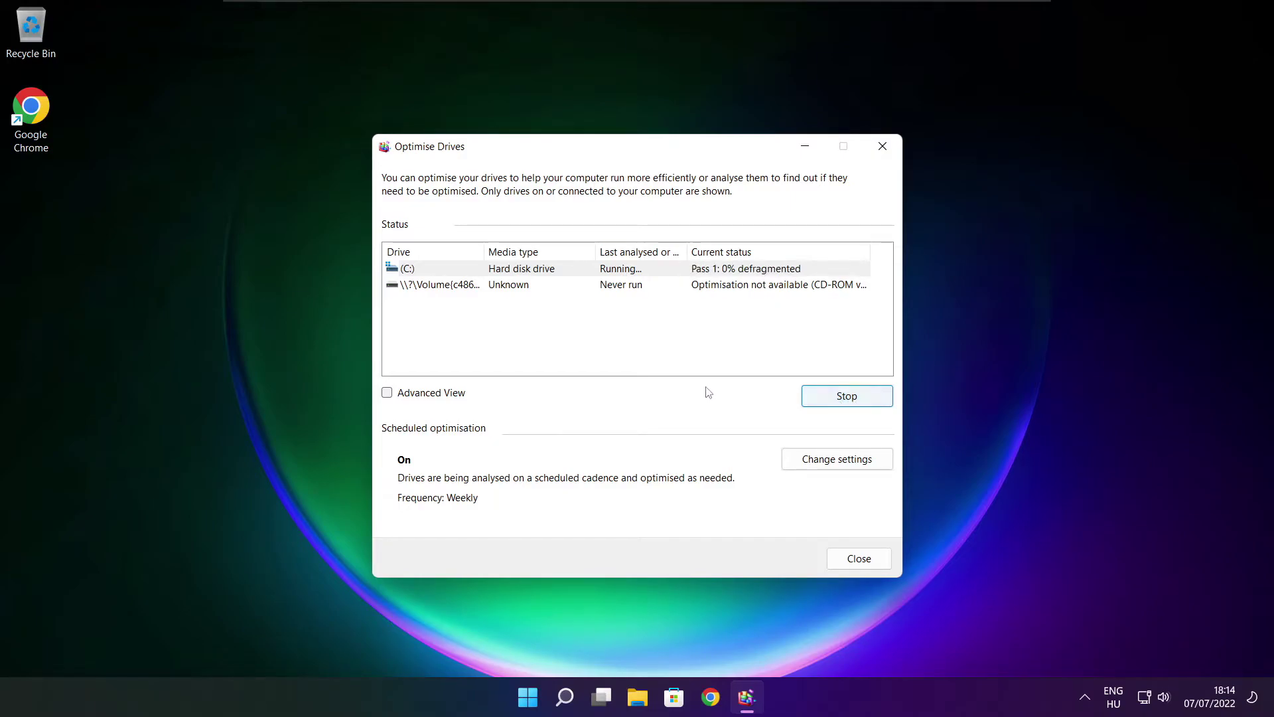
key(alt+F4)
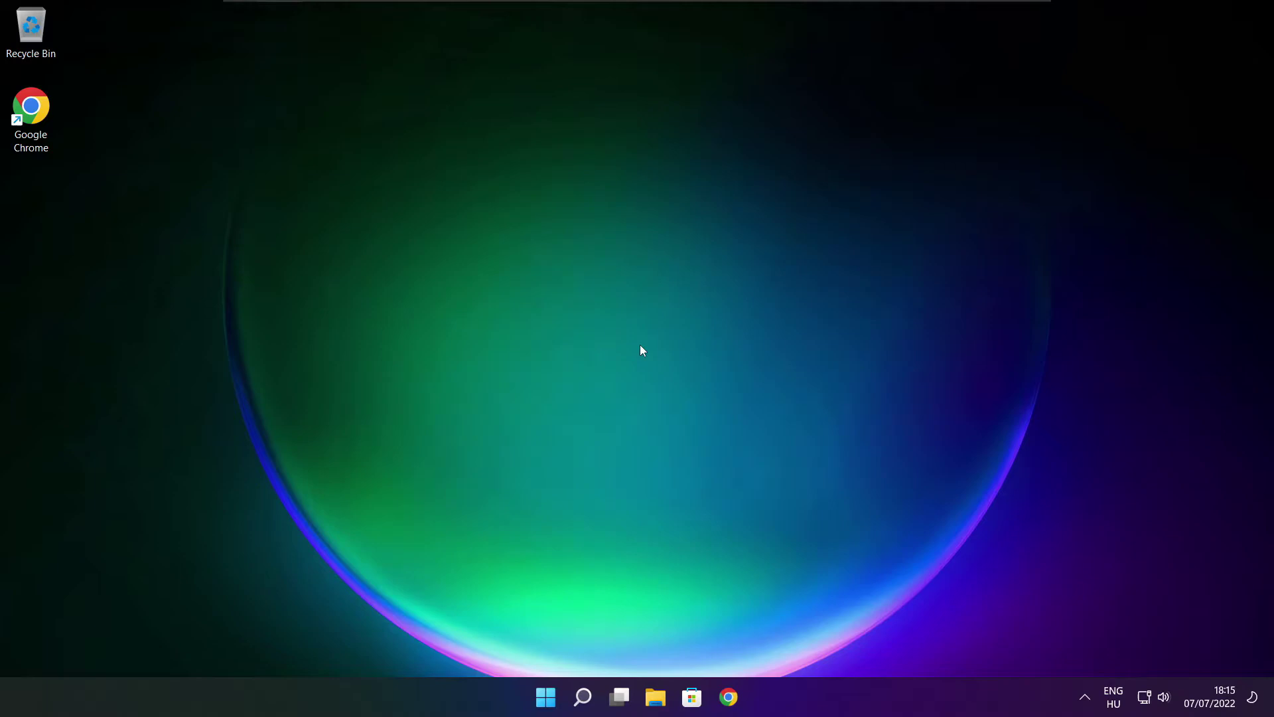
Step: Run a fresh Windows Update check from Settings, then close the Settings window
click(584, 699)
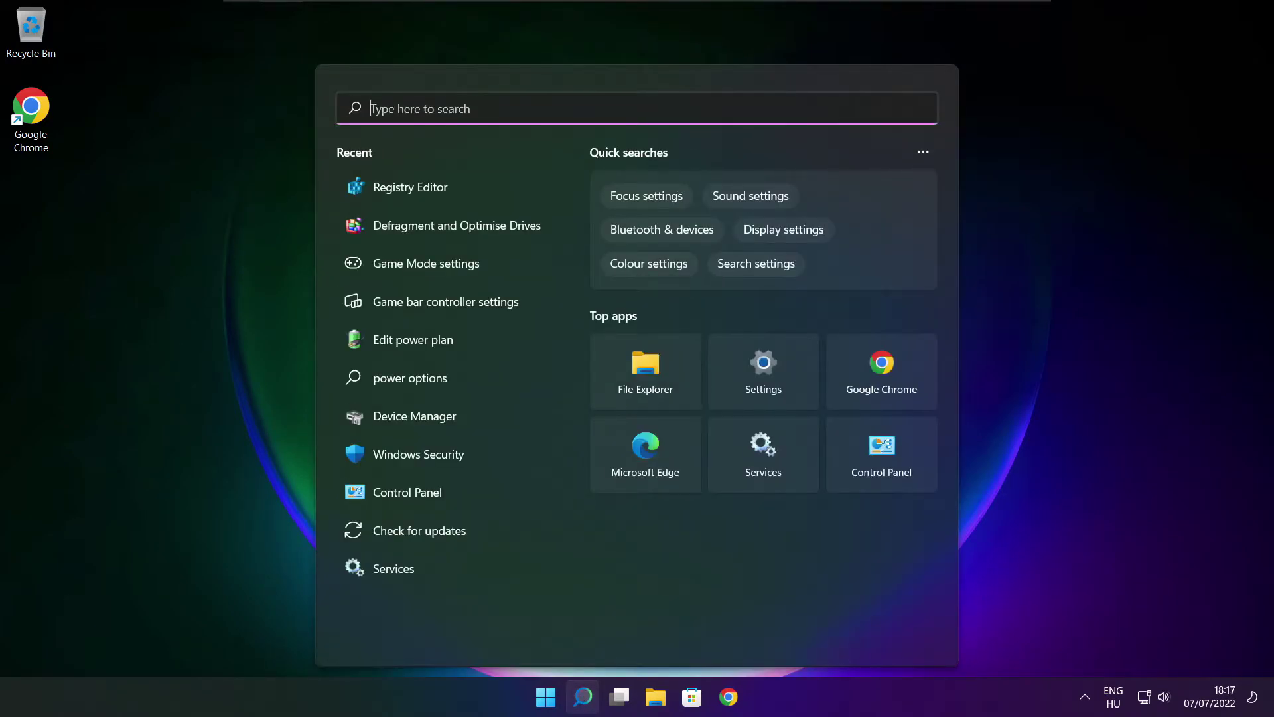
text(updates)
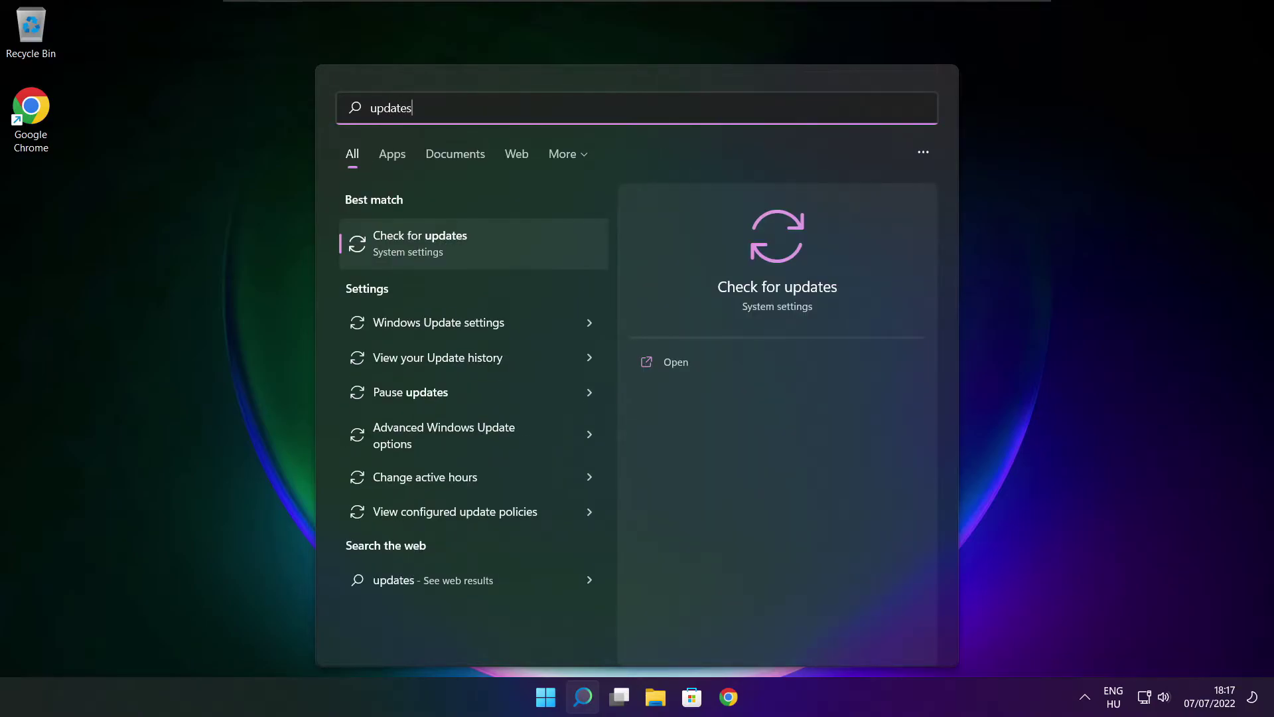
click(463, 251)
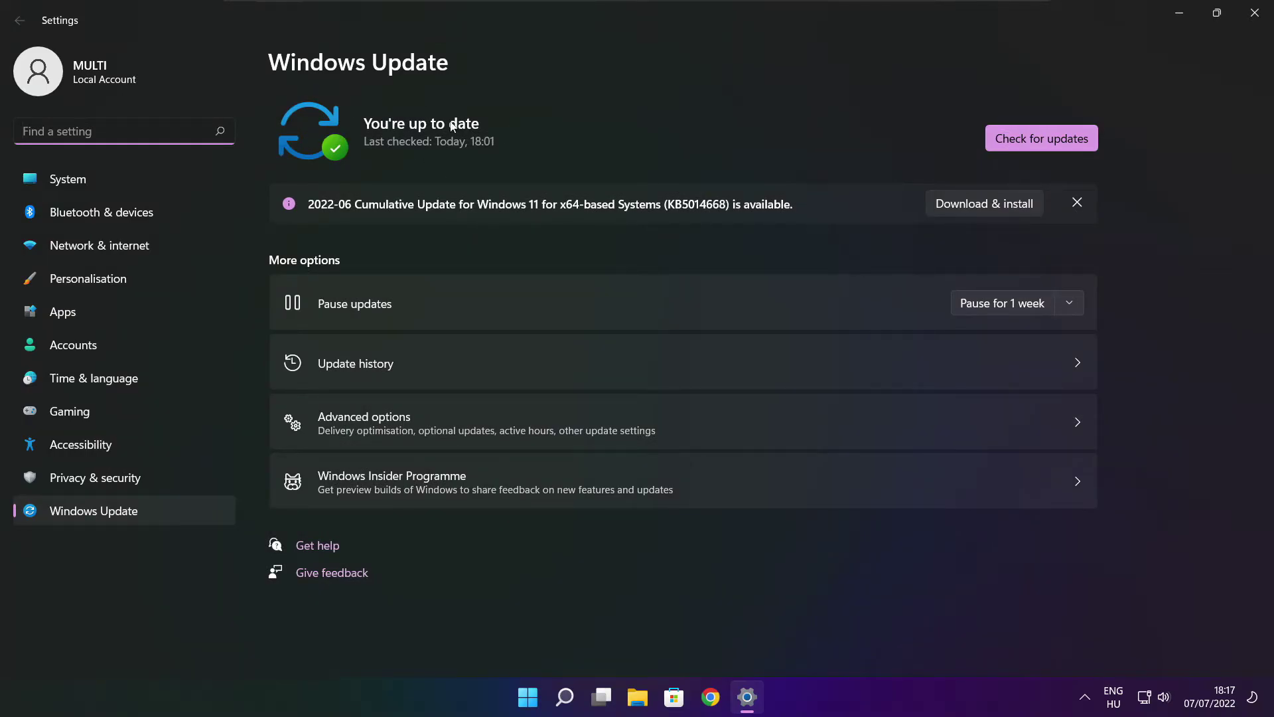
click(1042, 138)
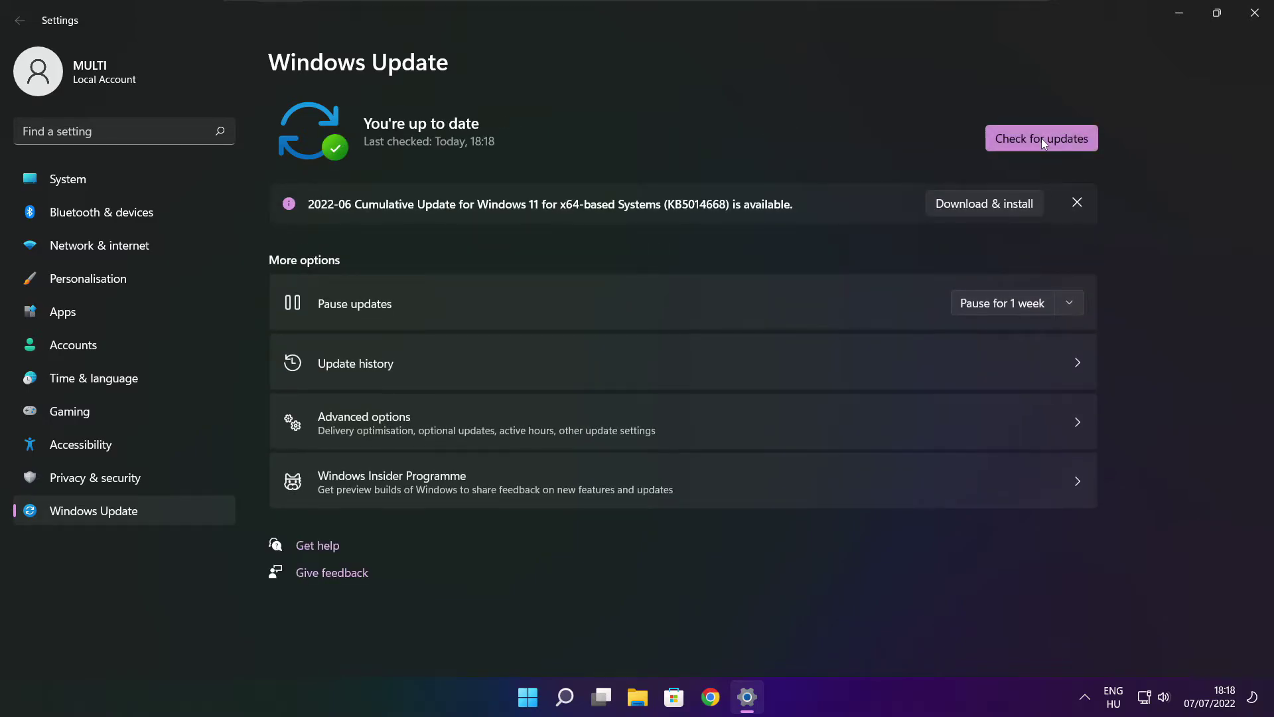
click(1254, 19)
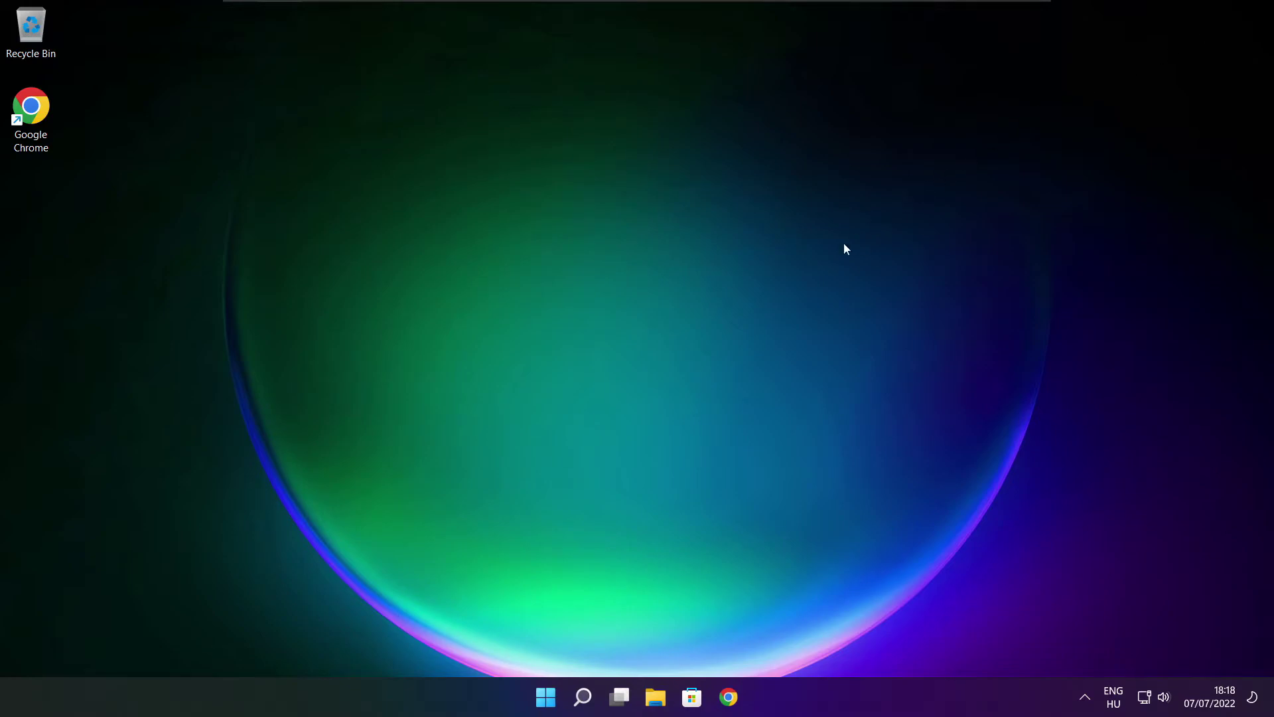
Step: Launch Registry Editor and navigate to HKEY_CURRENT_USER\System\GameConfigStore
click(586, 701)
click(584, 699)
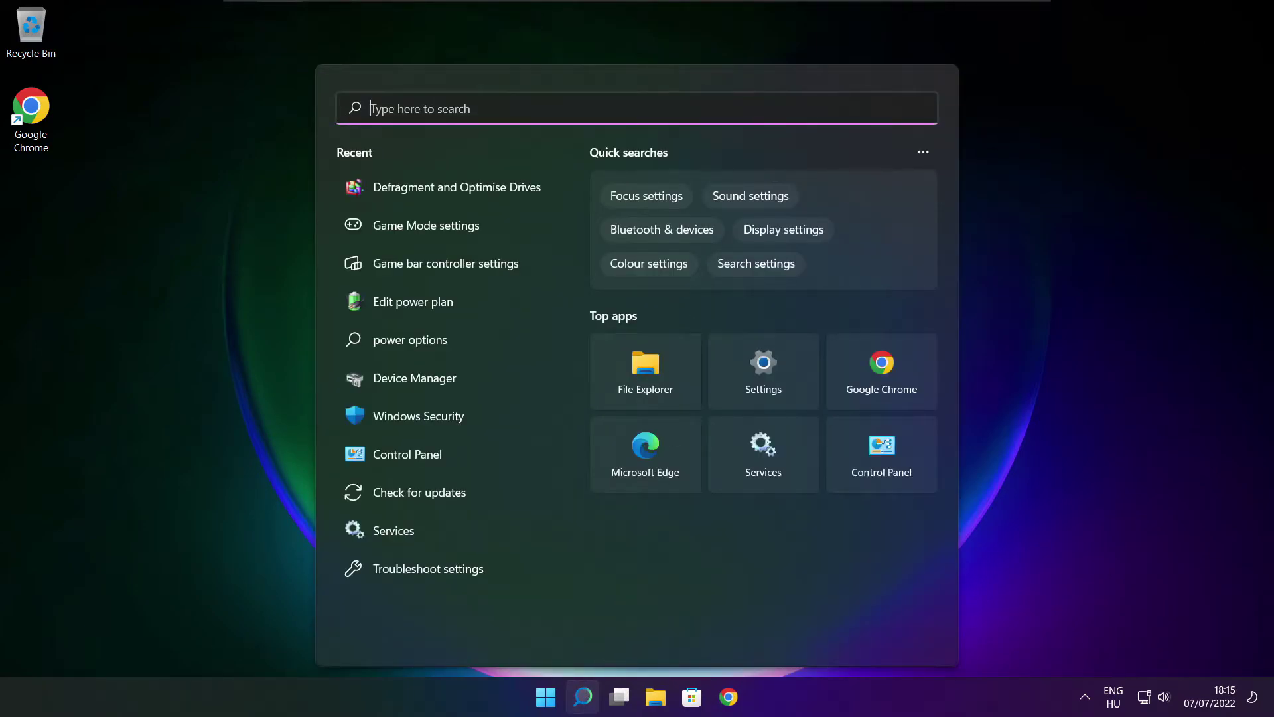
text(regedit)
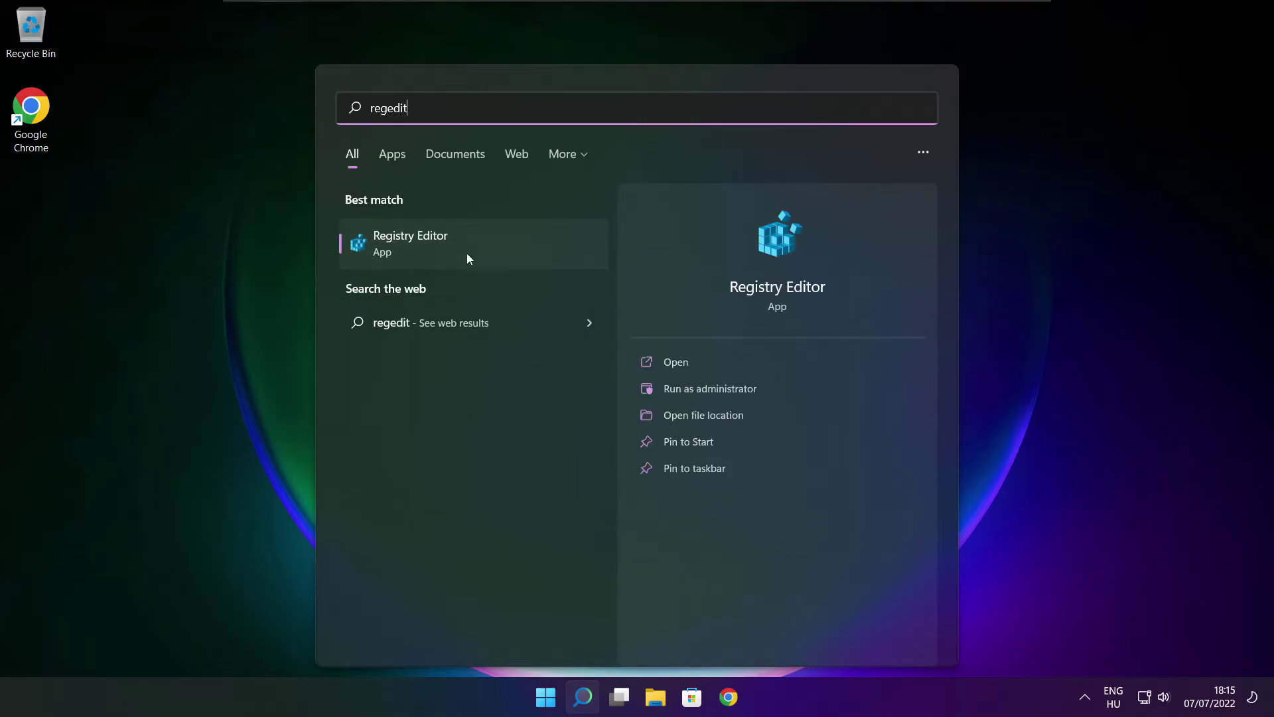
click(484, 245)
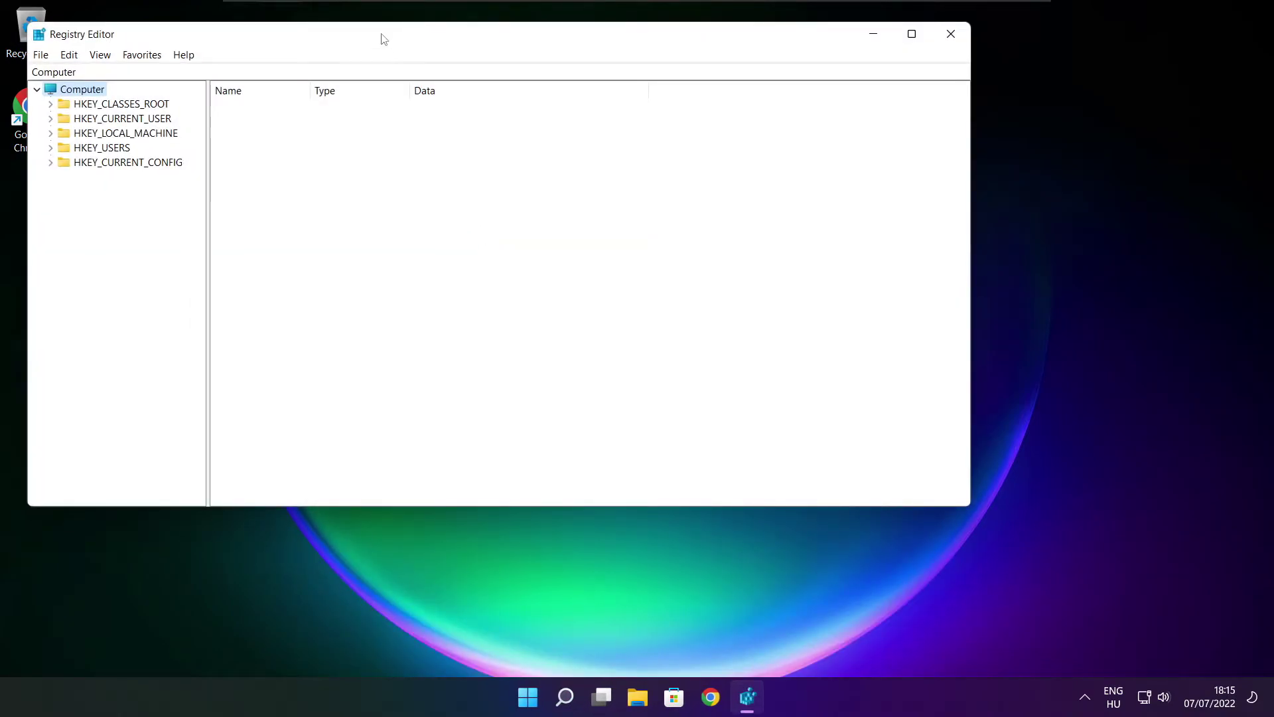
mouse_move(384, 37)
mouse_down()
mouse_move(487, 96)
mouse_move(519, 134)
mouse_up()
click(195, 218)
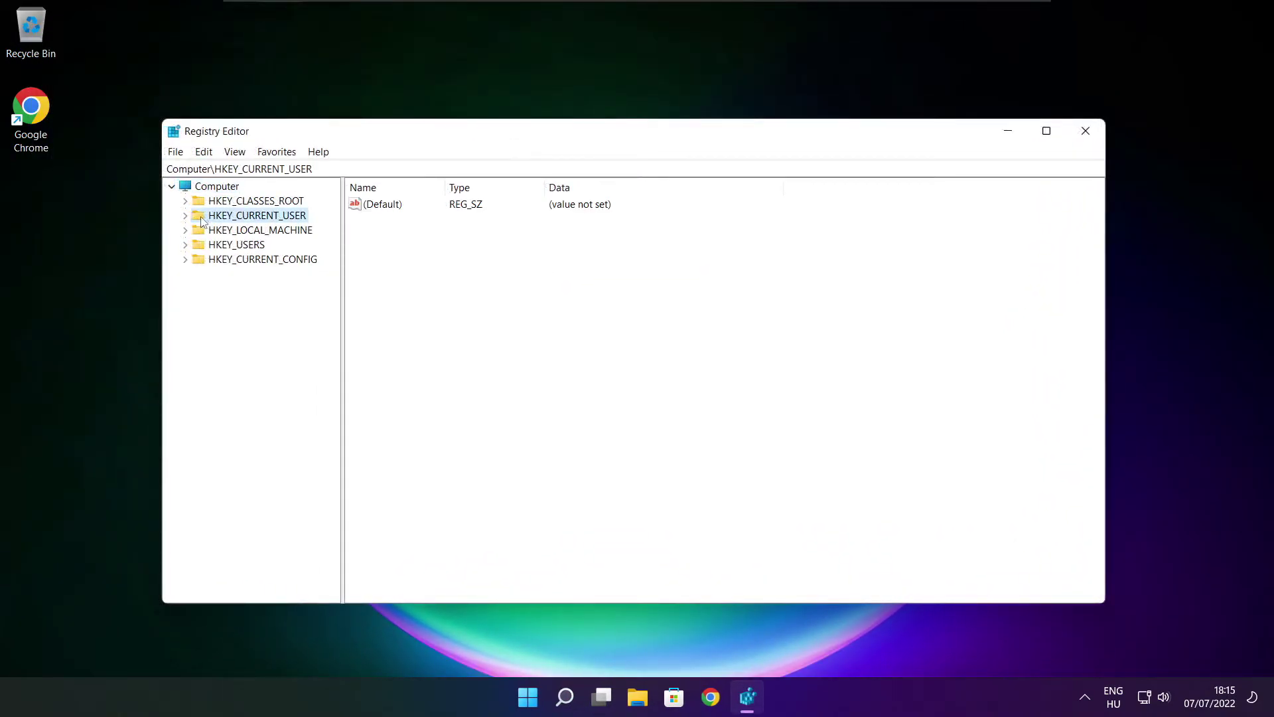
click(185, 216)
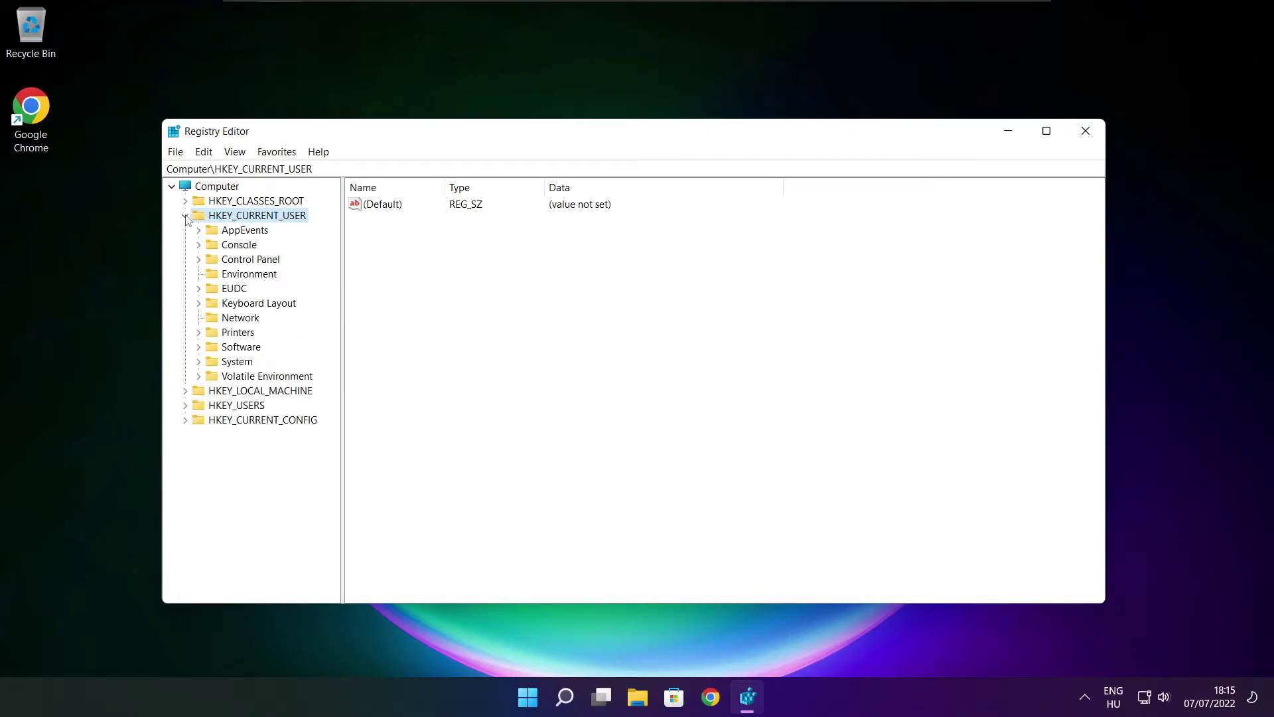
click(213, 366)
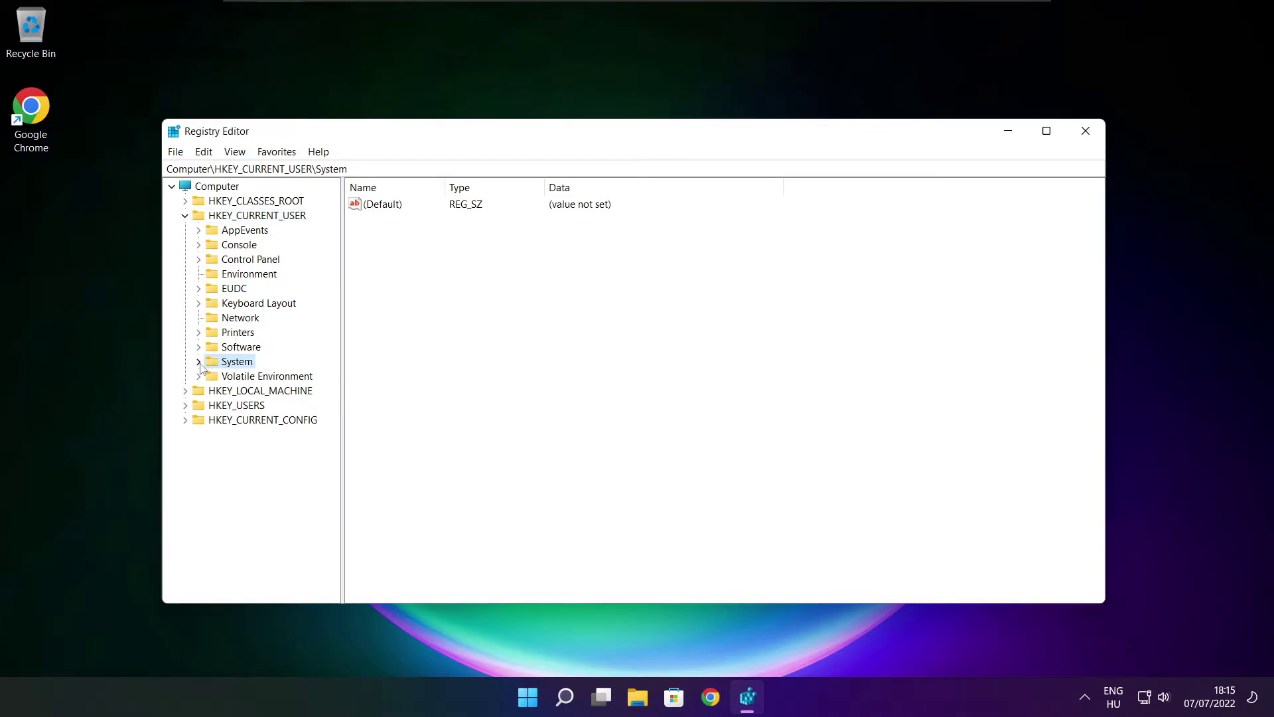
click(199, 363)
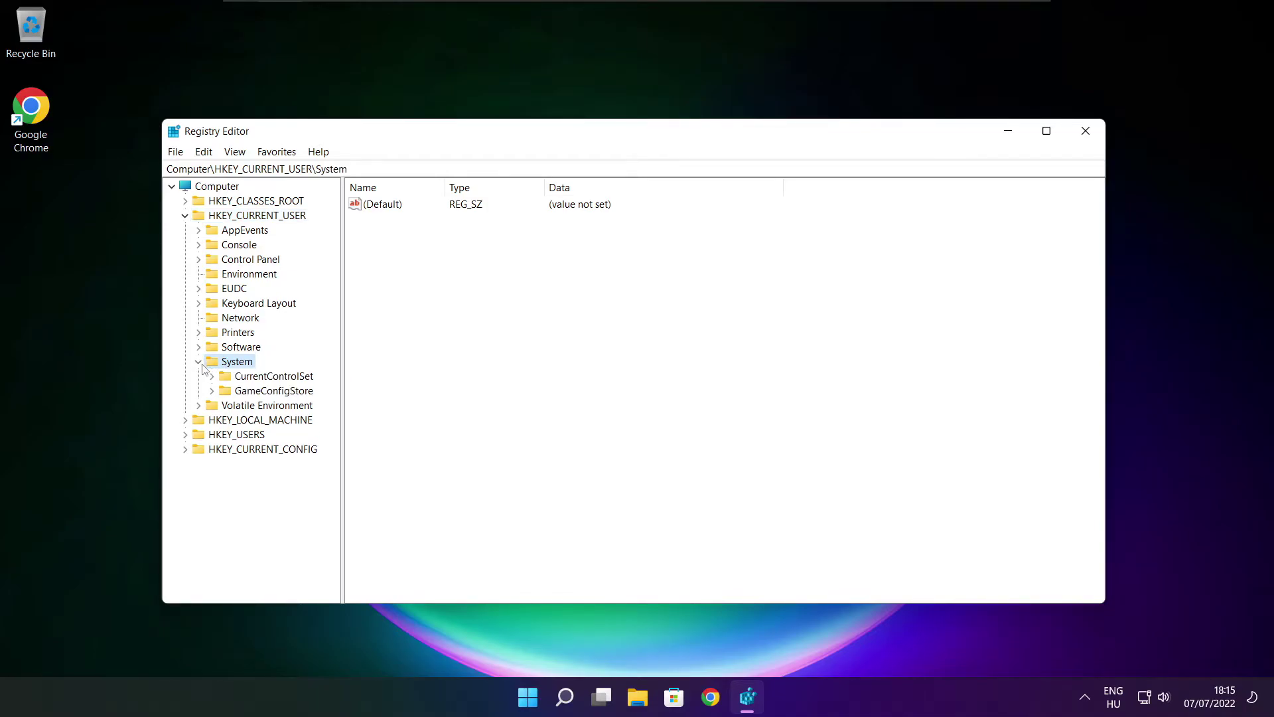
click(248, 393)
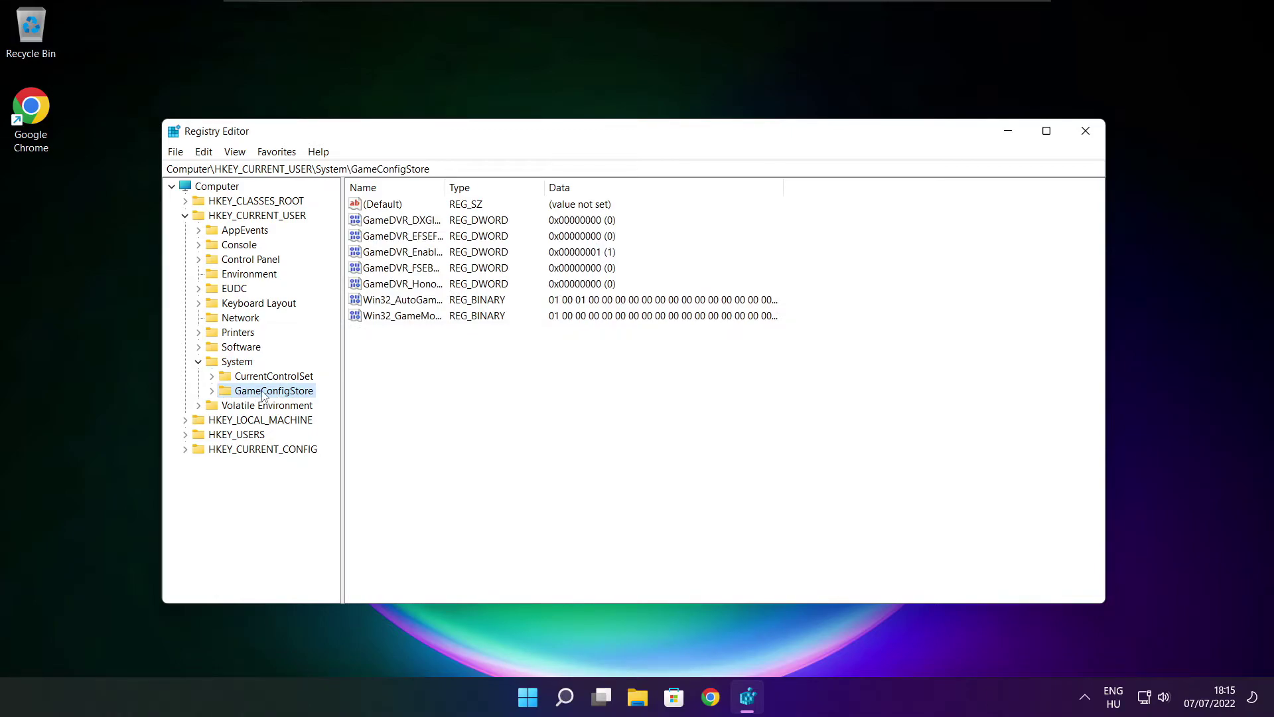
Step: Set GameDVR_Enabled to 0 and collapse the HKEY_CURRENT_USER tree
drag(446, 186, 560, 182)
click(412, 254)
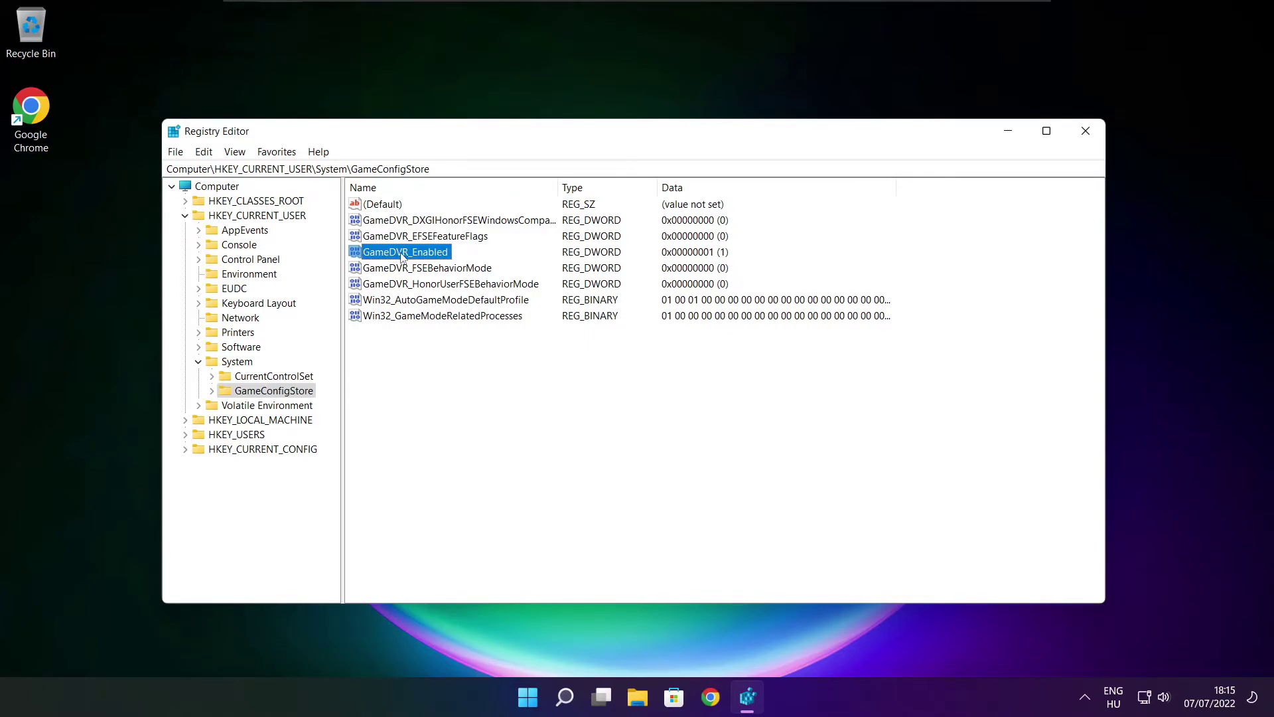
double_click(403, 255)
drag(430, 225, 669, 262)
text(0)
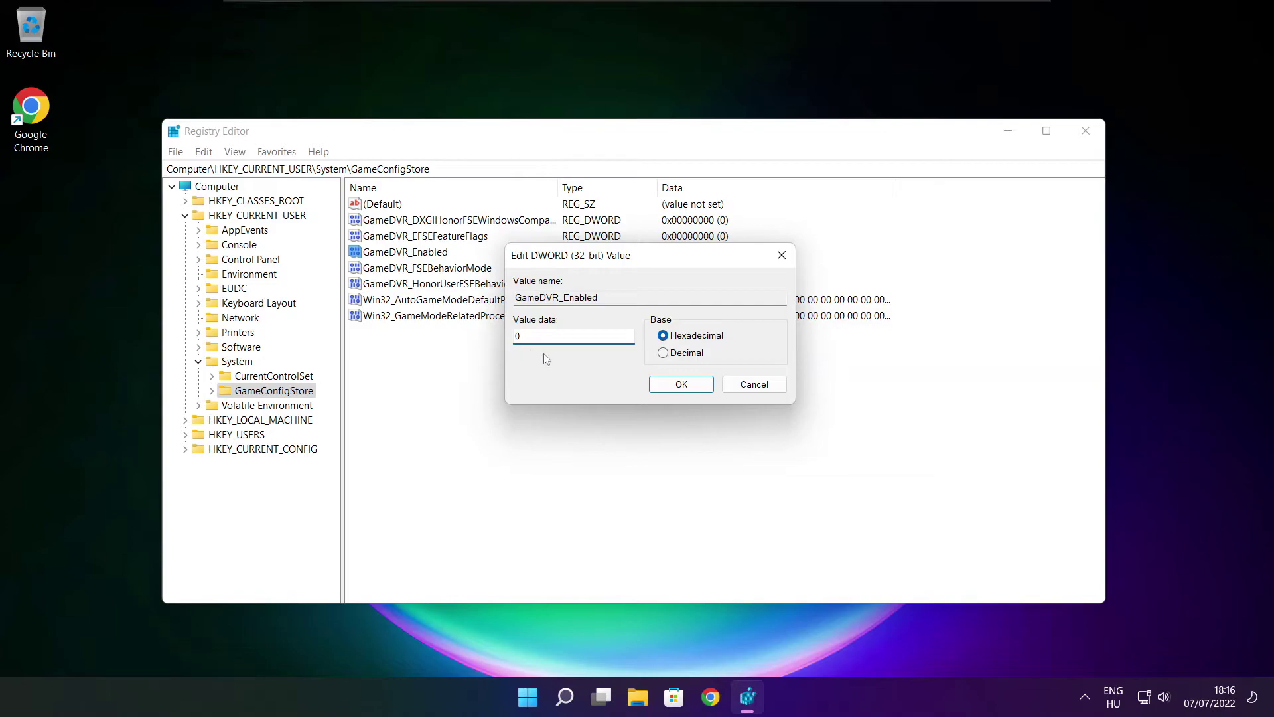
click(682, 386)
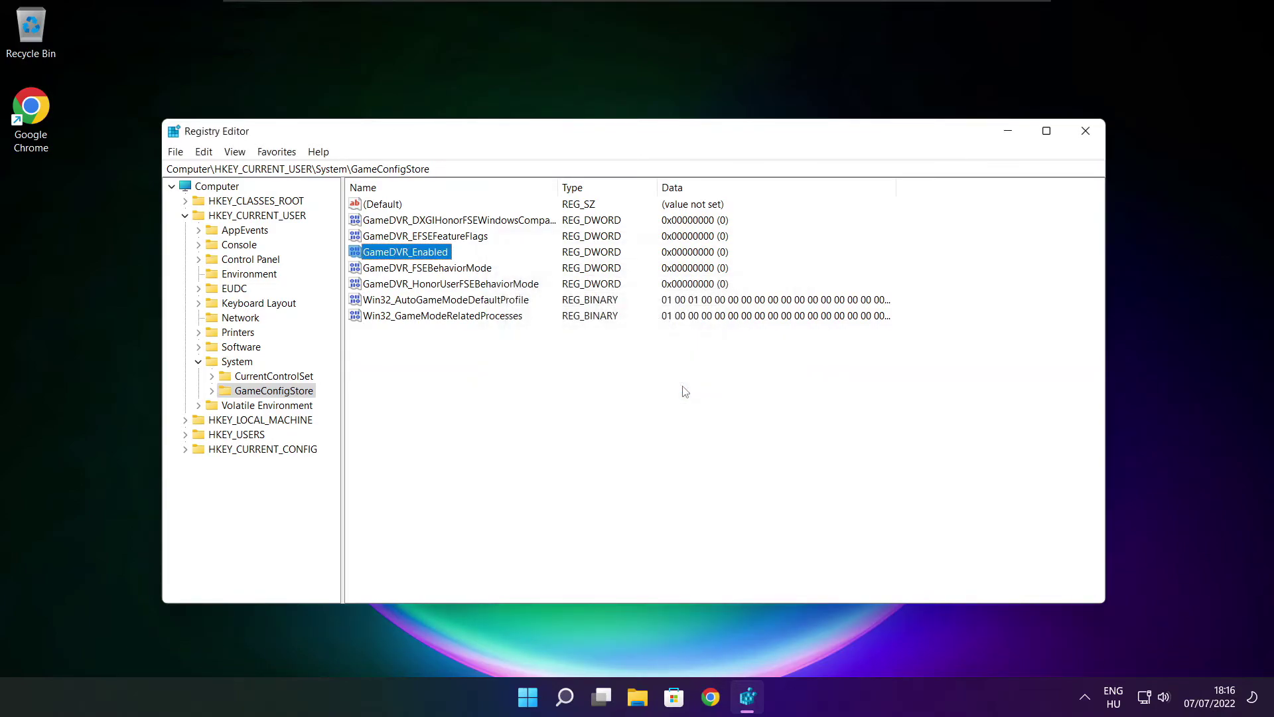
click(185, 216)
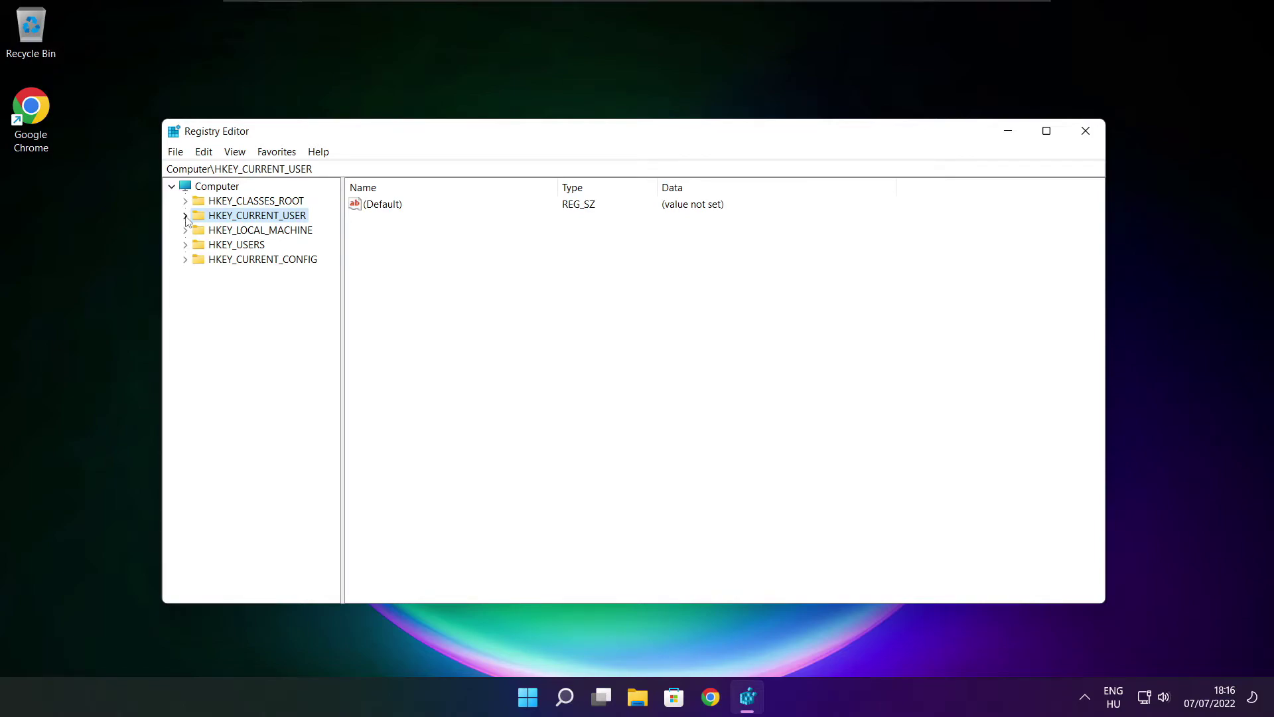
Step: Navigate to HKEY_LOCAL_MACHINE\SOFTWARE\Microsoft\PolicyManager\default in the registry tree
click(196, 232)
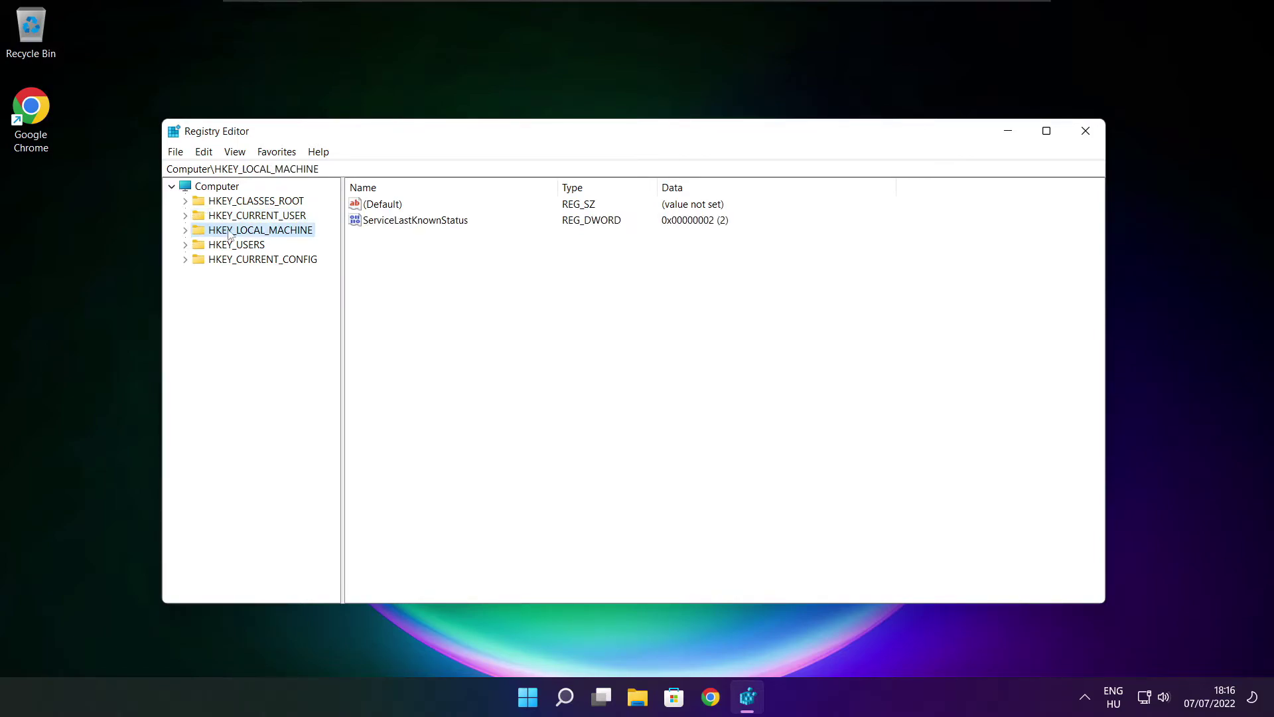
click(184, 230)
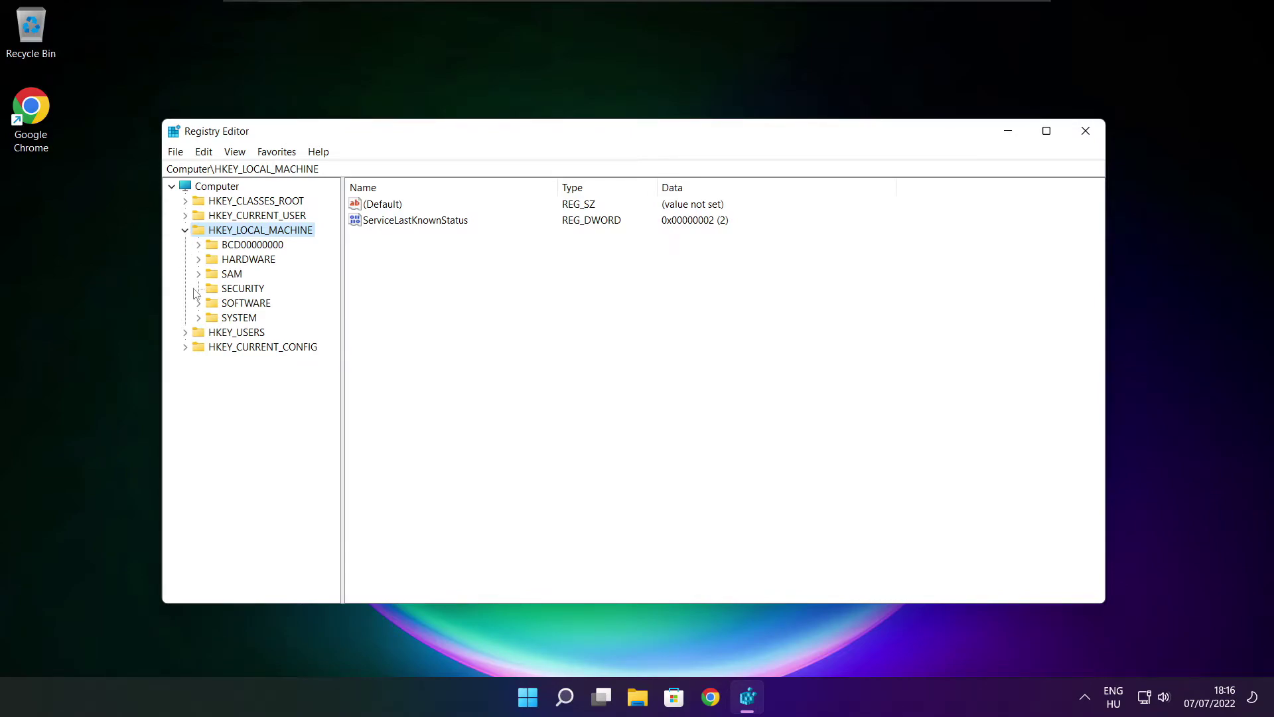
click(225, 305)
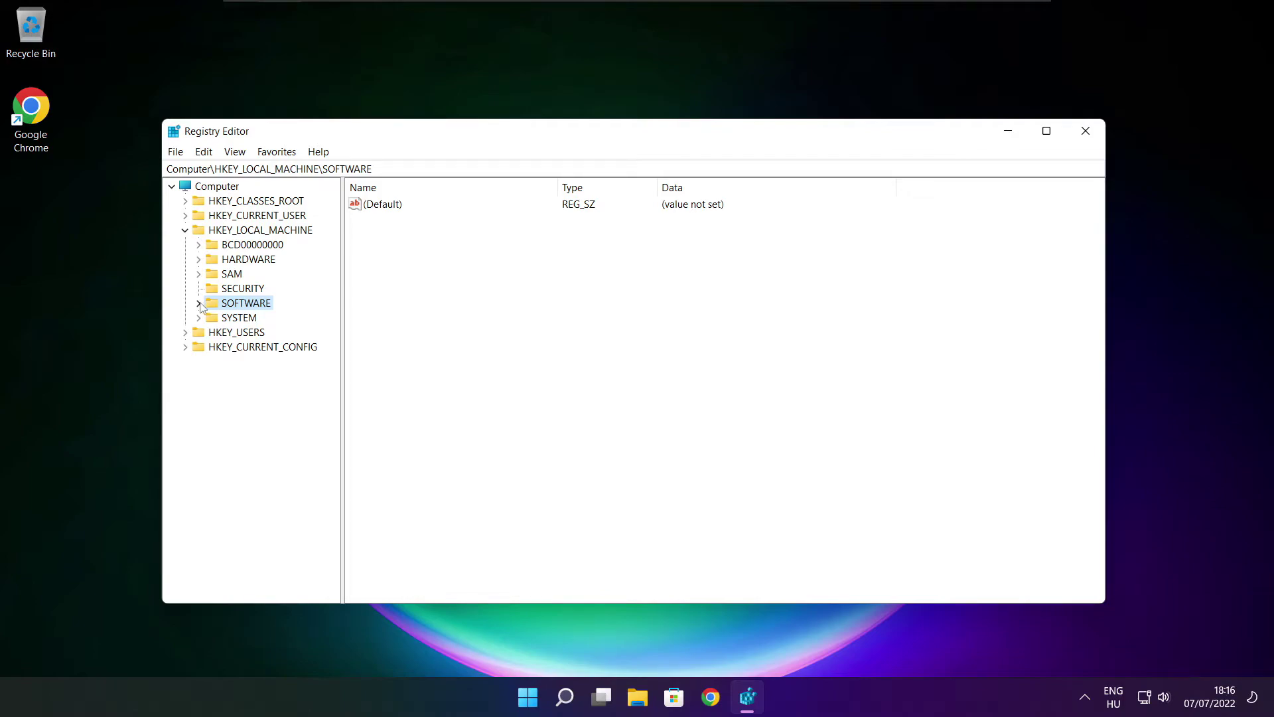
click(199, 303)
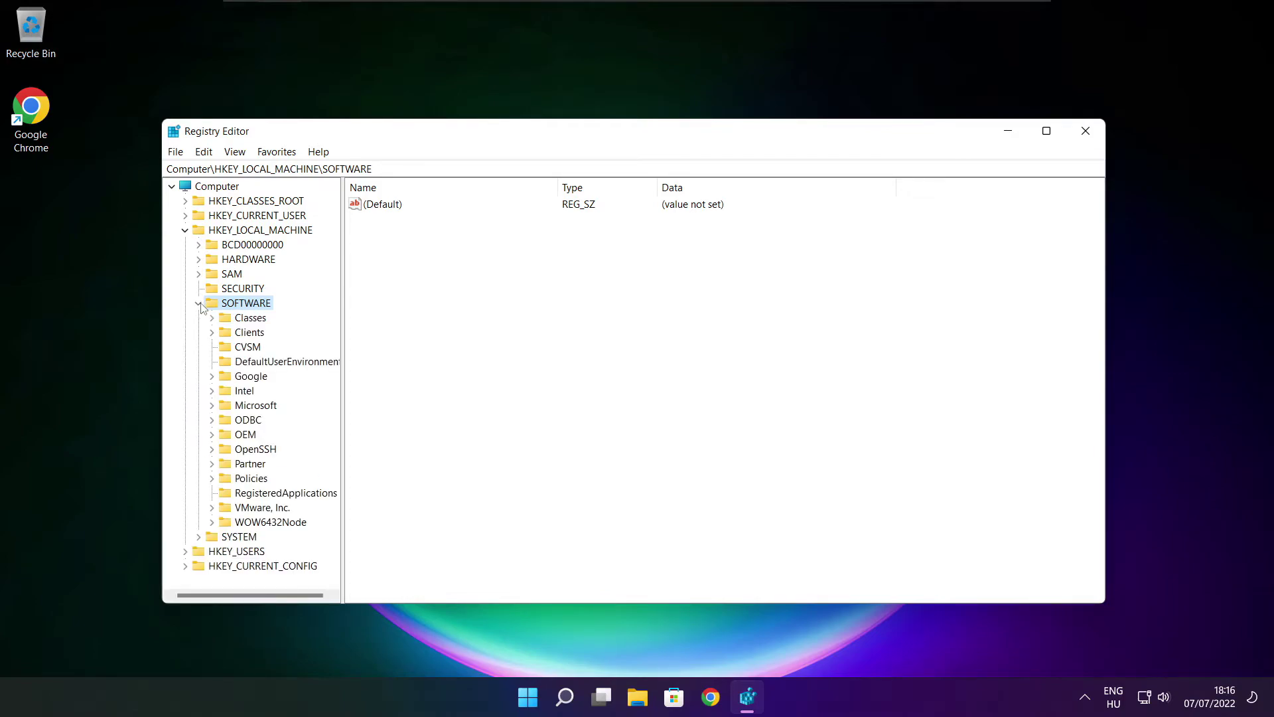
click(227, 407)
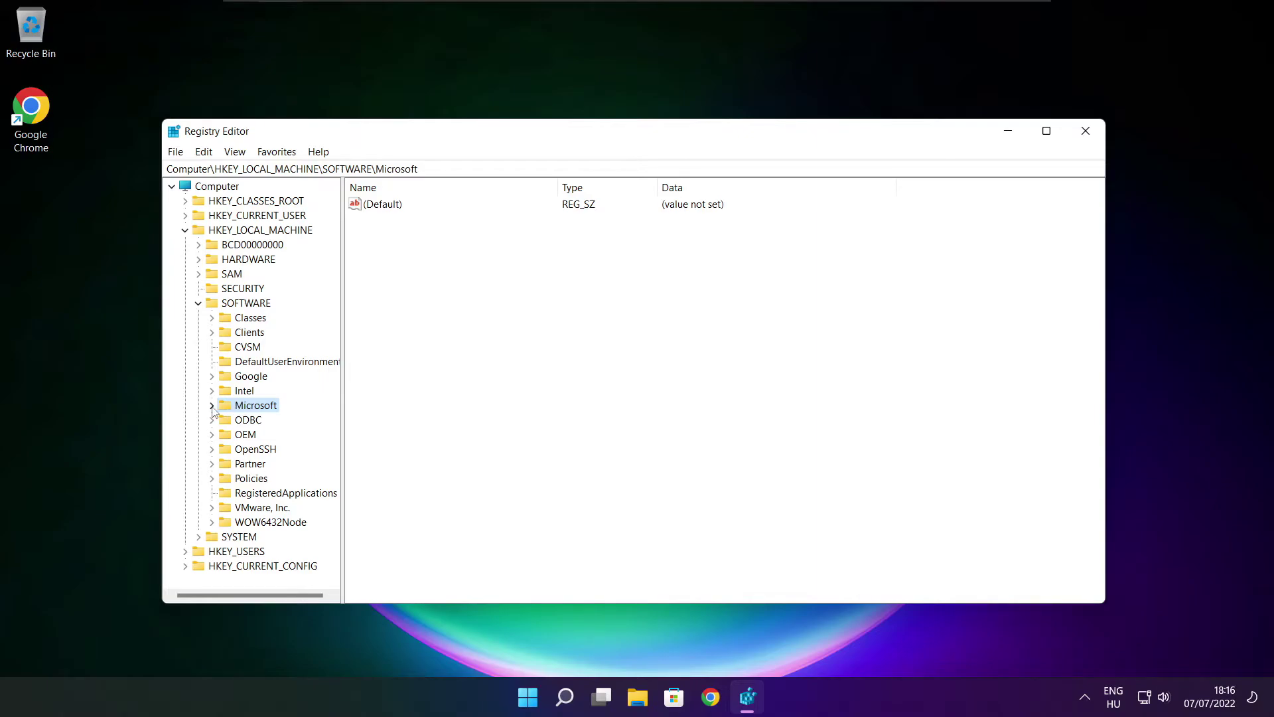
click(212, 405)
scroll(257, 399, down, 5)
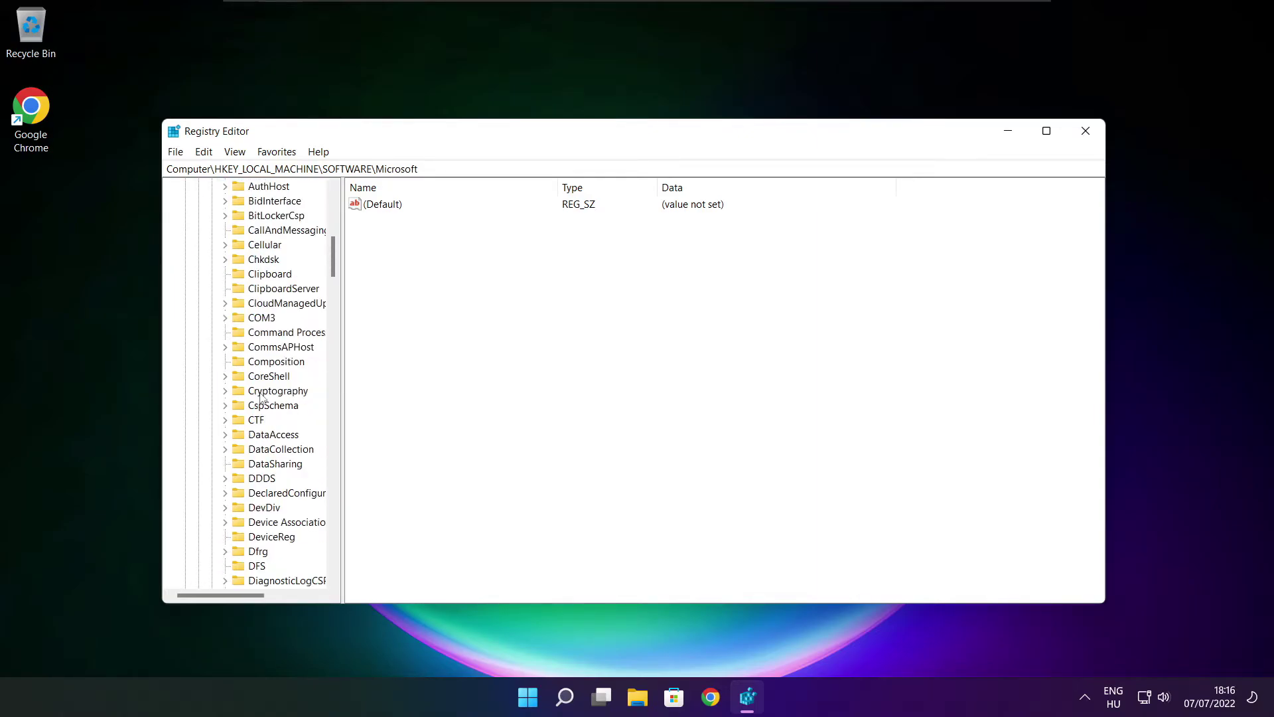
scroll(255, 399, down, 5)
scroll(254, 399, down, 5)
scroll(255, 399, down, 5)
scroll(255, 399, down, 5)
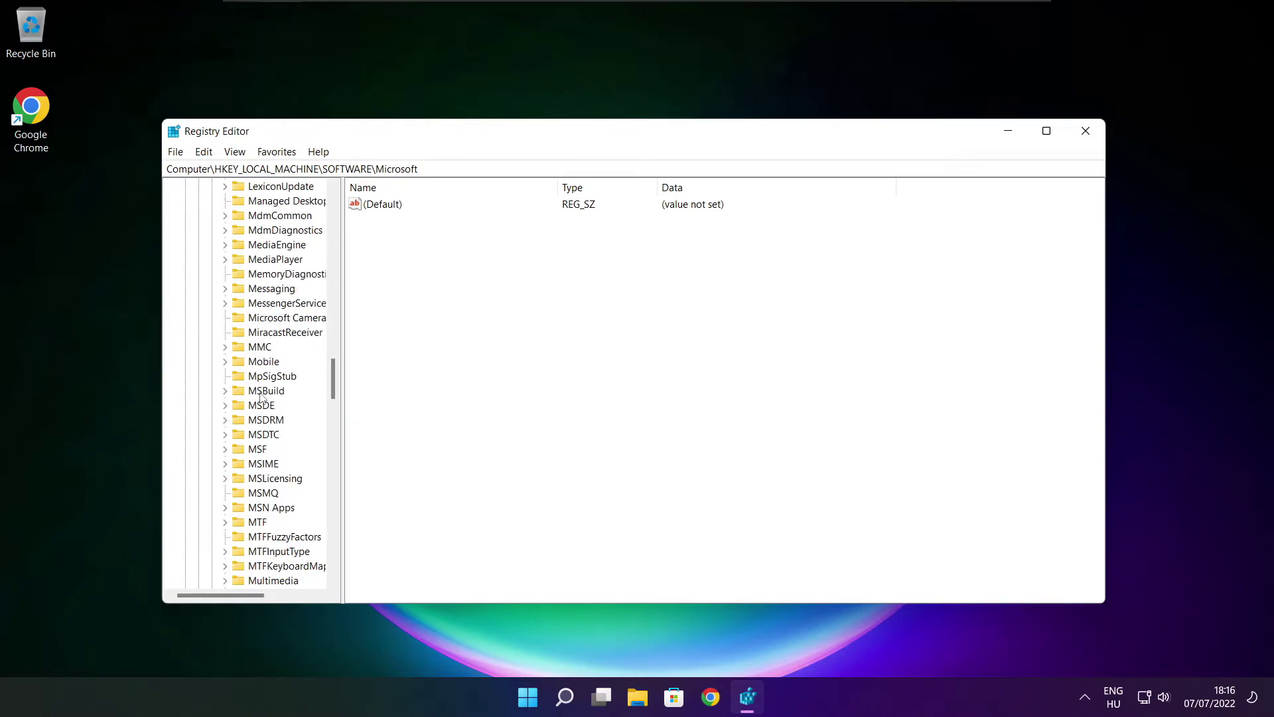
scroll(255, 398, down, 5)
scroll(255, 398, down, 4)
scroll(261, 397, down, 1)
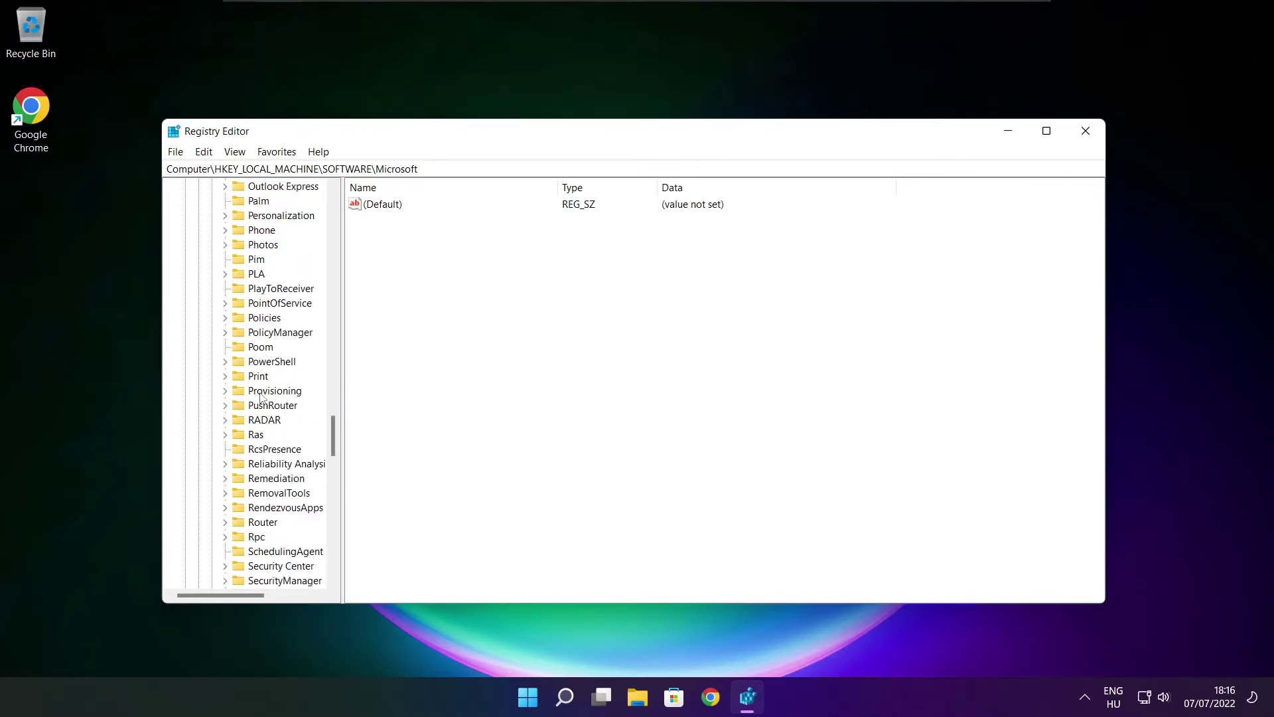
scroll(262, 376, up, 1)
click(263, 379)
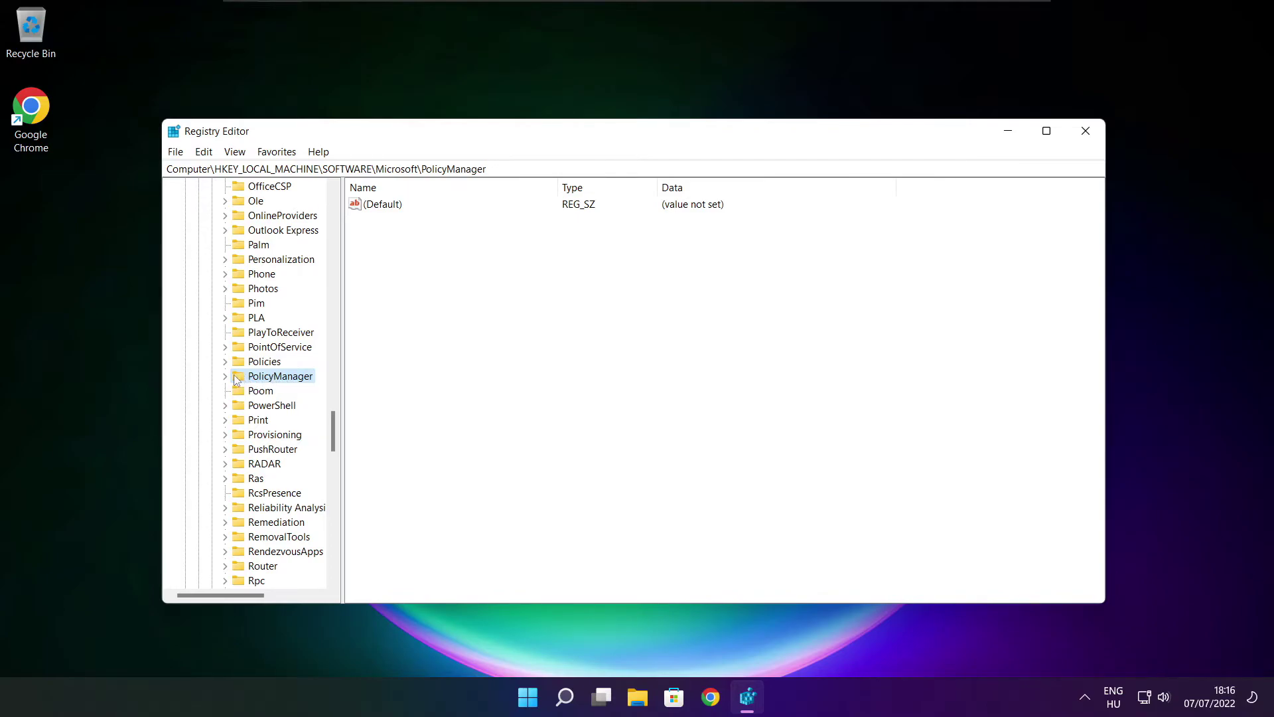
click(225, 376)
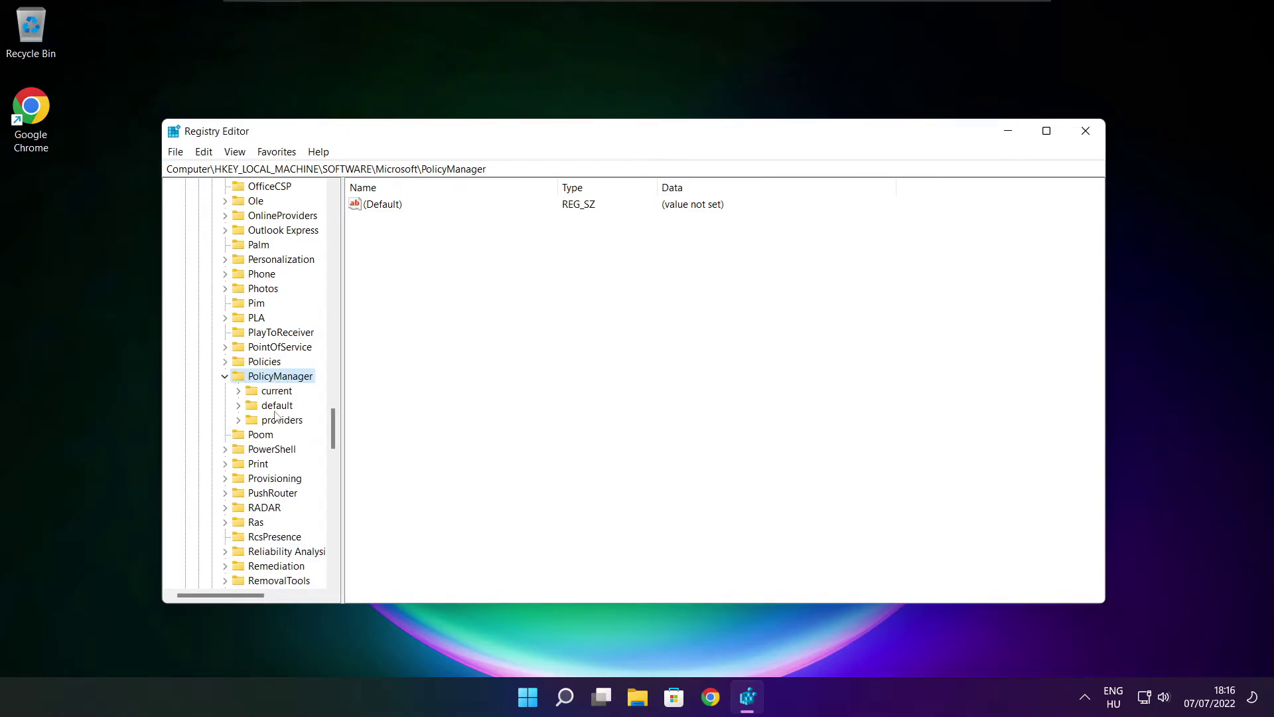
click(277, 411)
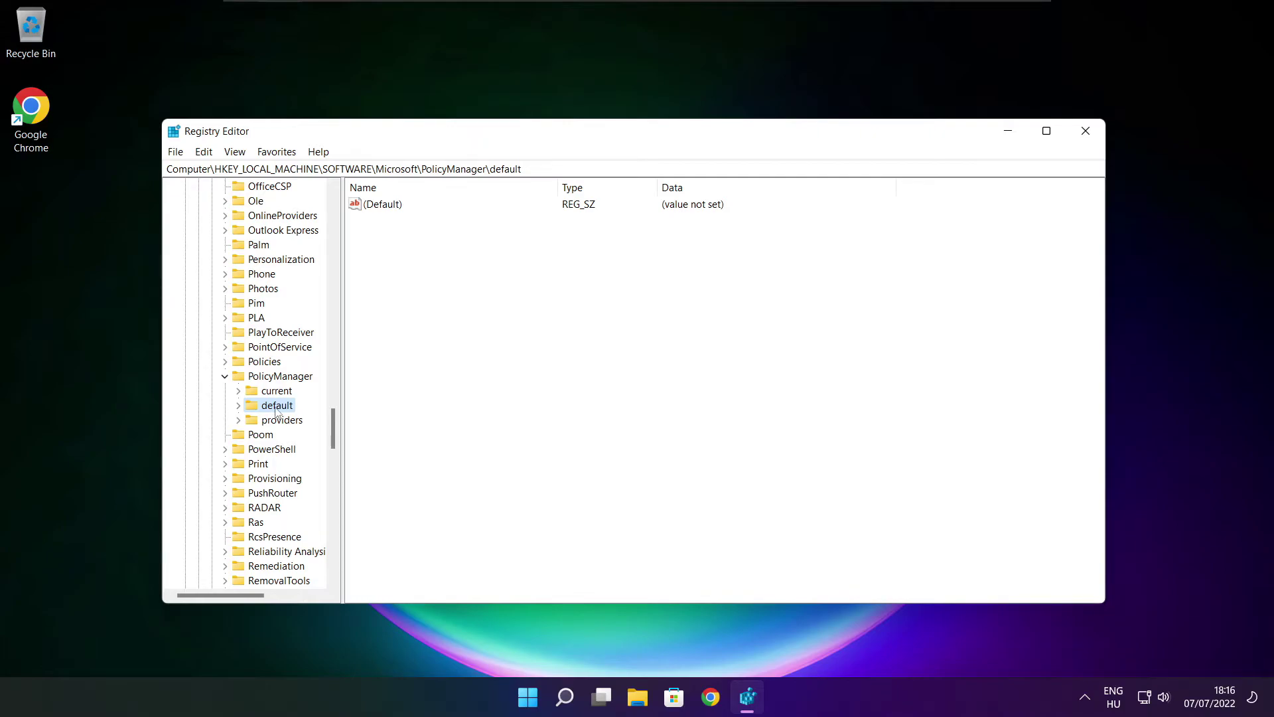
click(238, 406)
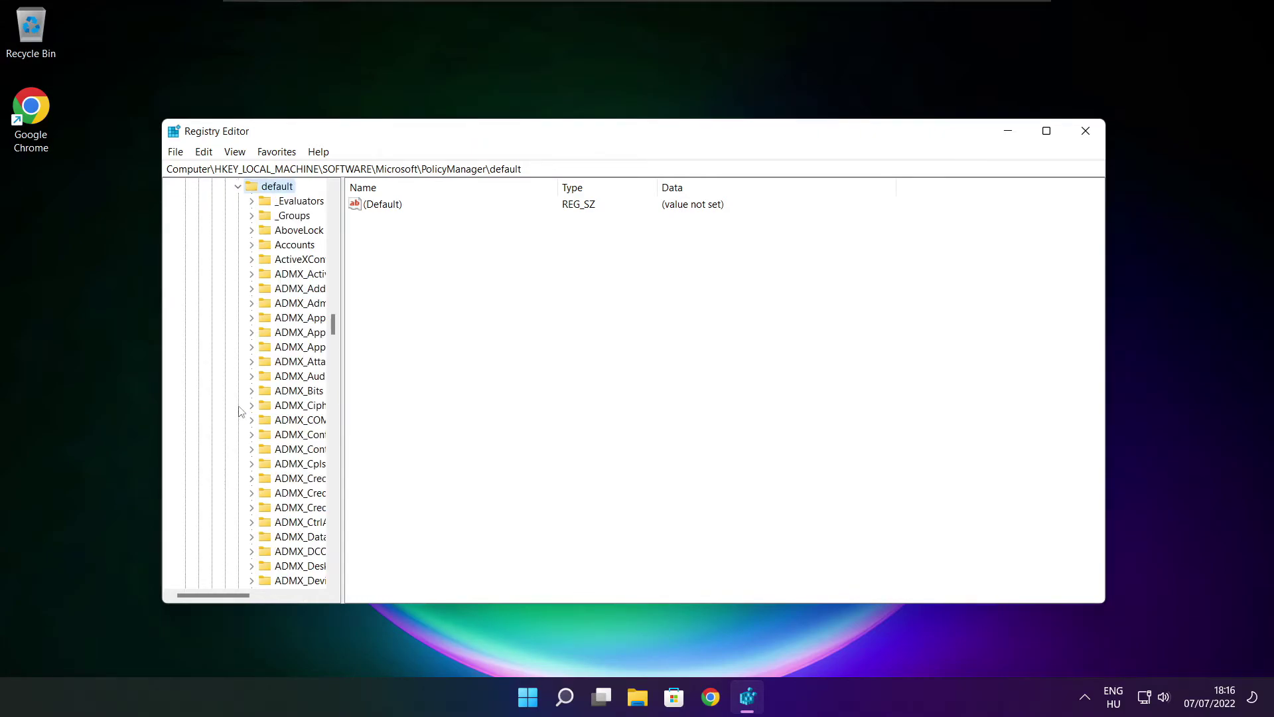
scroll(296, 289, down, 9)
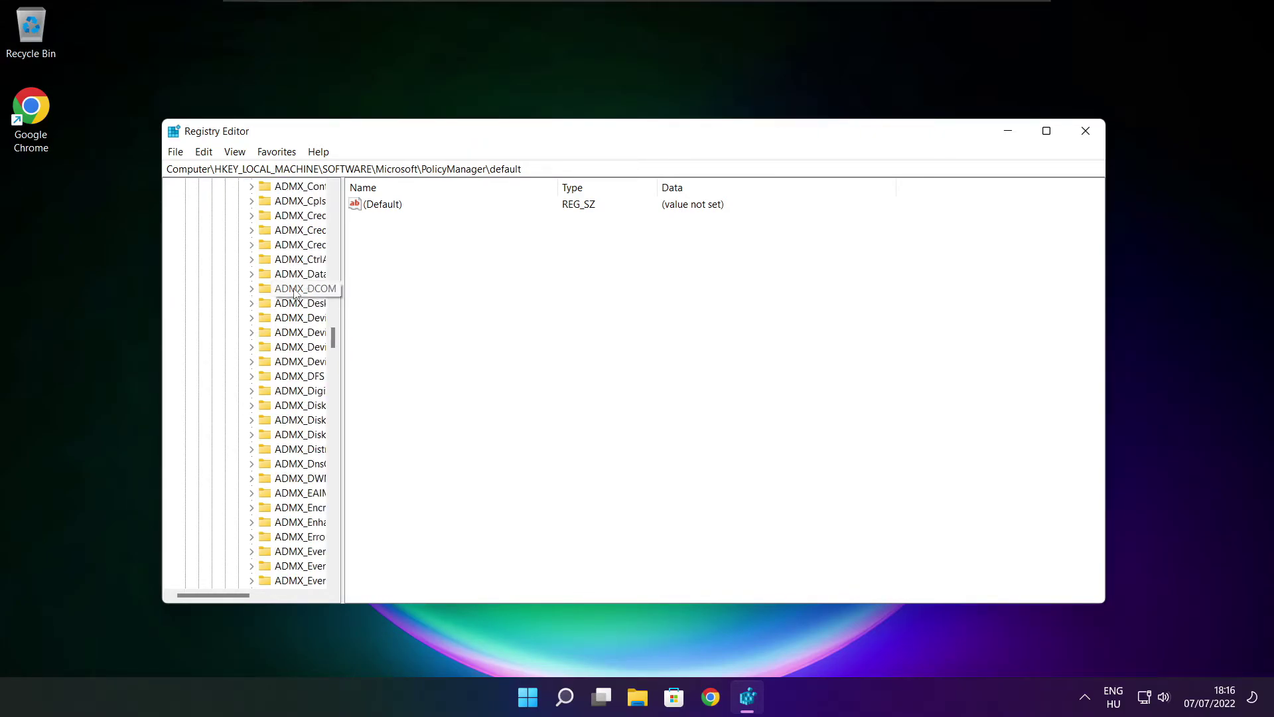
scroll(296, 292, down, 6)
scroll(296, 292, down, 5)
scroll(297, 291, down, 5)
scroll(298, 292, down, 5)
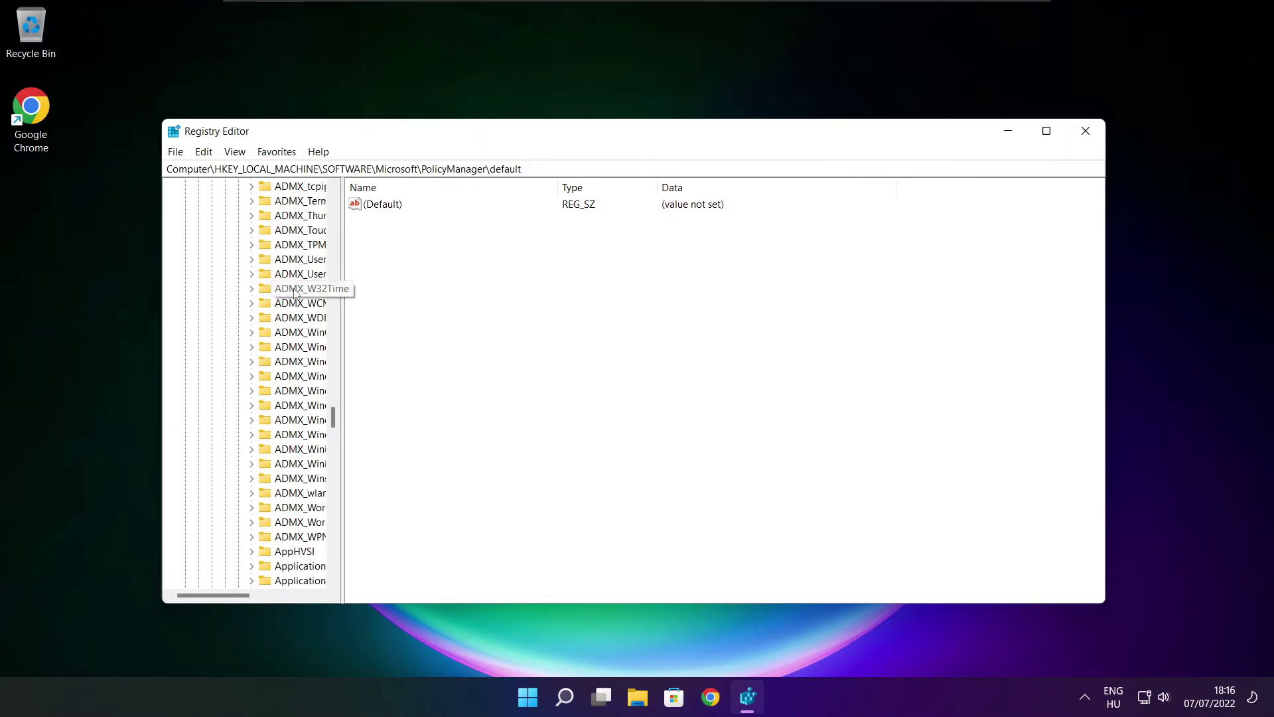
scroll(297, 292, down, 5)
drag(343, 289, 422, 288)
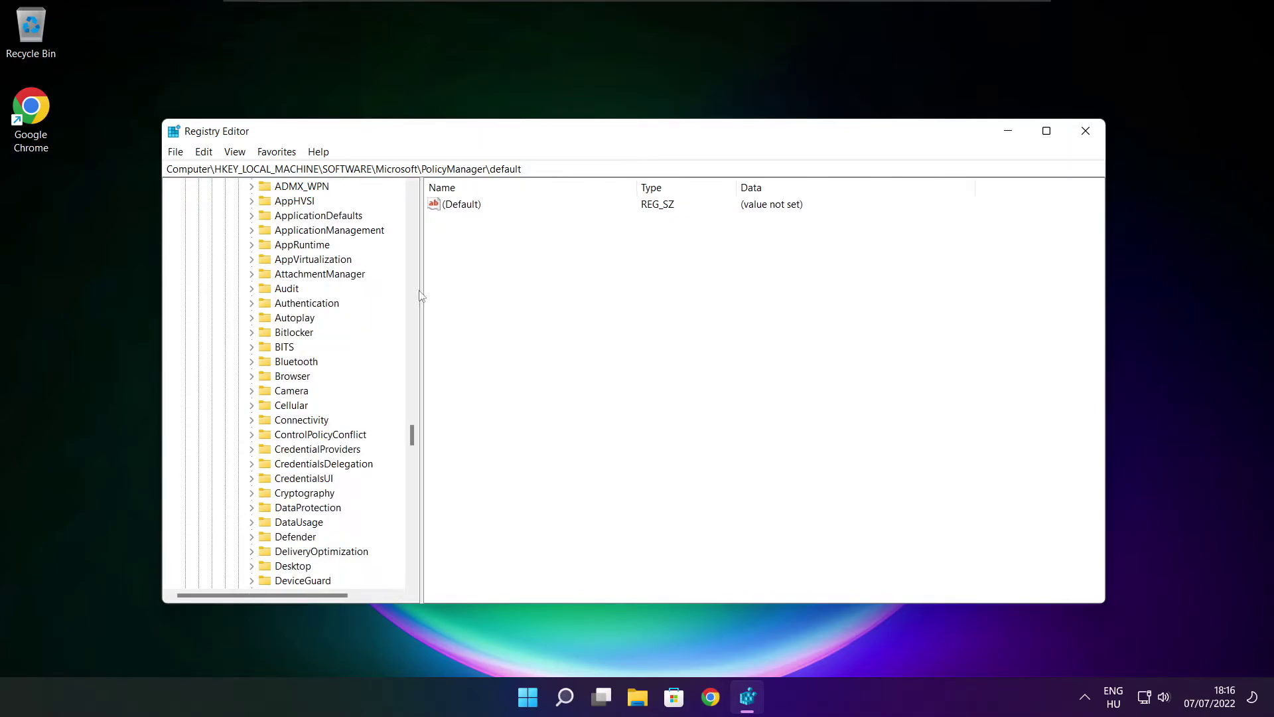
scroll(308, 280, up, 1)
Step: Set ApplicationManagement\AllowGameDVR's value entry to 0, then close Registry Editor
click(309, 276)
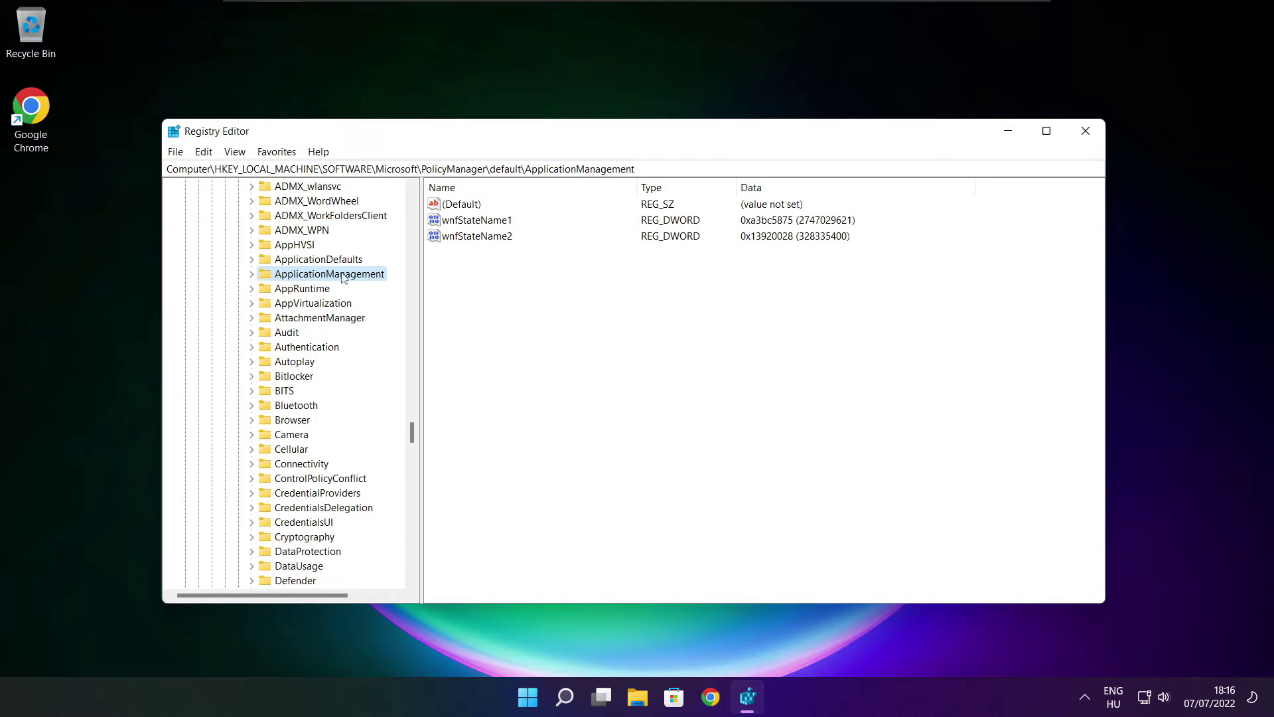
click(253, 276)
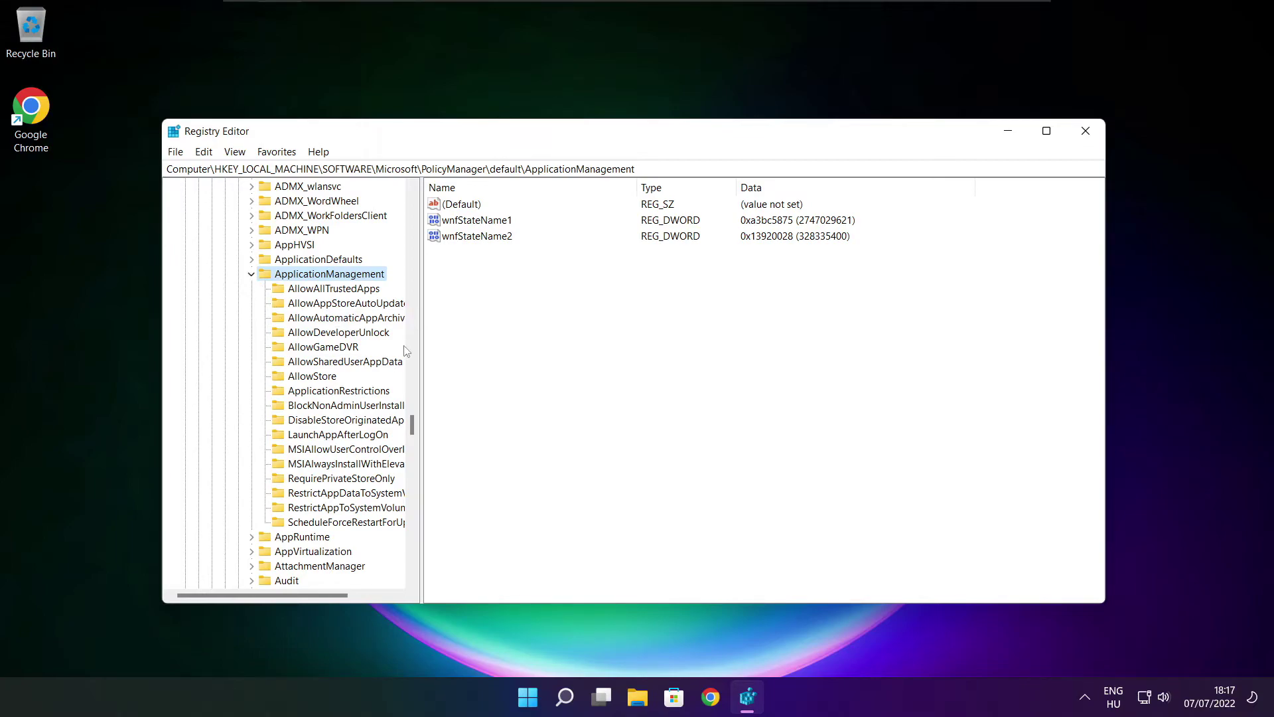
drag(421, 335, 435, 334)
click(331, 347)
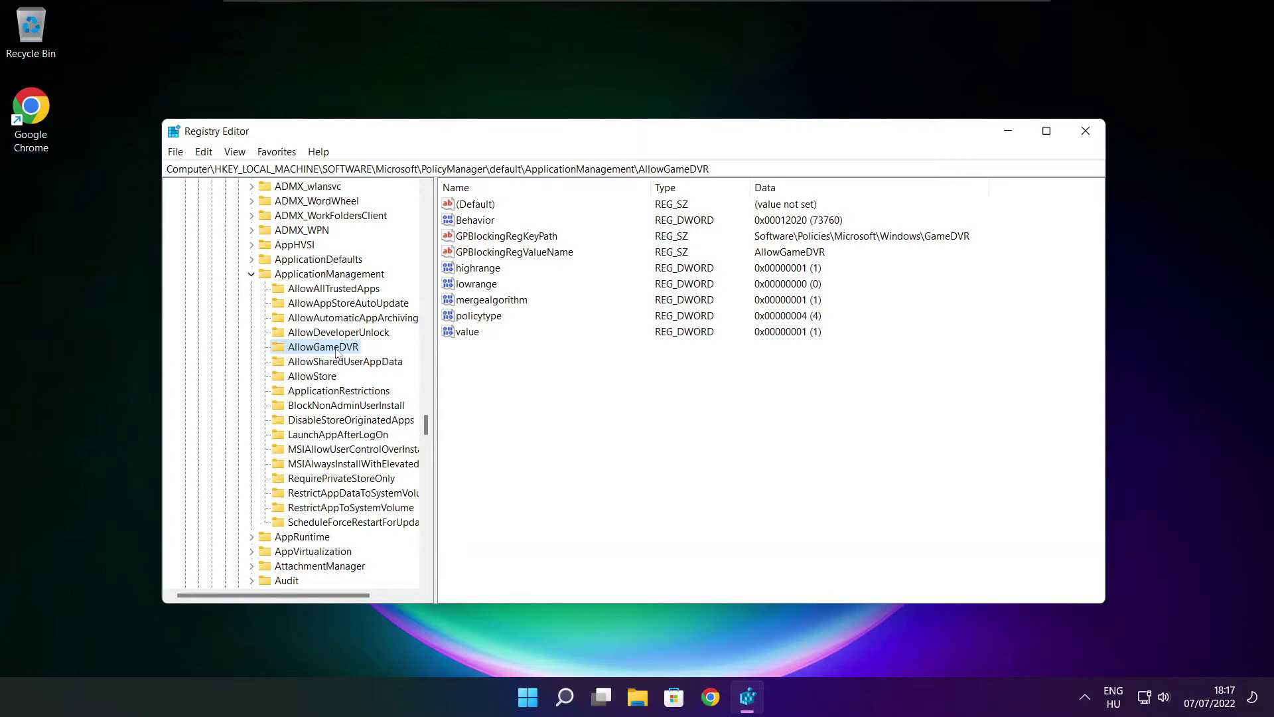
click(466, 331)
double_click(472, 332)
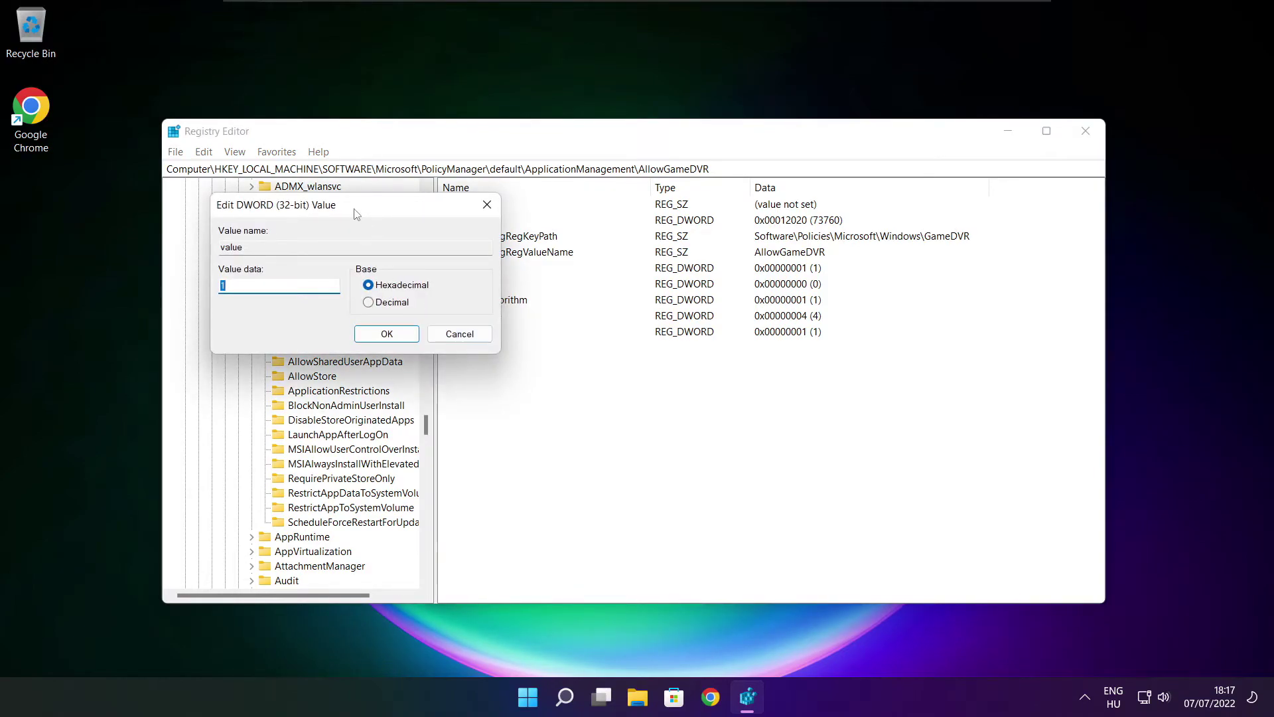
drag(359, 215, 645, 267)
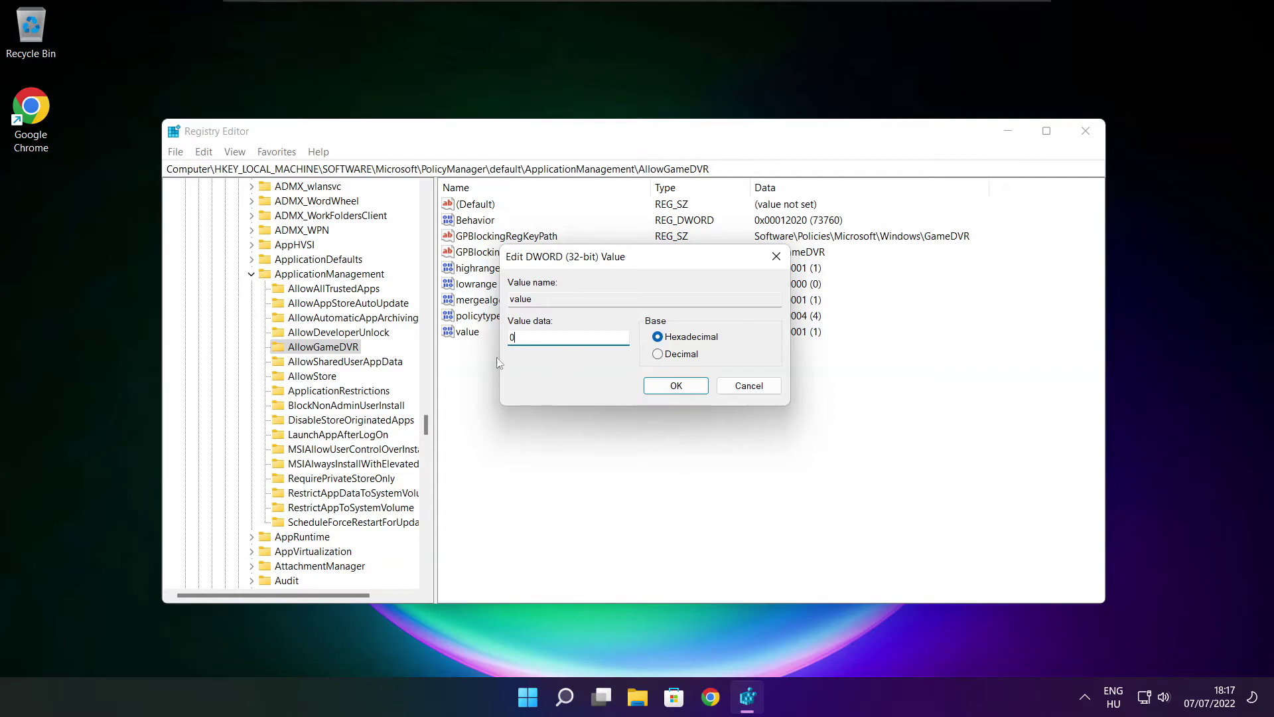
click(675, 389)
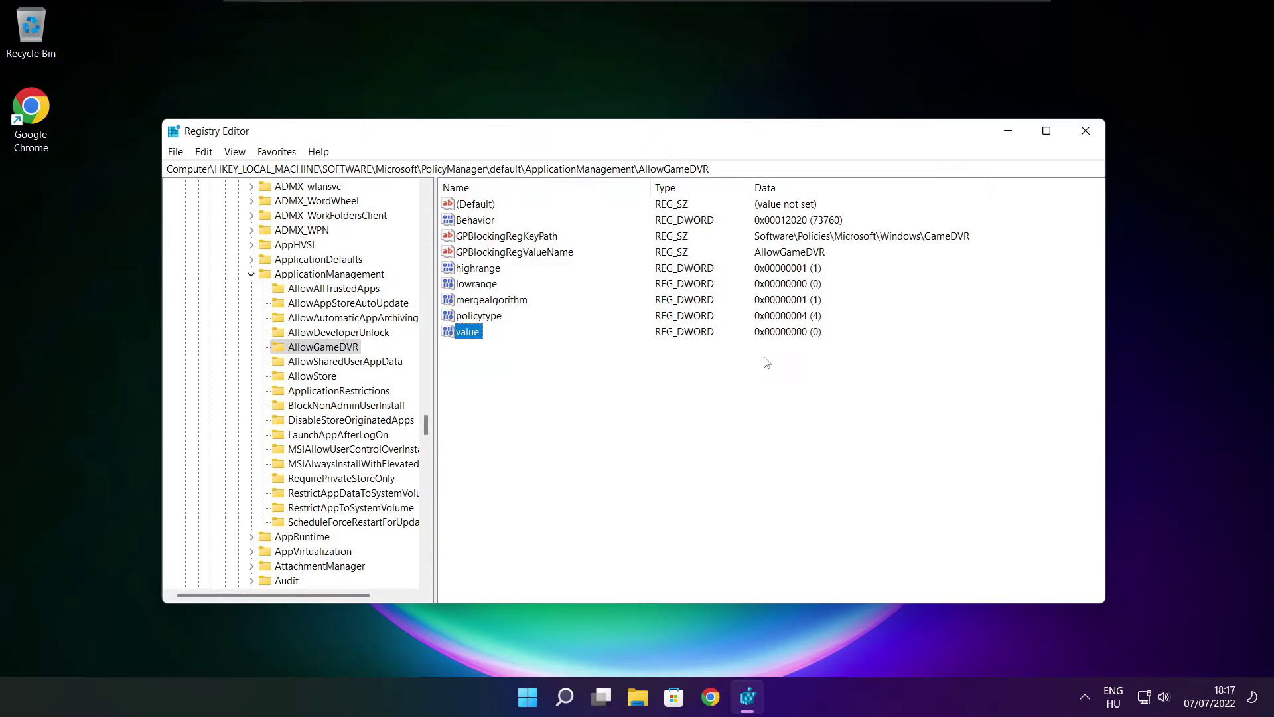
click(1088, 136)
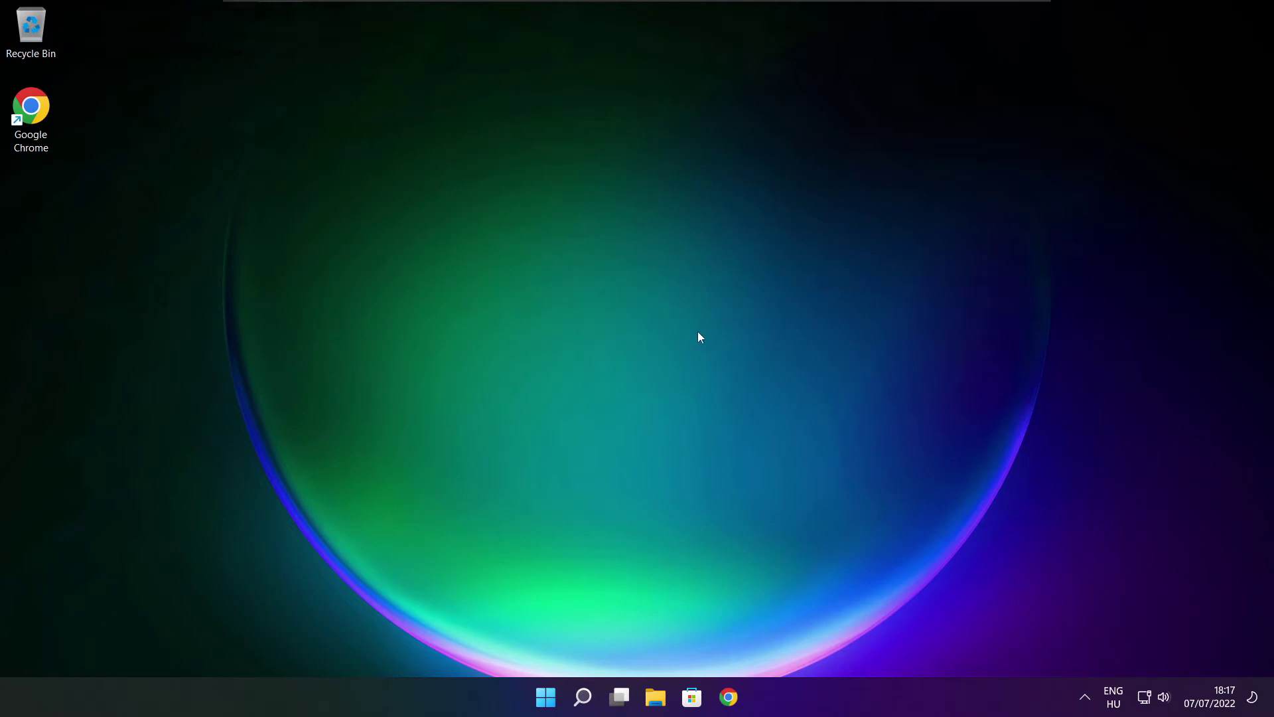
Step: Return to Chrome's DirectX page and download the End-User Runtime Web Installer (dxwebsetup.exe)
click(729, 698)
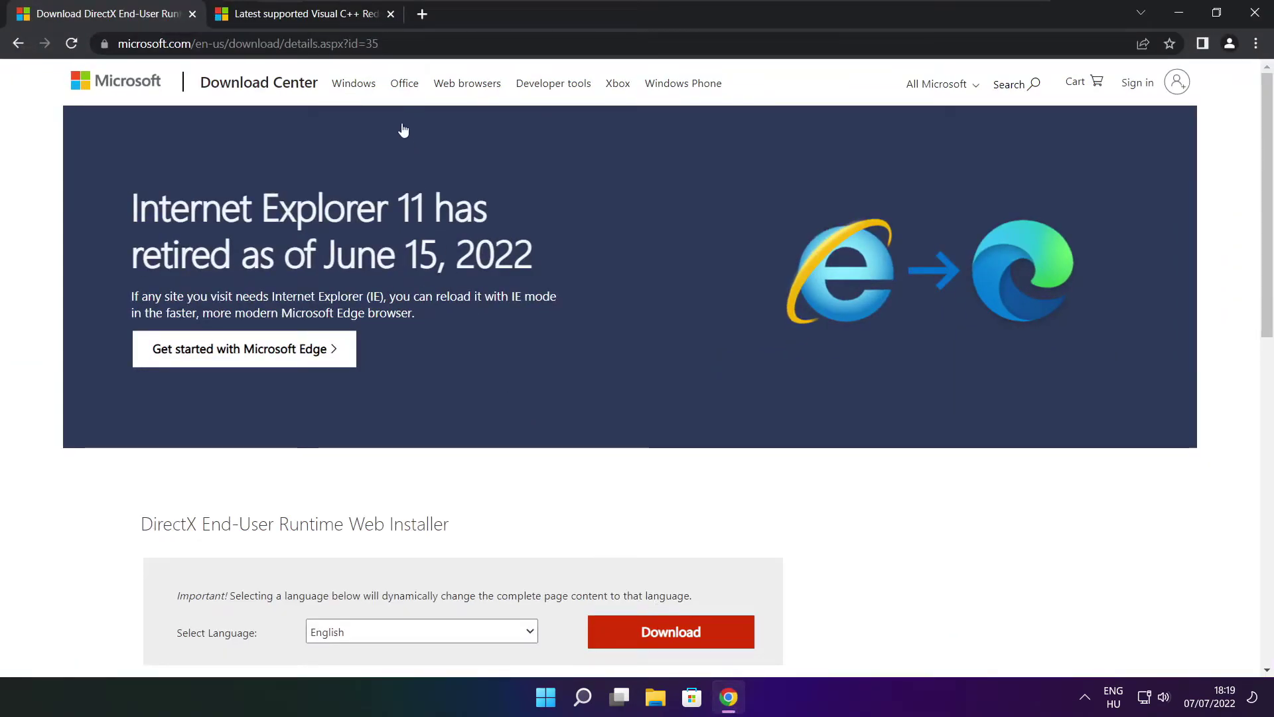
click(399, 43)
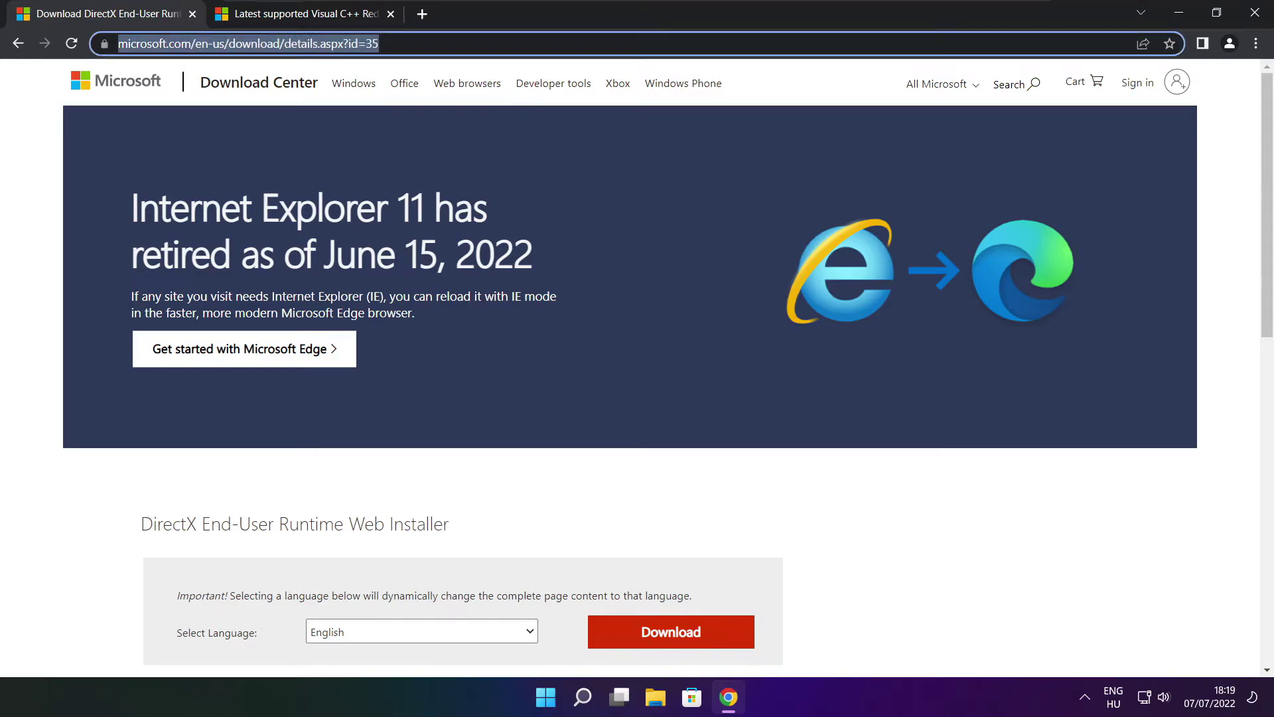
key(End)
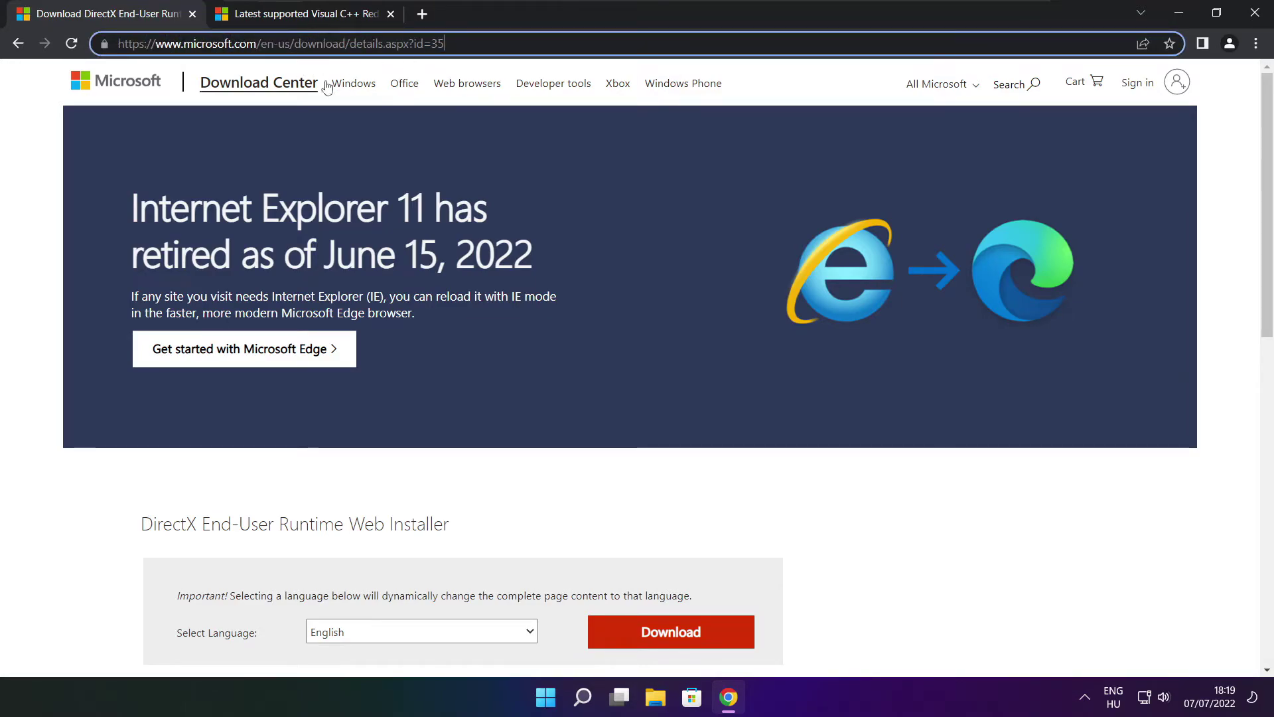
click(460, 482)
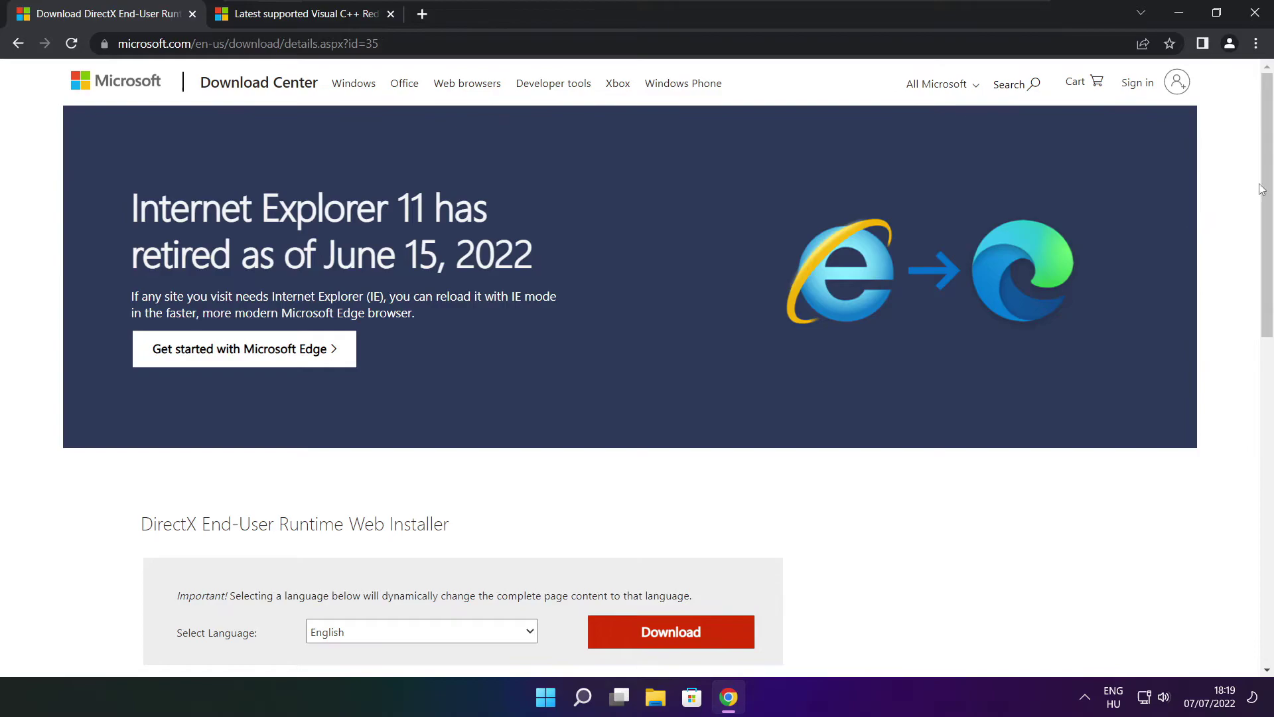
scroll(1260, 189, down, 3)
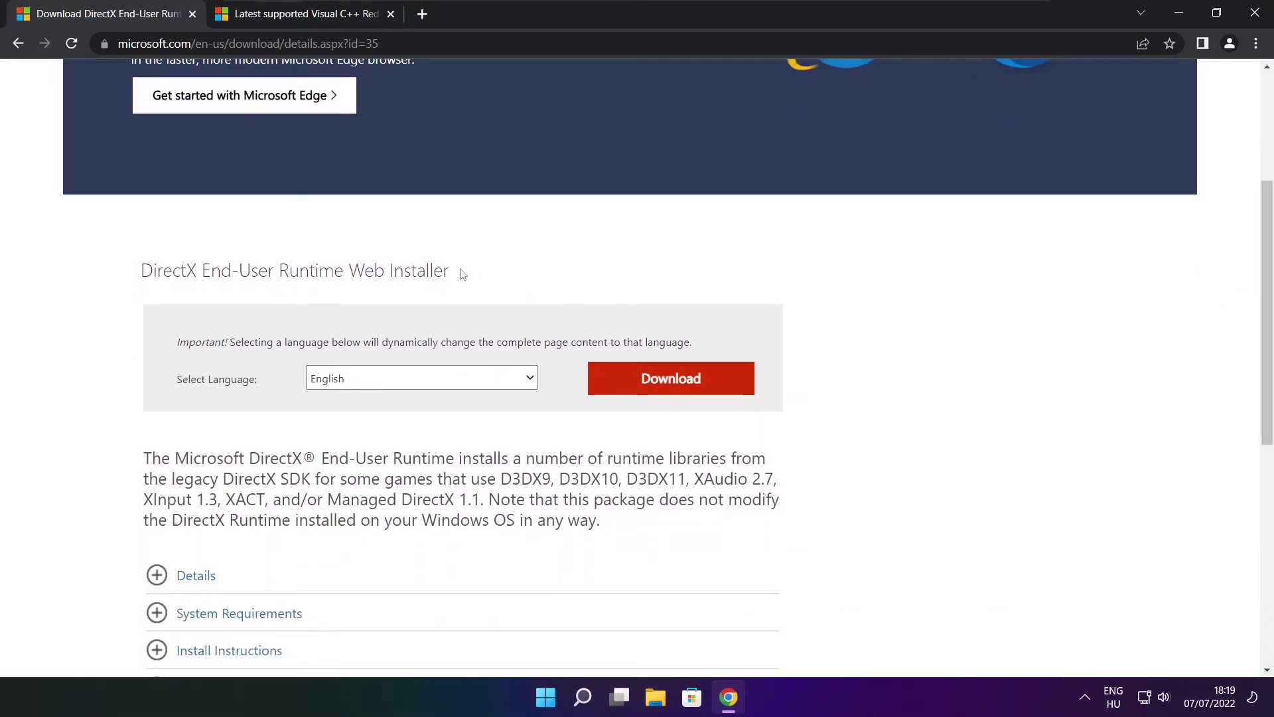
drag(461, 274, 520, 282)
click(676, 383)
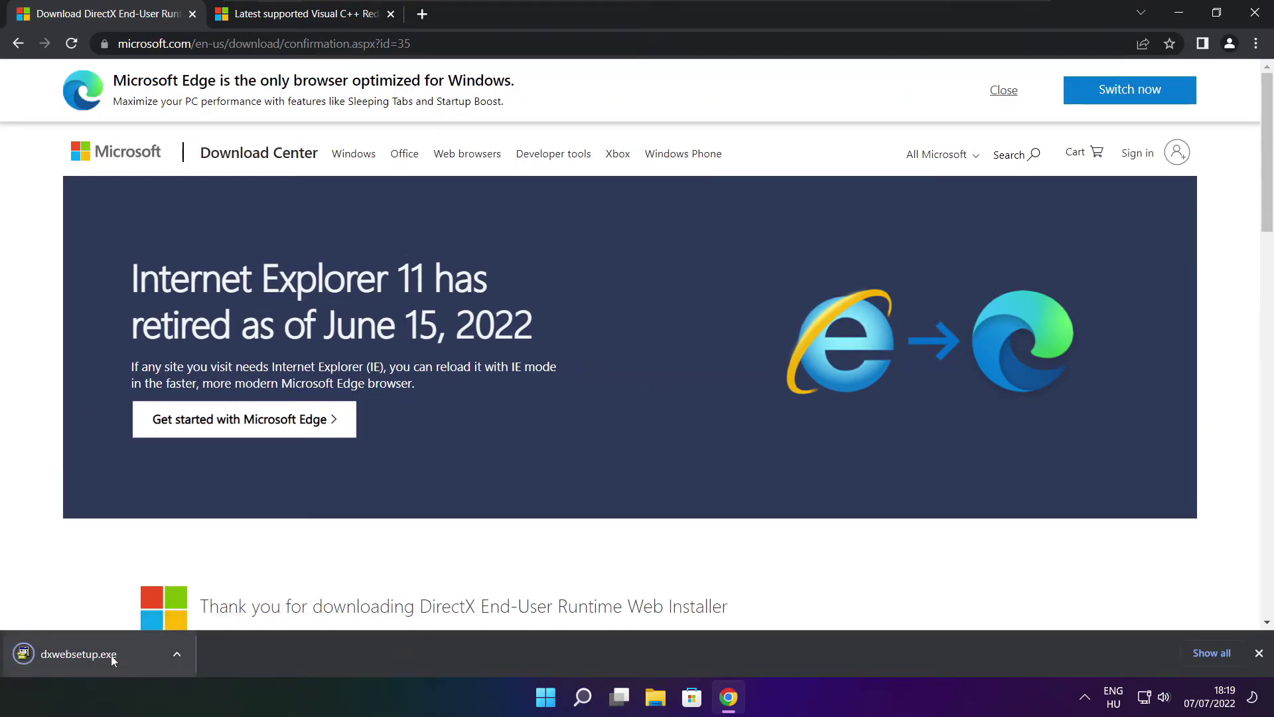
Step: Run dxwebsetup.exe, accept the license, skip the Bing Bar, and install the DirectX runtime
click(120, 654)
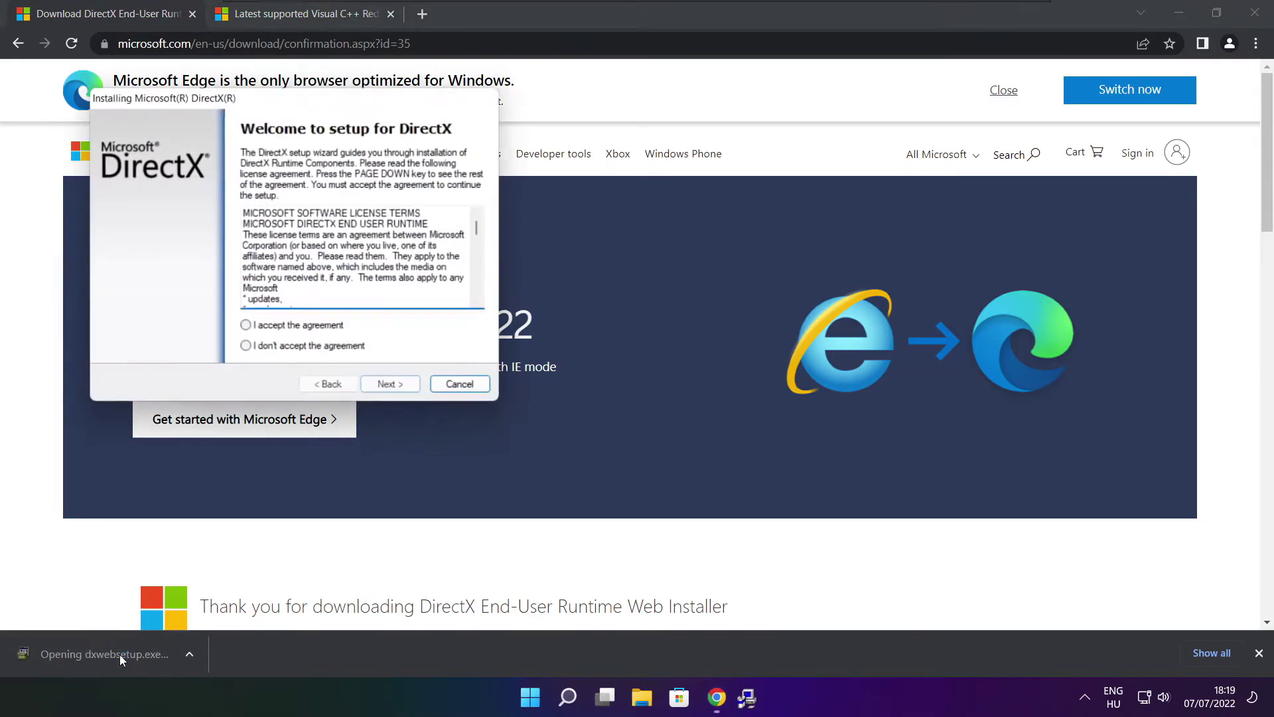
mouse_move(270, 100)
mouse_down()
mouse_move(393, 156)
mouse_move(607, 193)
mouse_up()
click(818, 332)
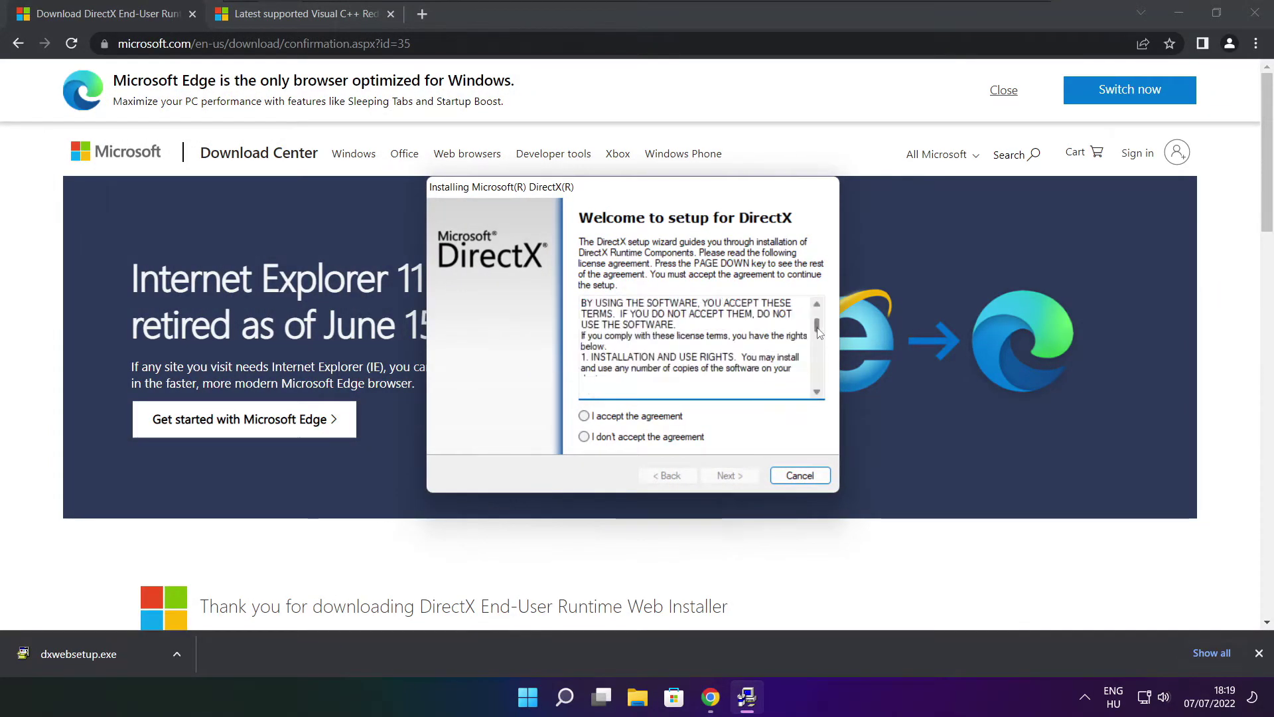
drag(819, 333, 816, 380)
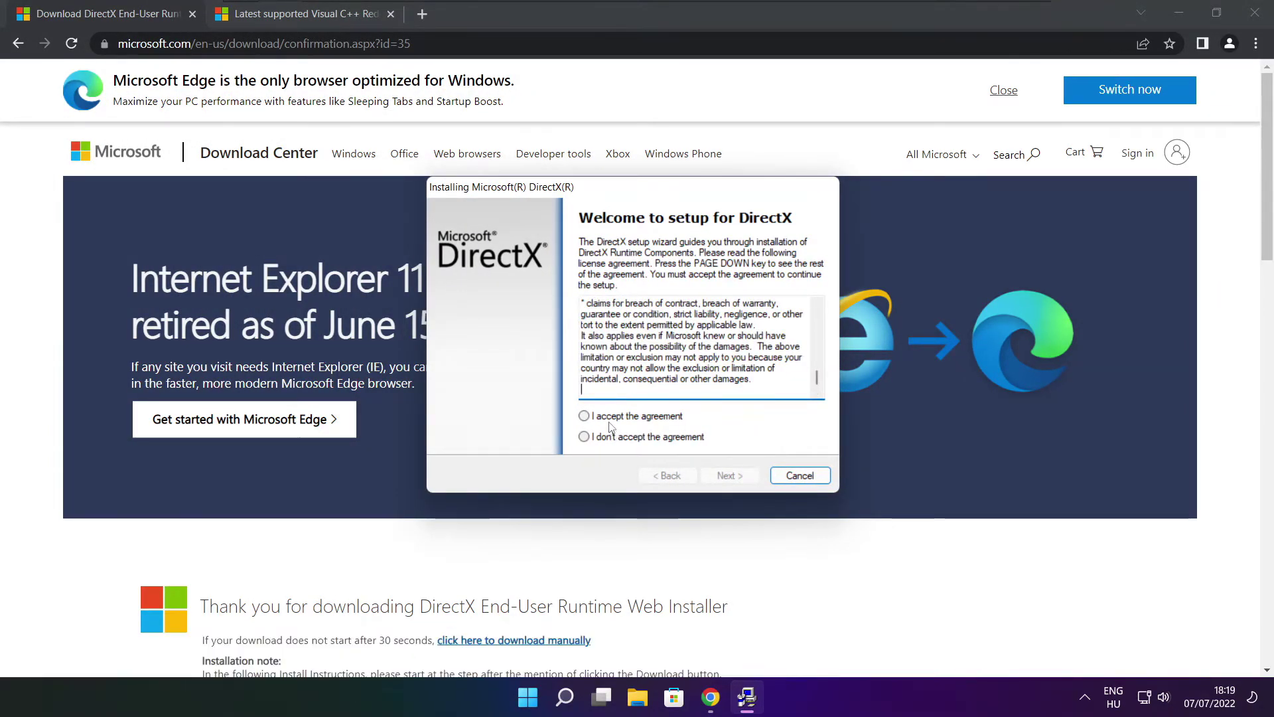
click(611, 426)
click(731, 476)
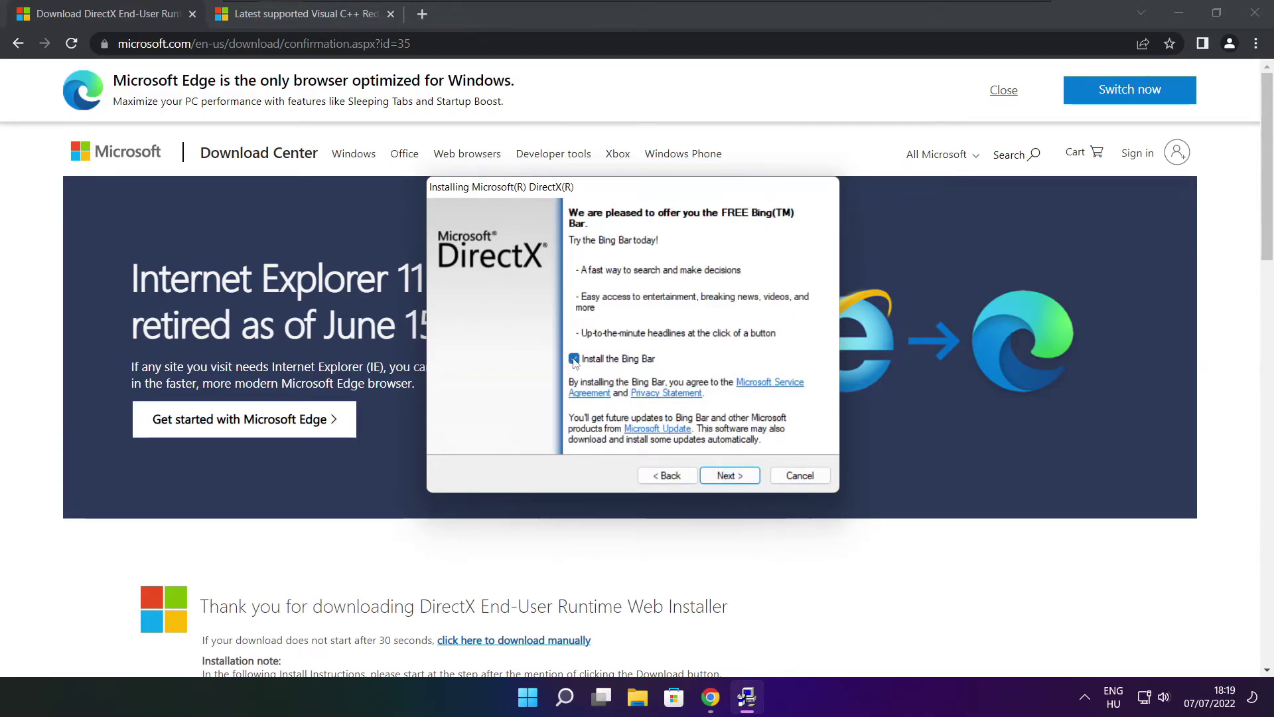
click(573, 359)
click(732, 476)
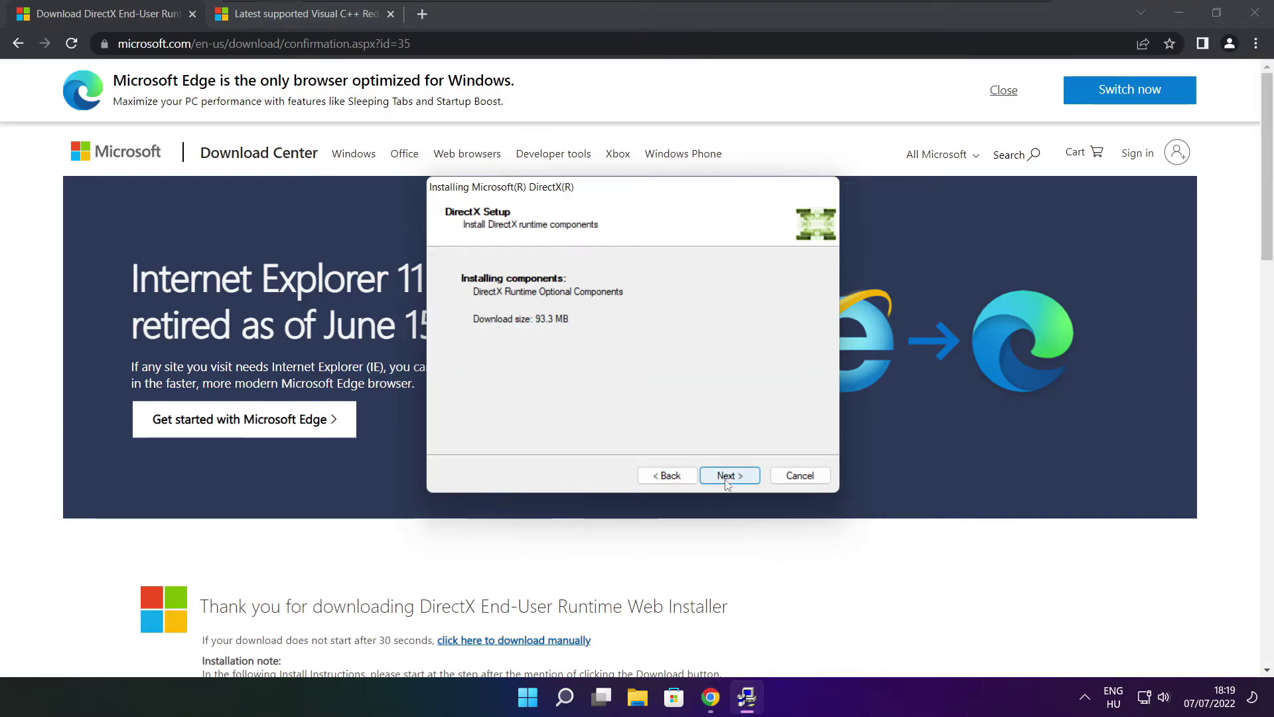
click(728, 478)
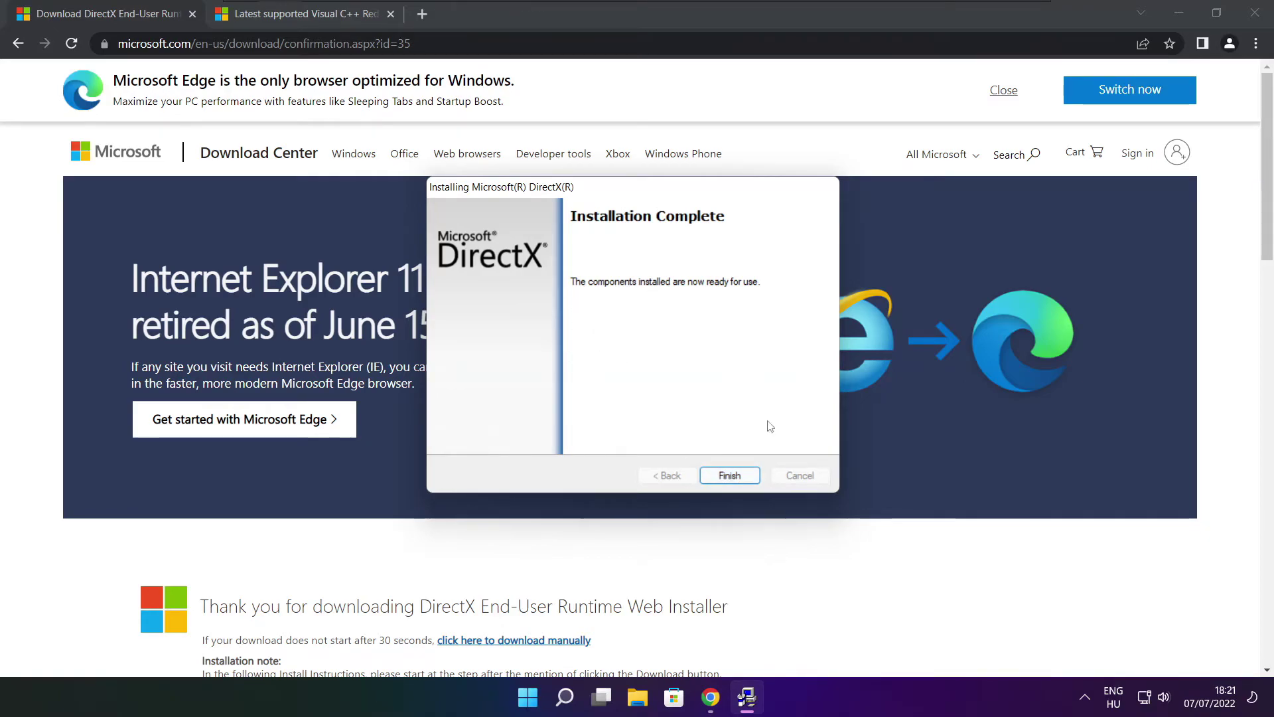
click(732, 475)
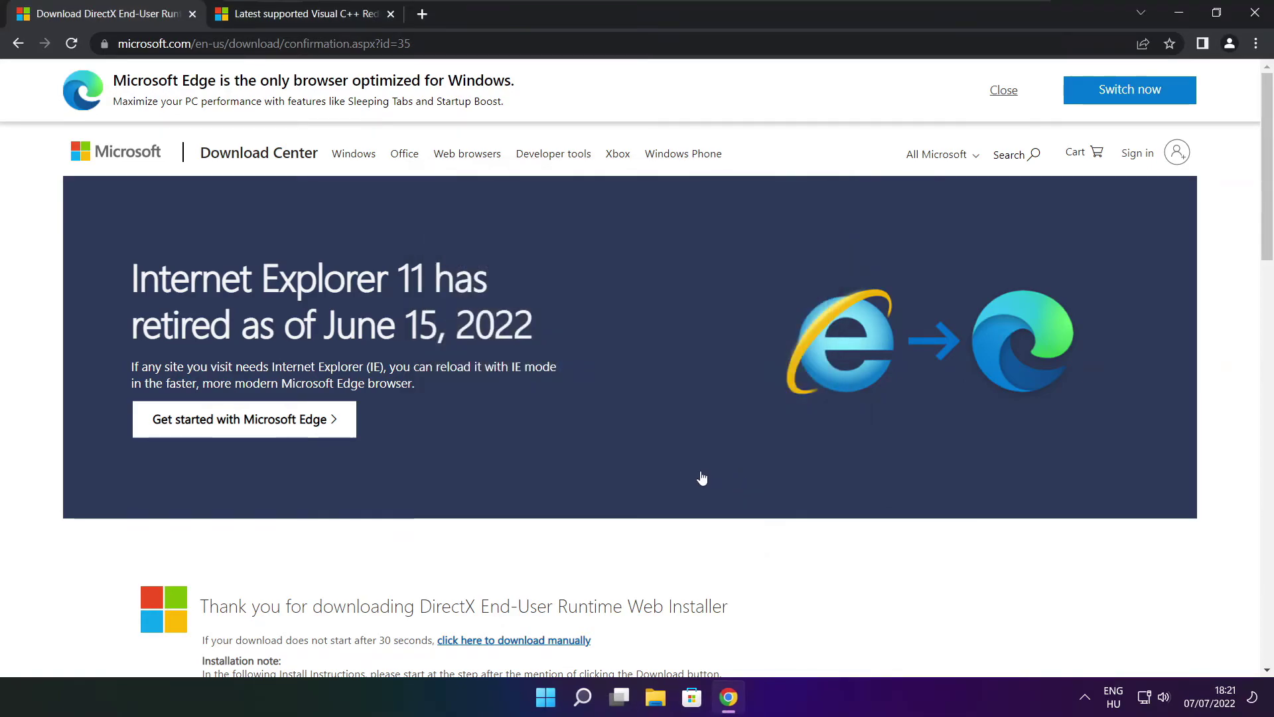
Step: Close the DirectX tab and download the ARM64, x86 and x64 vc_redist installers
click(192, 15)
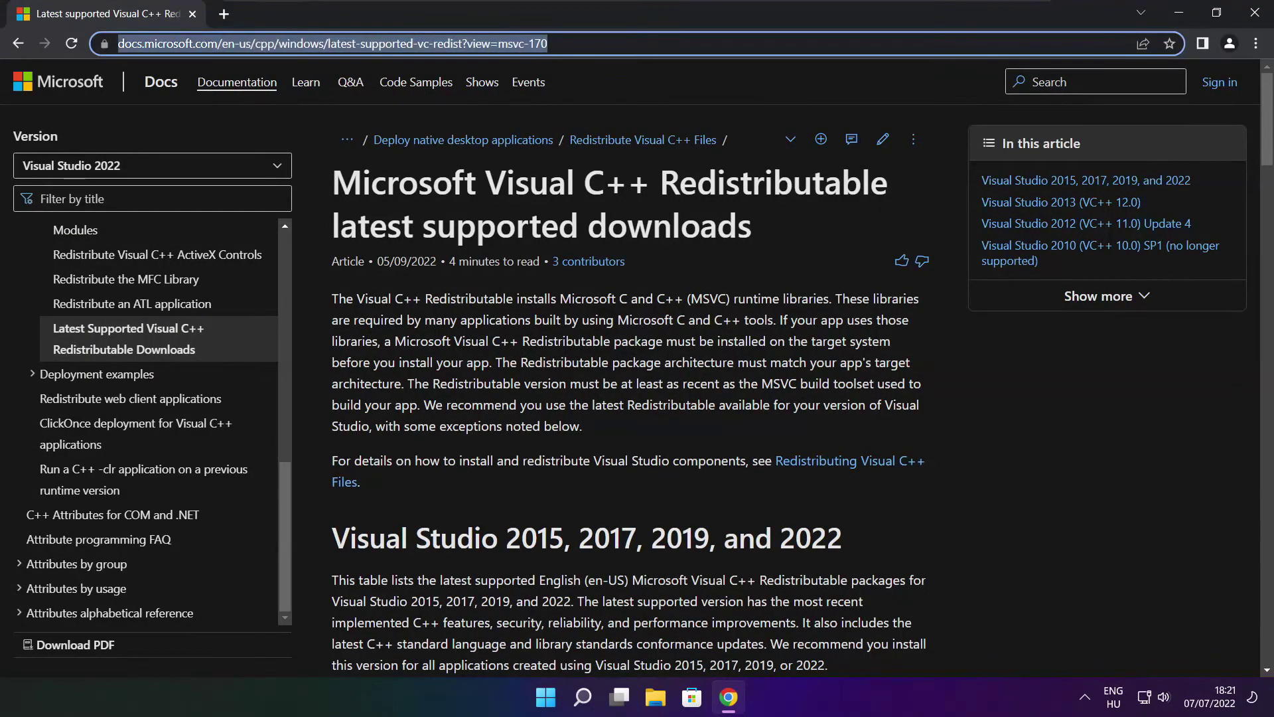
click(631, 81)
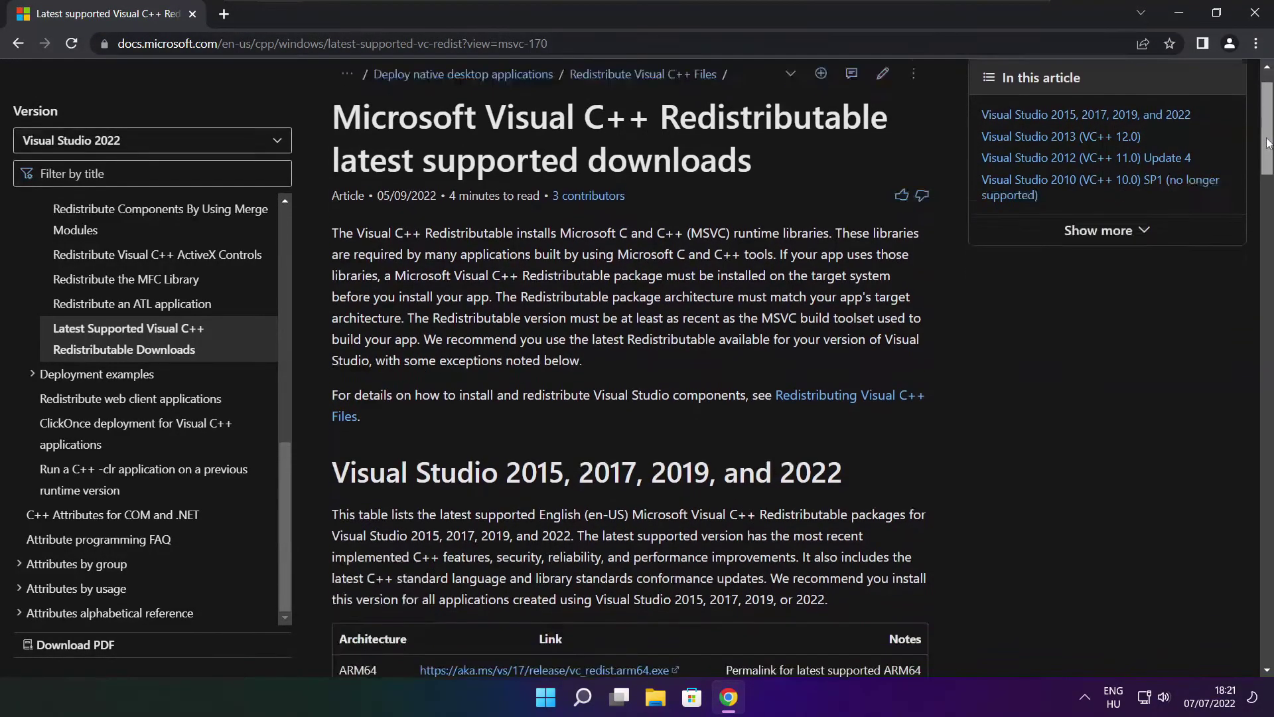
mouse_move(1265, 119)
mouse_down()
mouse_move(1260, 199)
mouse_move(1259, 185)
mouse_up()
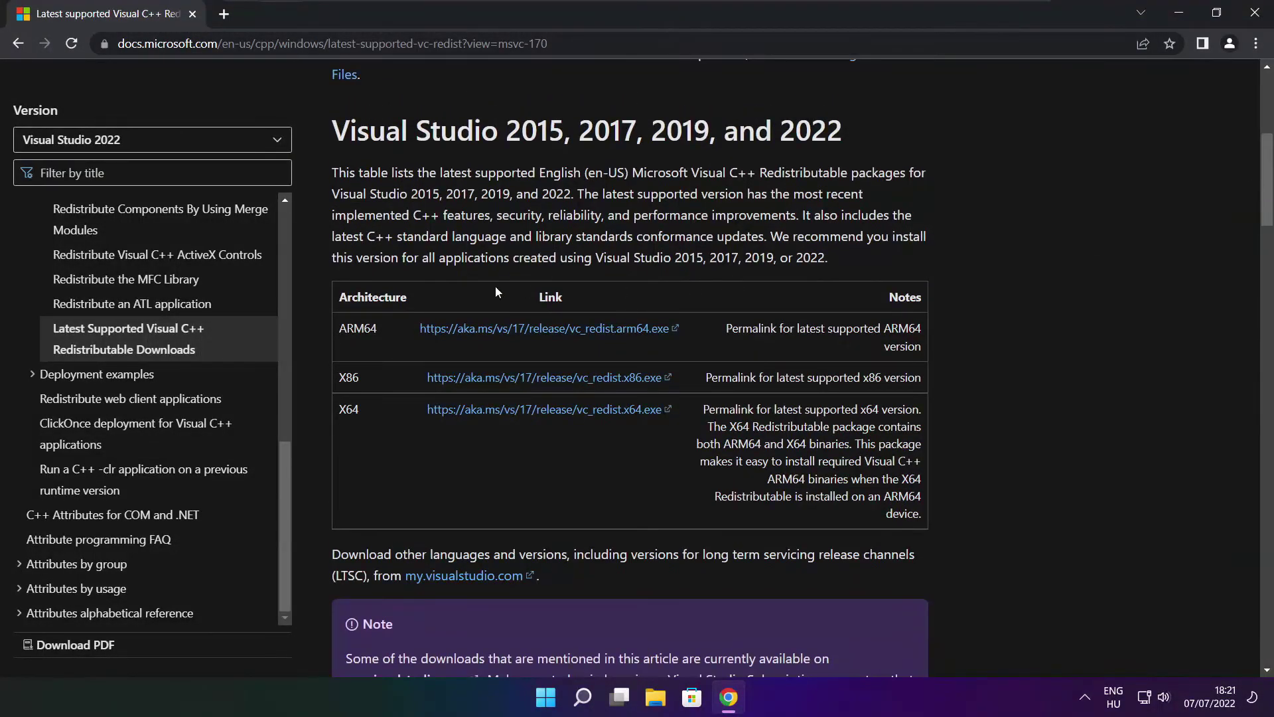
drag(338, 327, 846, 453)
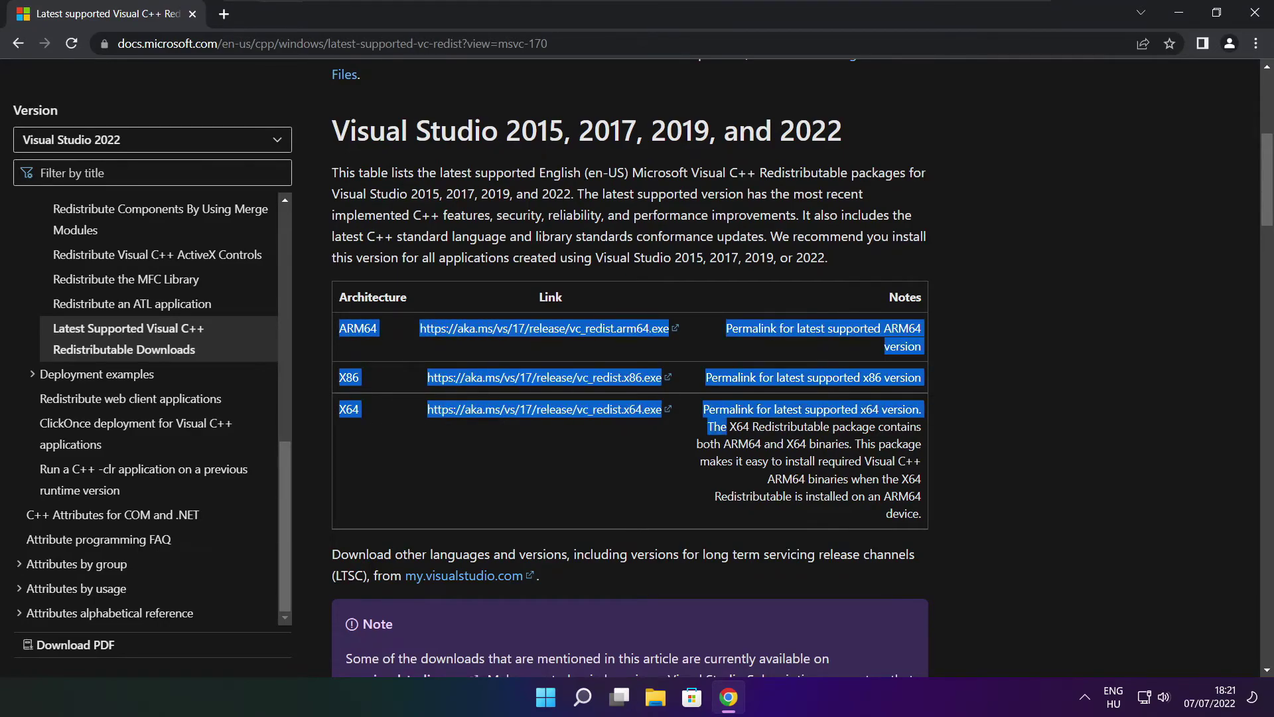
click(846, 453)
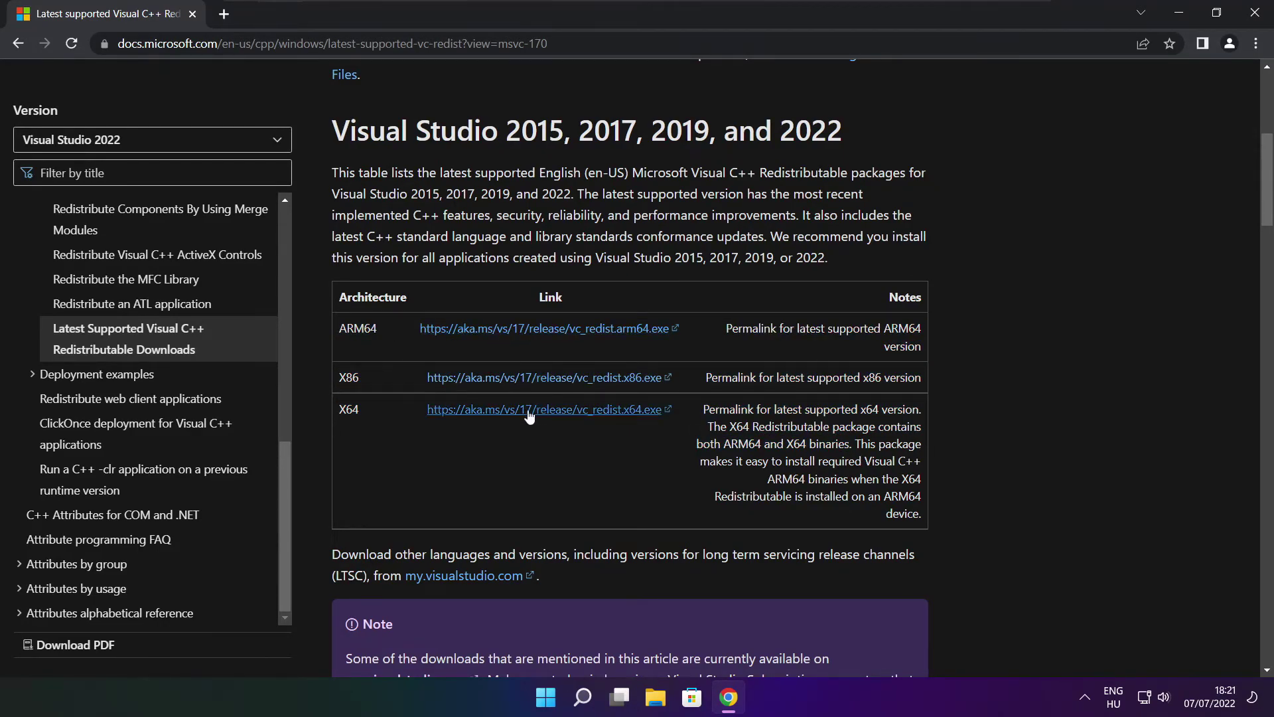
click(528, 335)
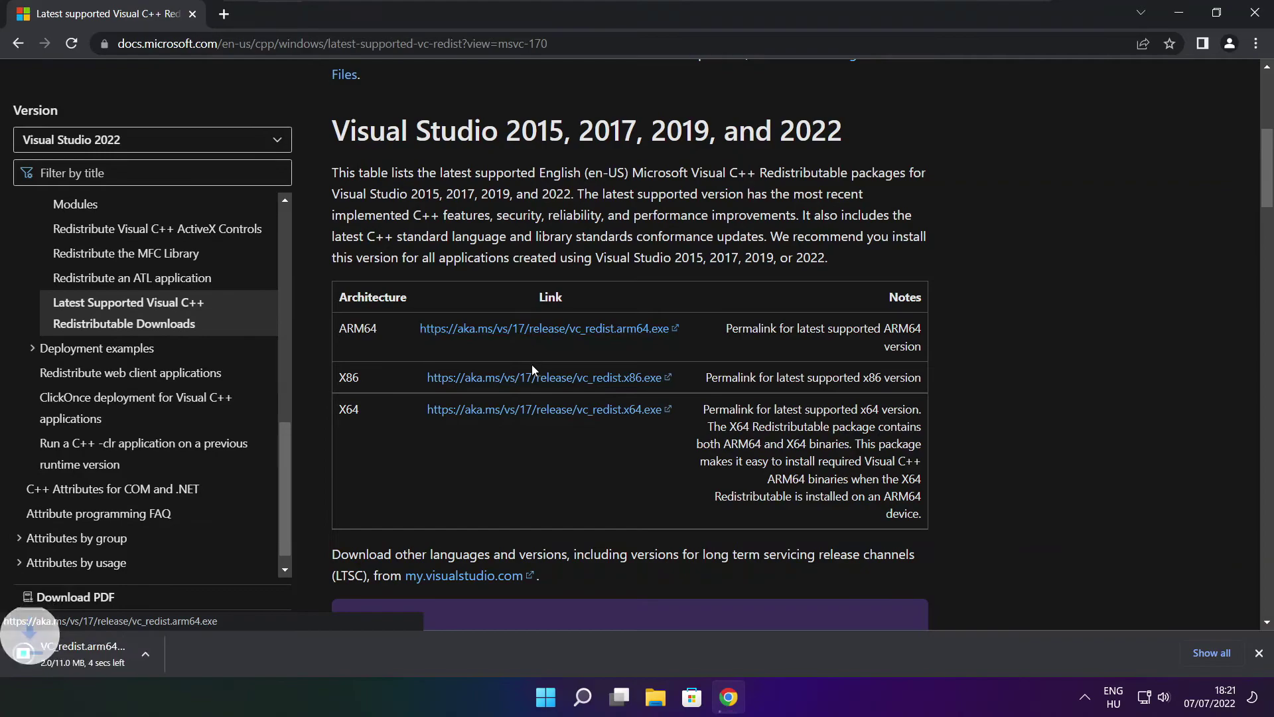
click(524, 386)
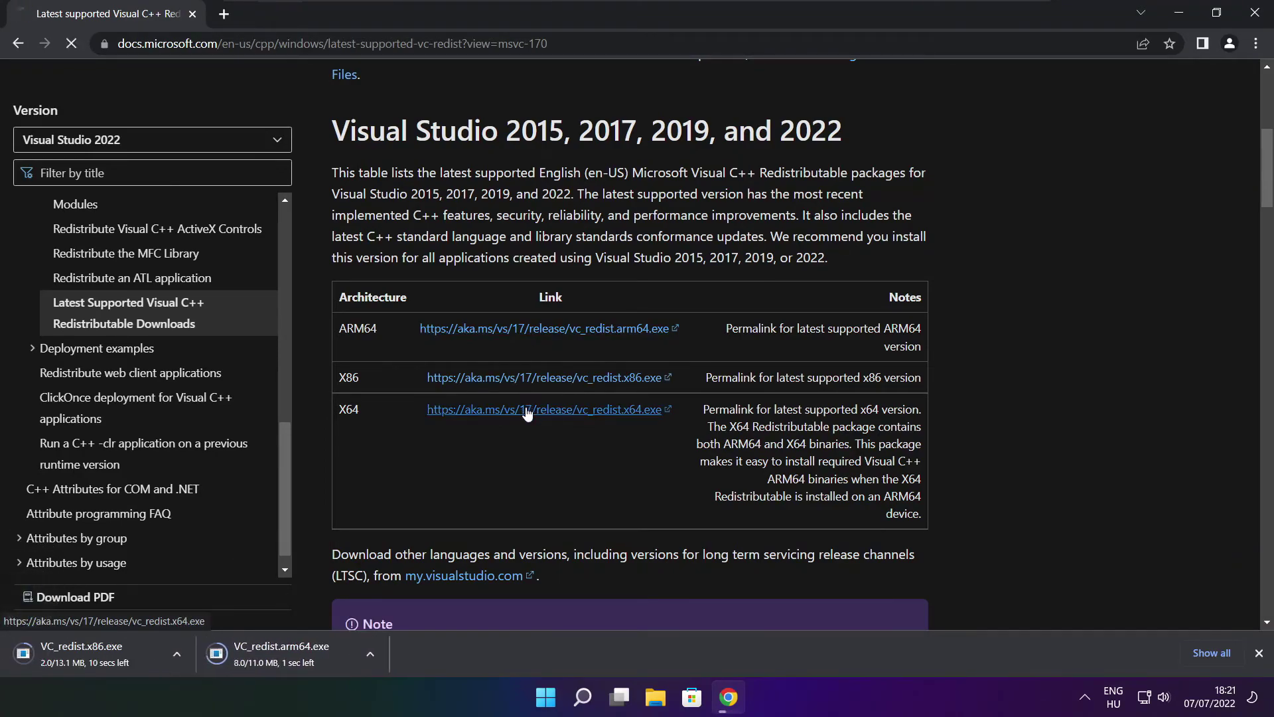
click(524, 410)
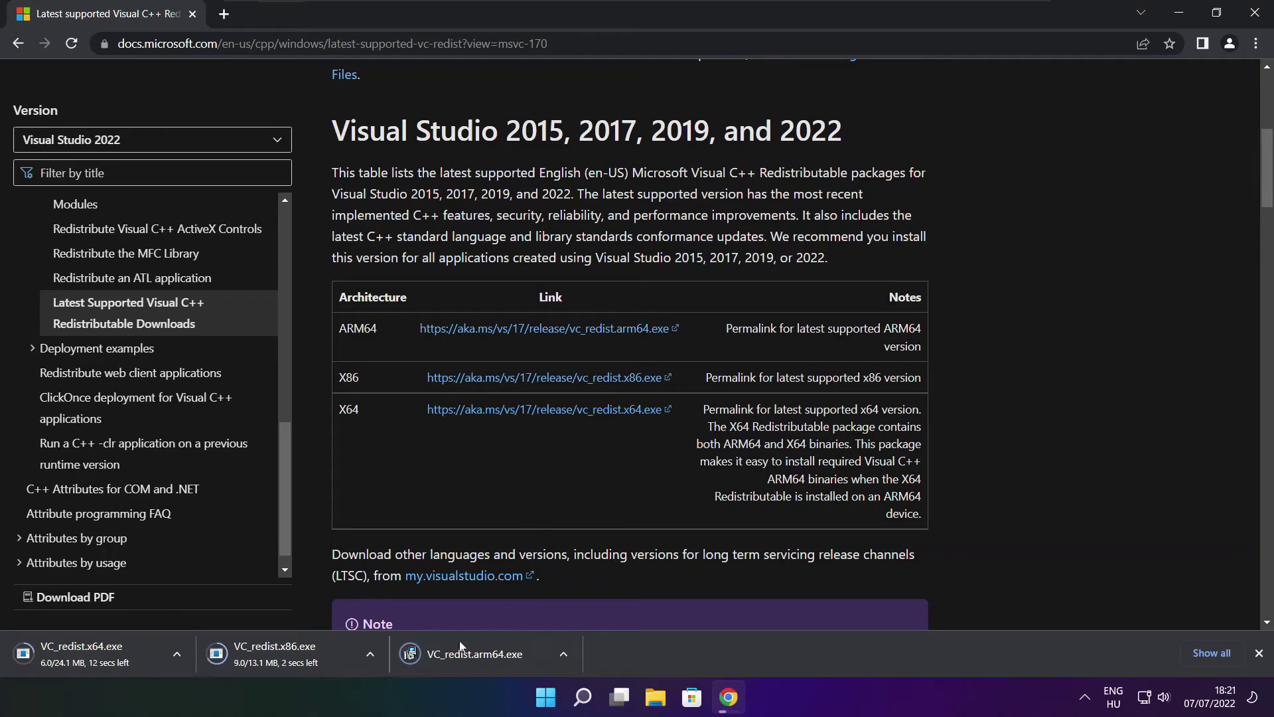
Step: Try installing the ARM64 VC_redist package and dismiss its Setup Failed error
click(485, 656)
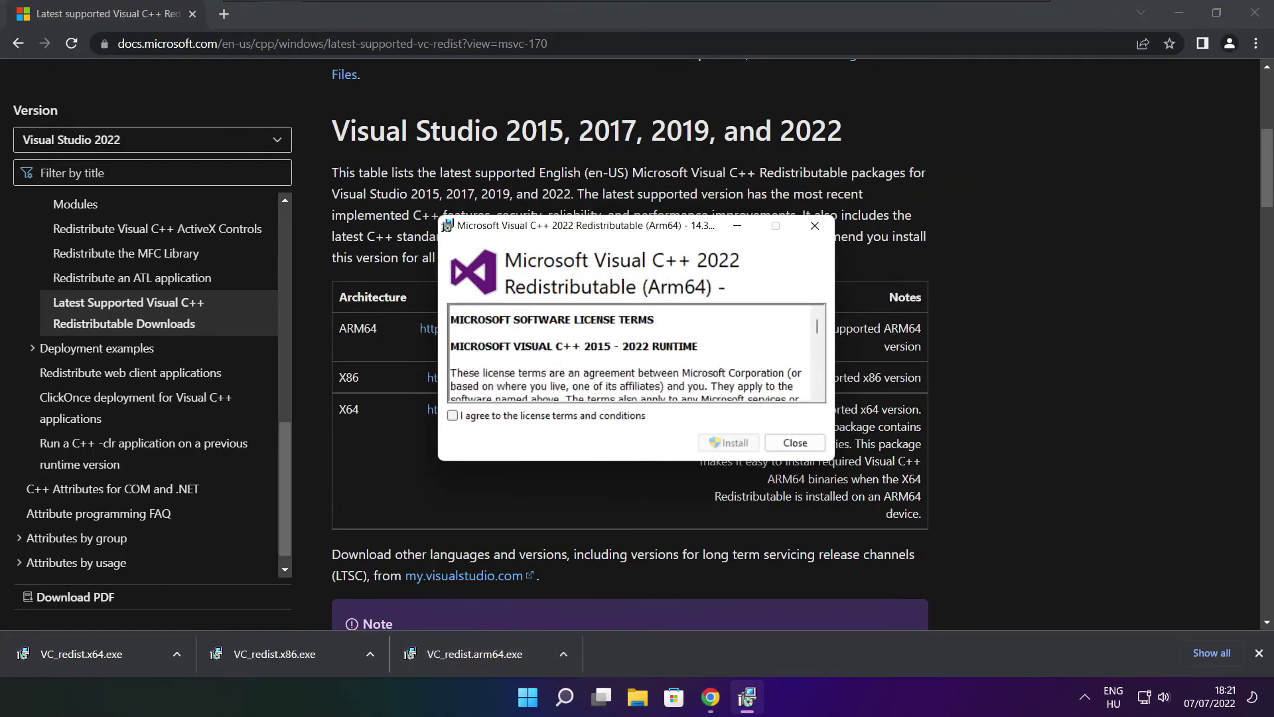
drag(817, 327, 817, 396)
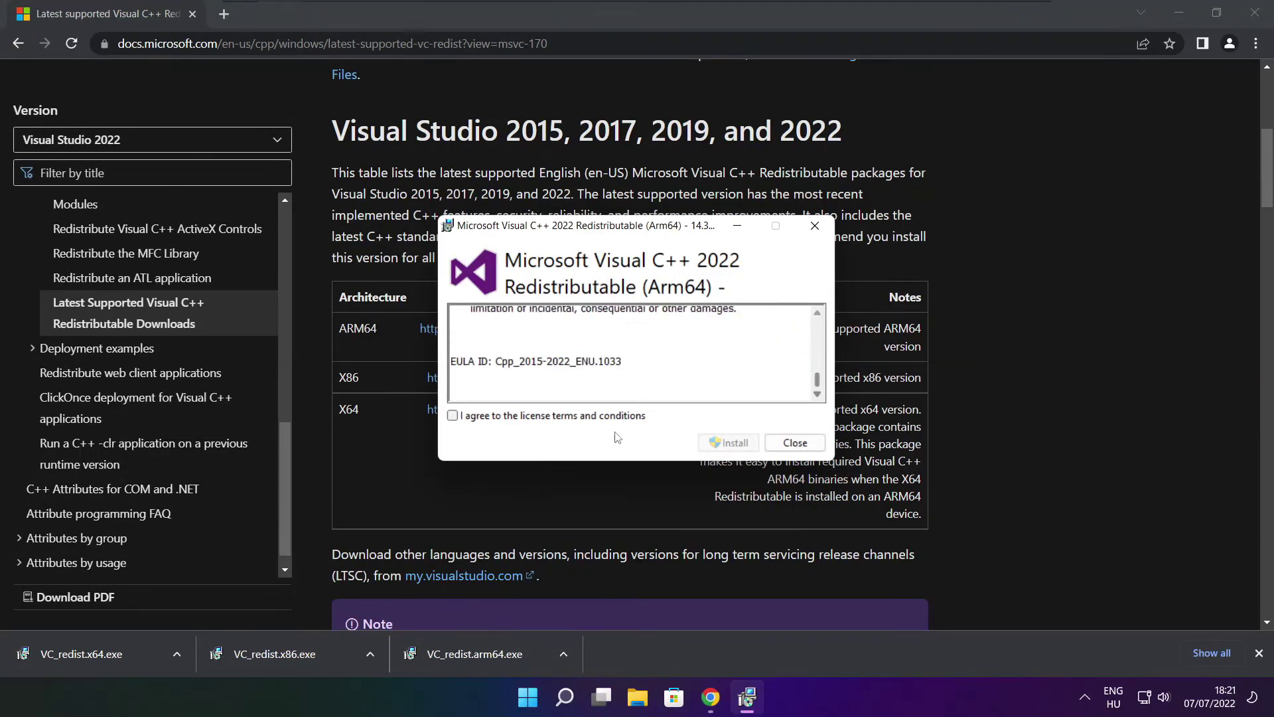
click(453, 416)
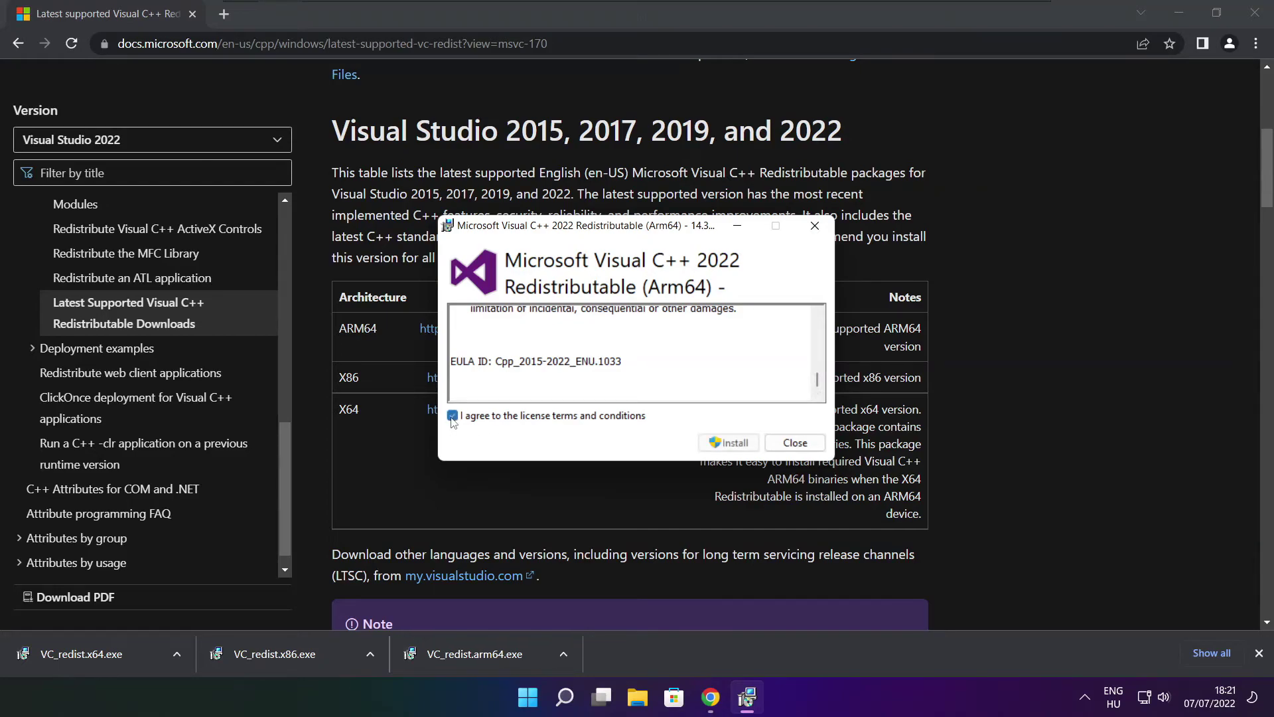
click(725, 446)
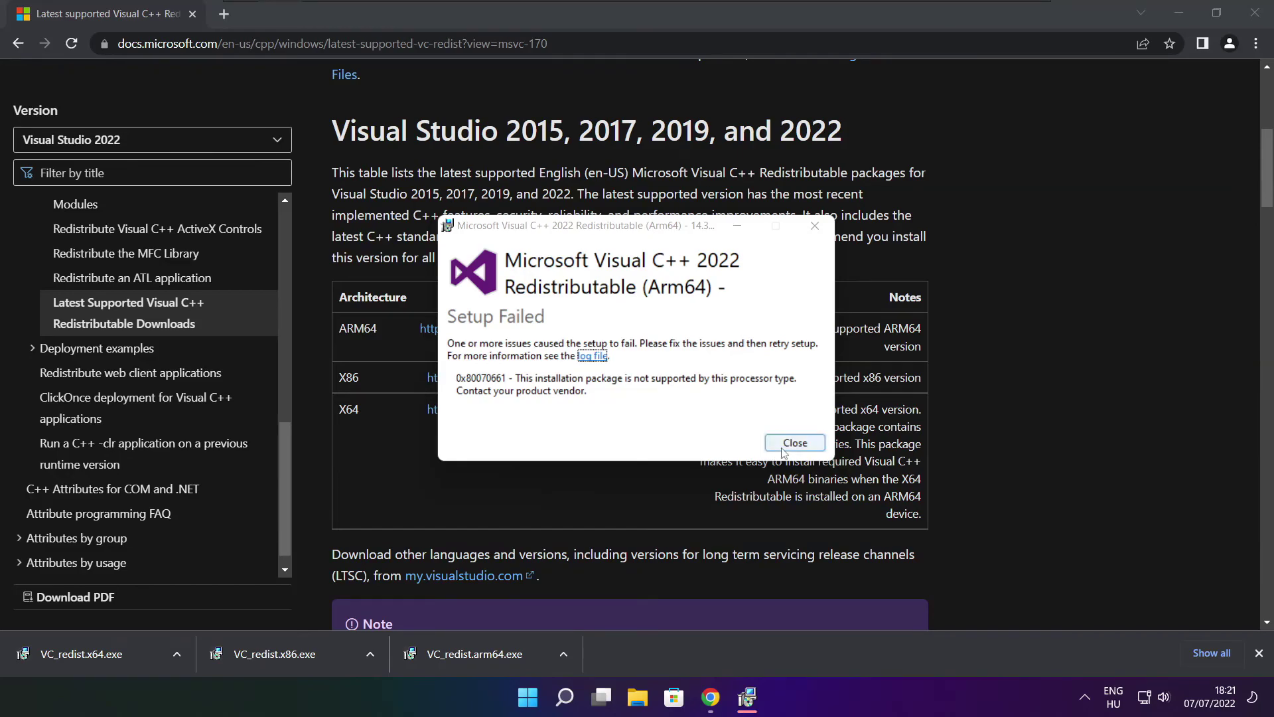
click(794, 442)
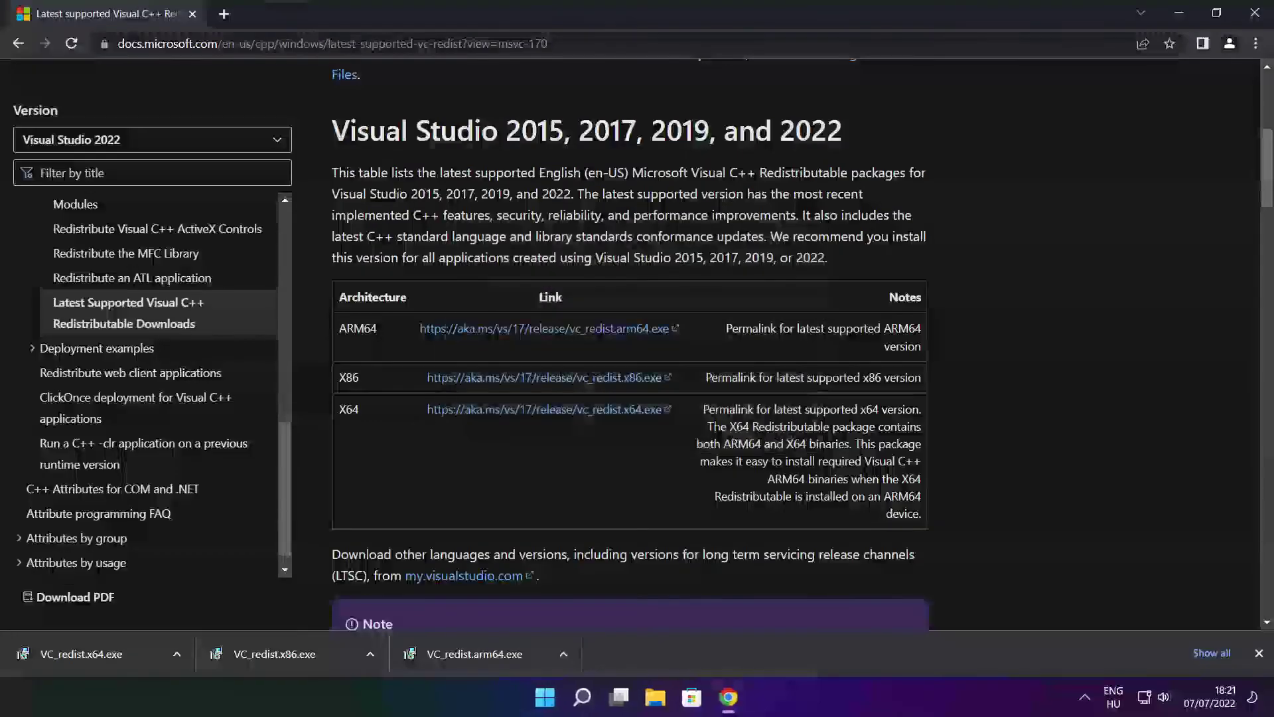
Step: Install the x86 Visual C++ 2015-2022 Redistributable
click(300, 652)
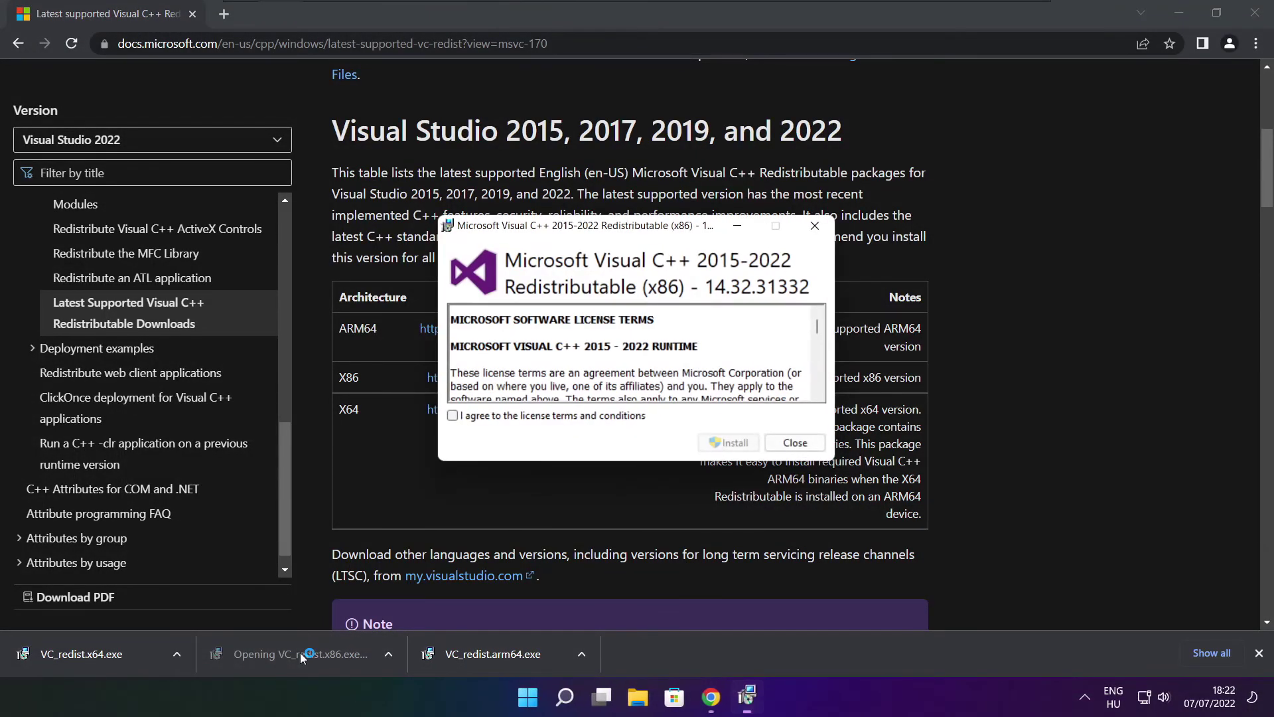
drag(817, 326, 817, 392)
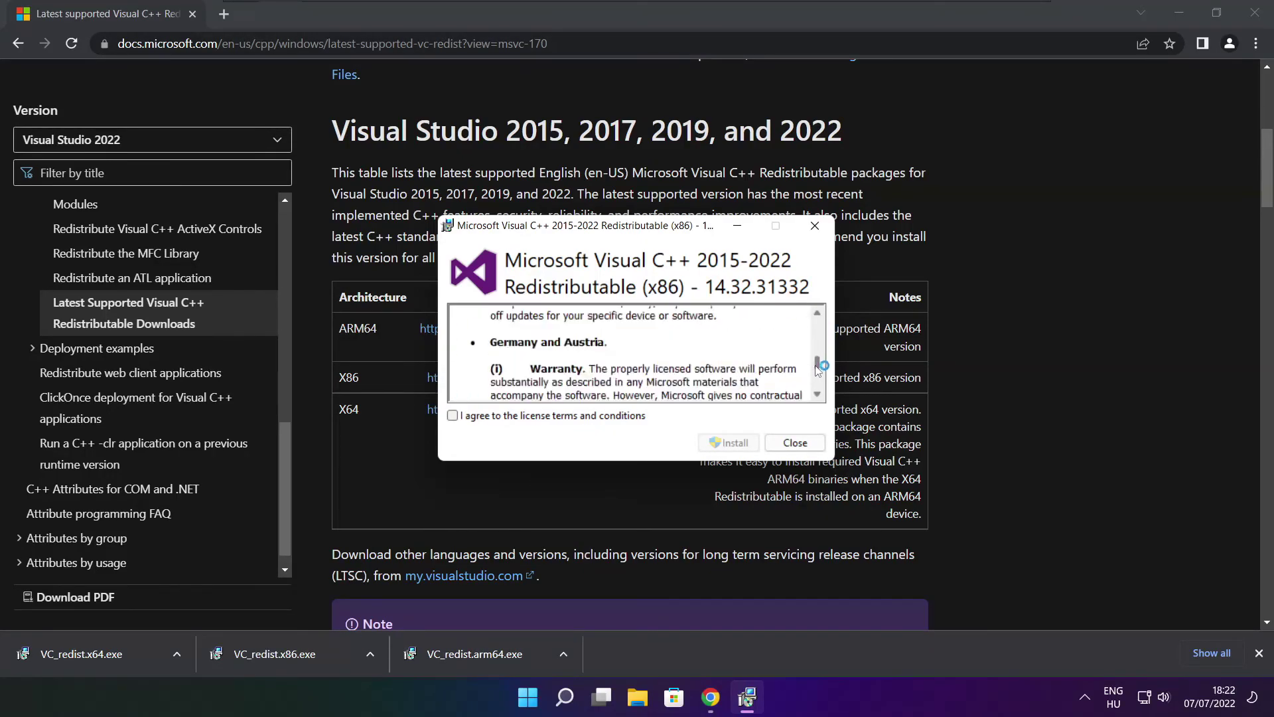
click(457, 416)
click(729, 443)
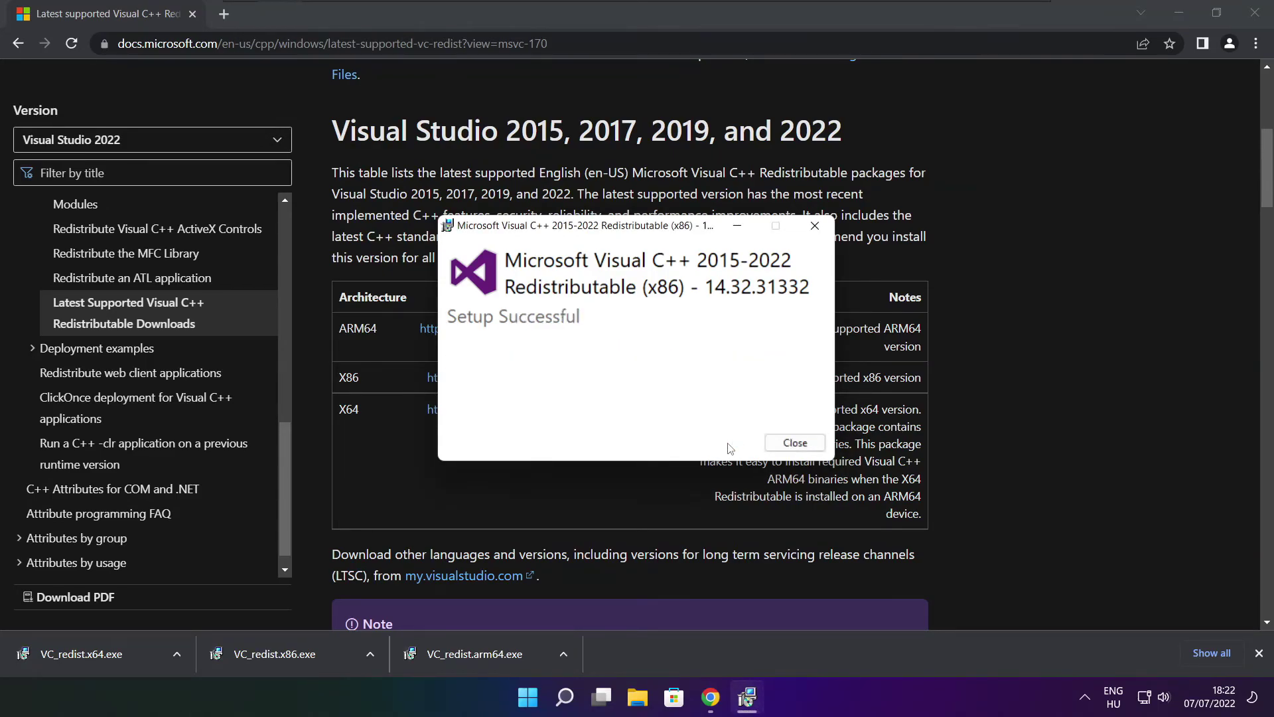
click(796, 446)
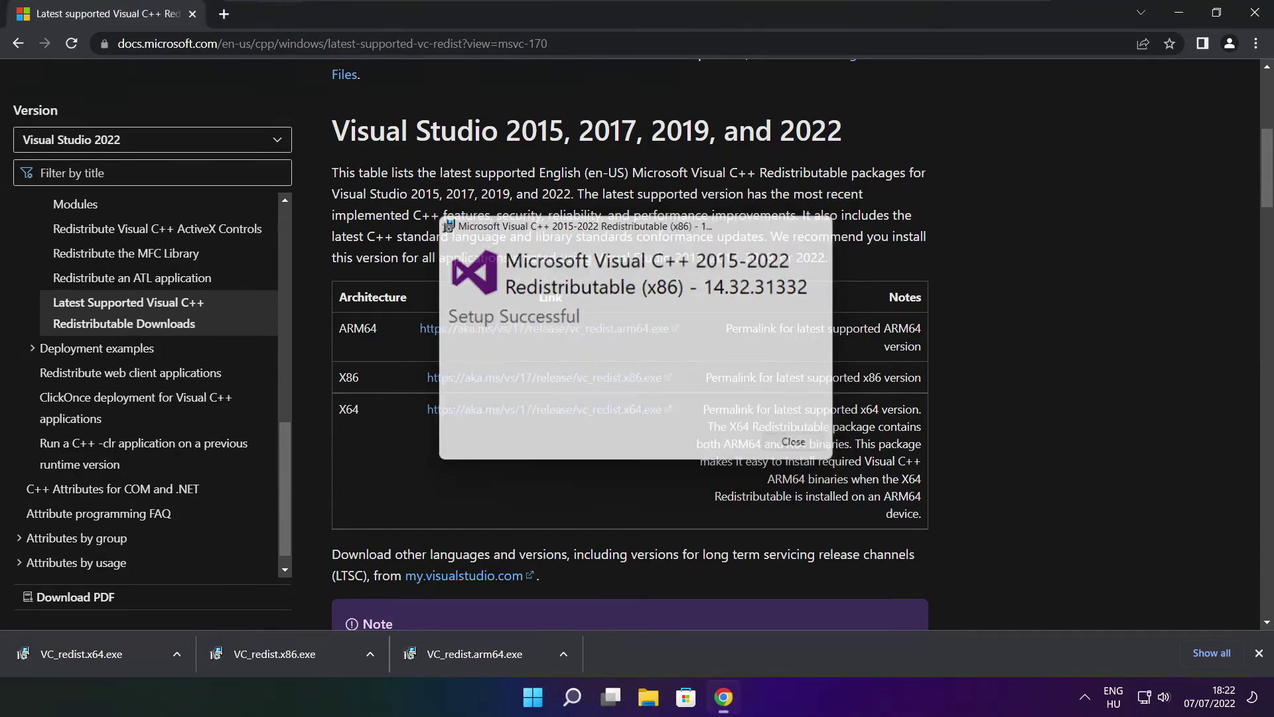
Step: Install the x64 Visual C++ 2015-2022 Redistributable (14.32.31332)
click(108, 653)
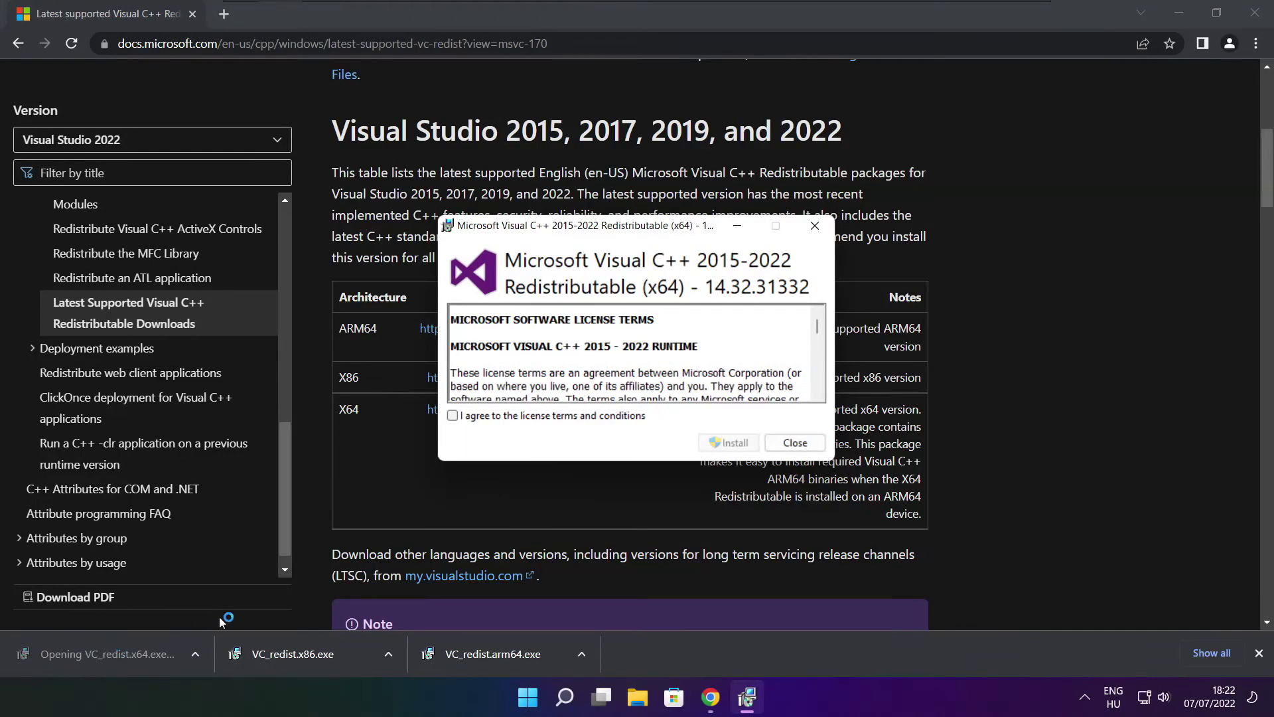
drag(817, 324, 817, 394)
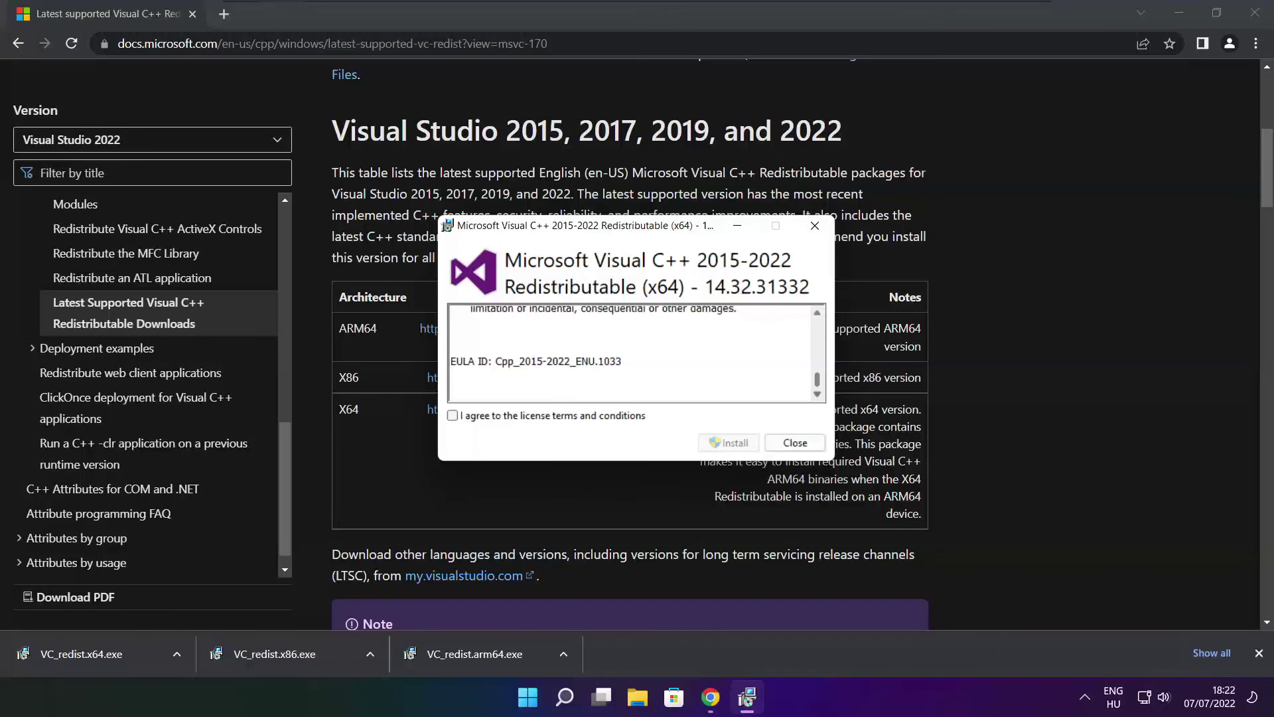
click(453, 416)
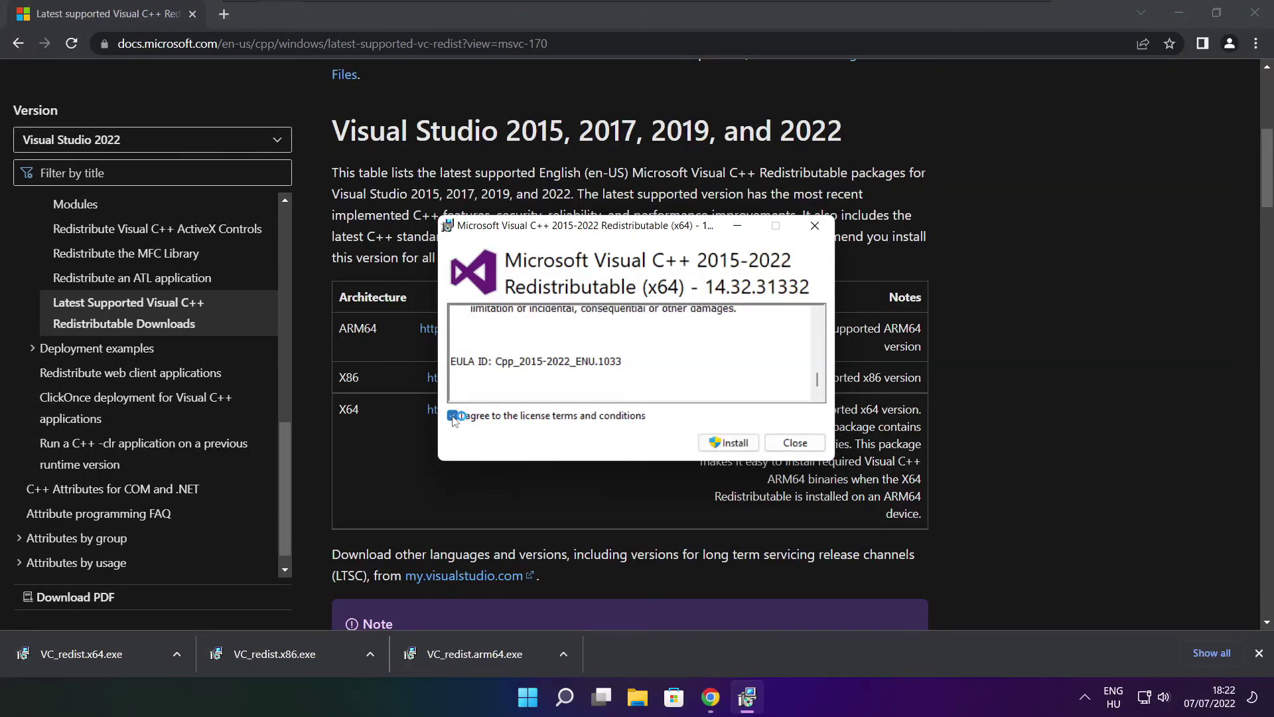
click(732, 443)
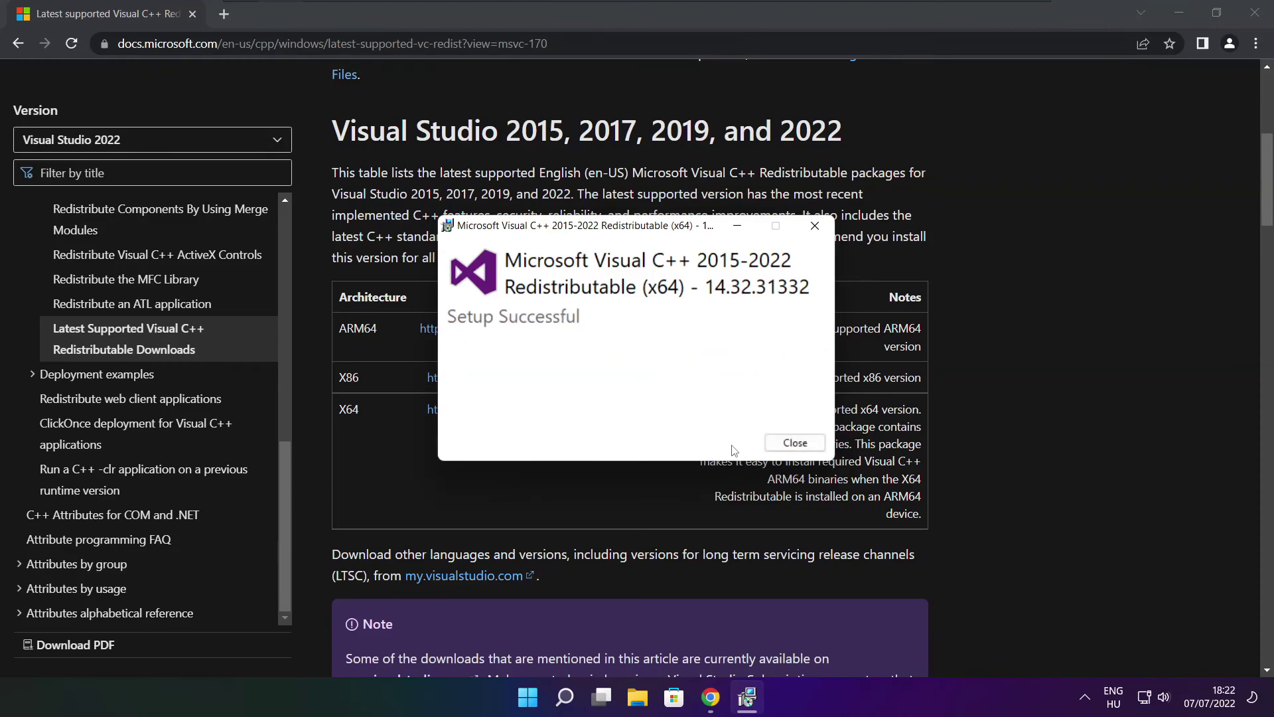
click(796, 444)
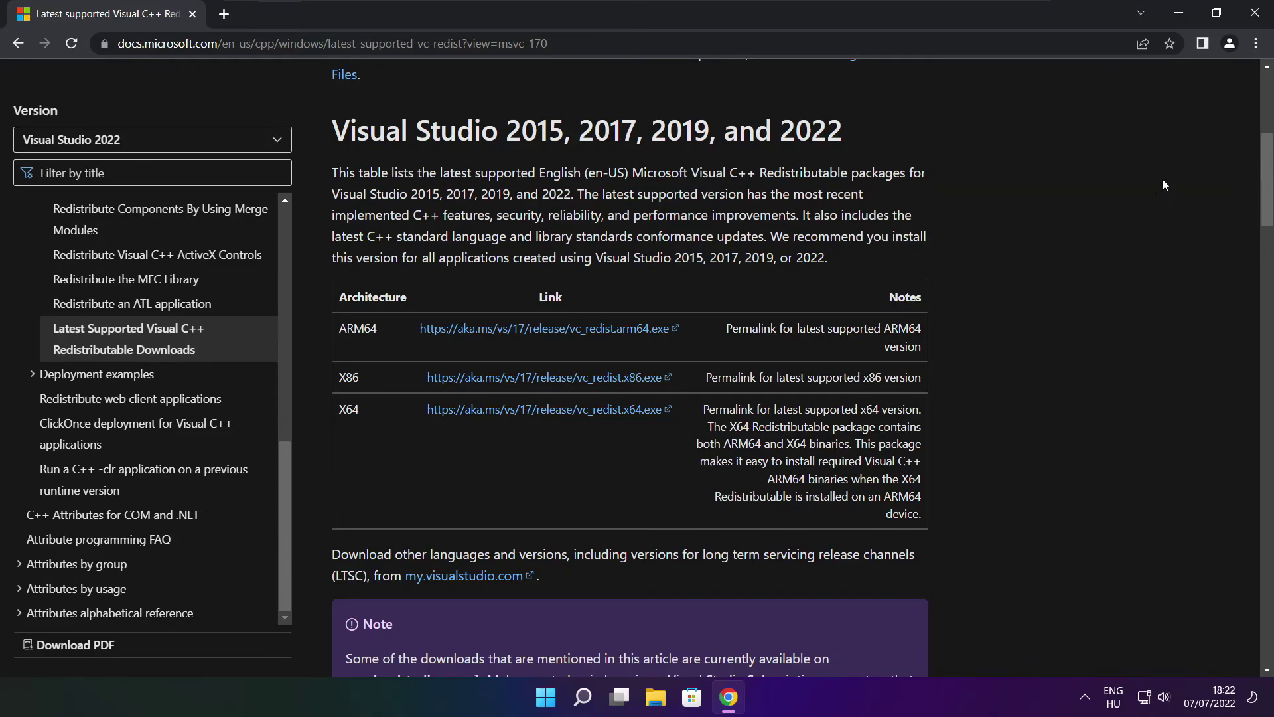
Step: Close Chrome and restart Windows from the Start menu's power options
click(1254, 14)
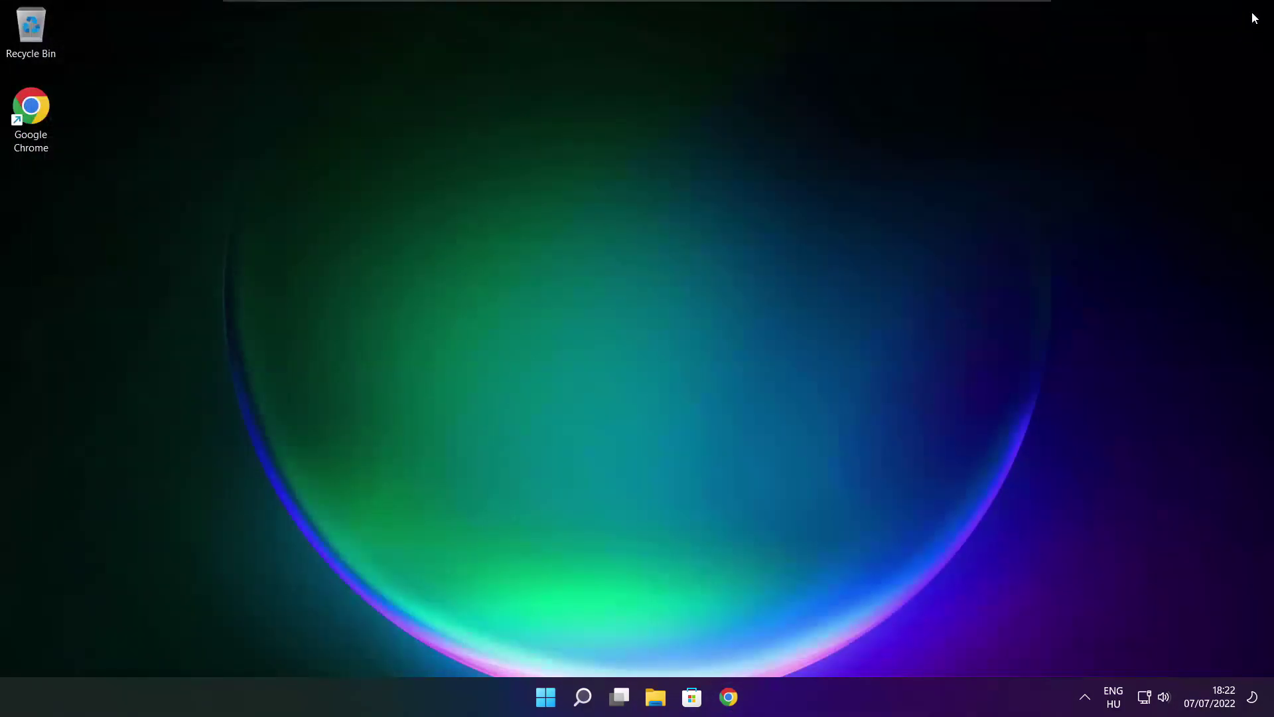
click(551, 703)
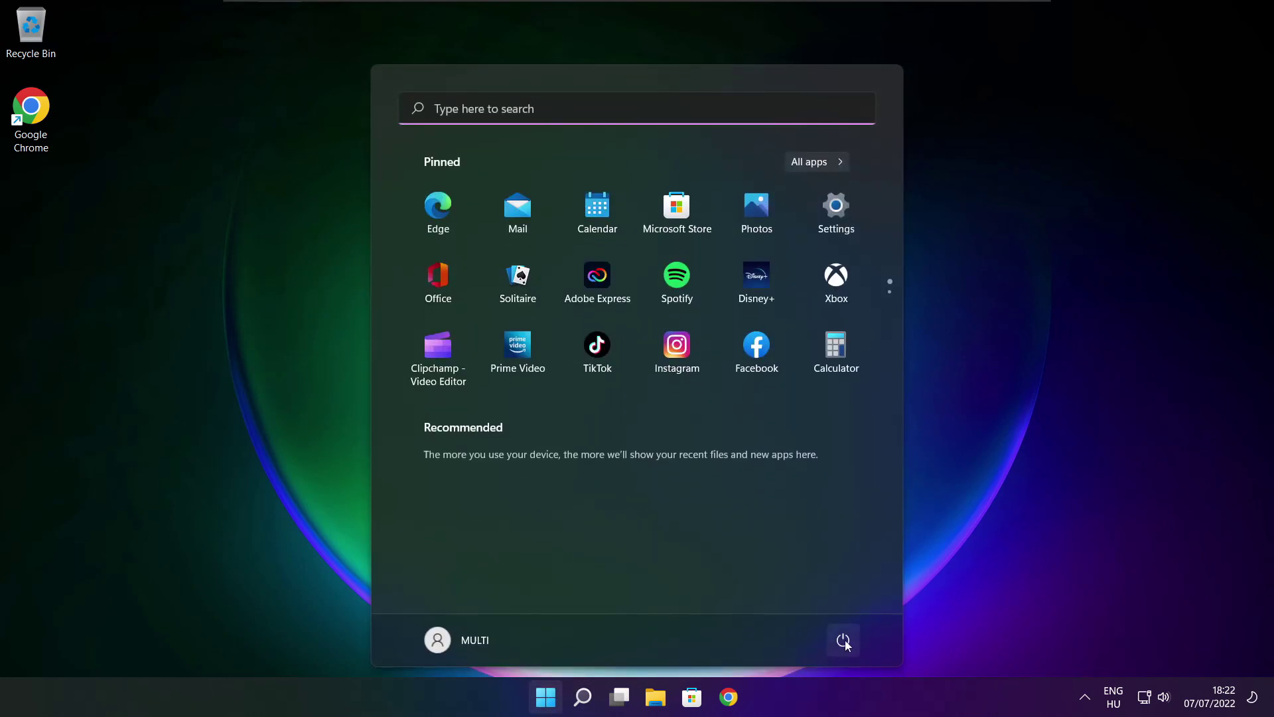
click(842, 644)
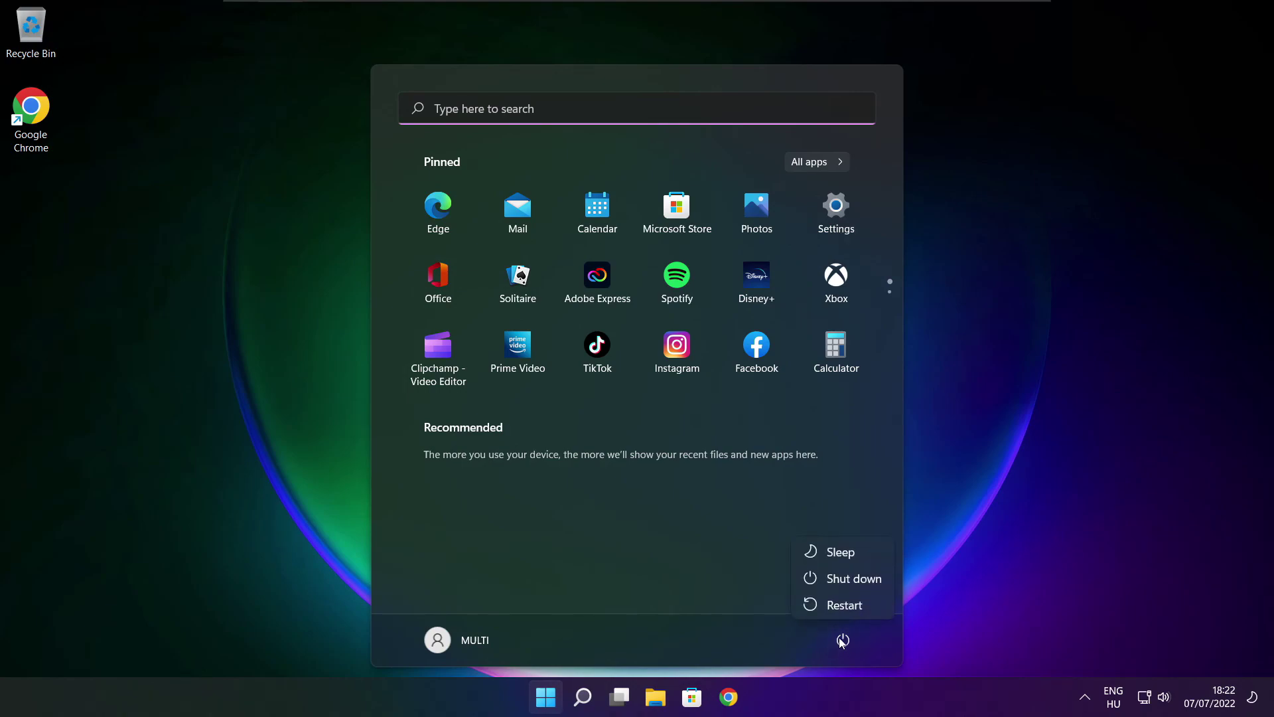
click(851, 604)
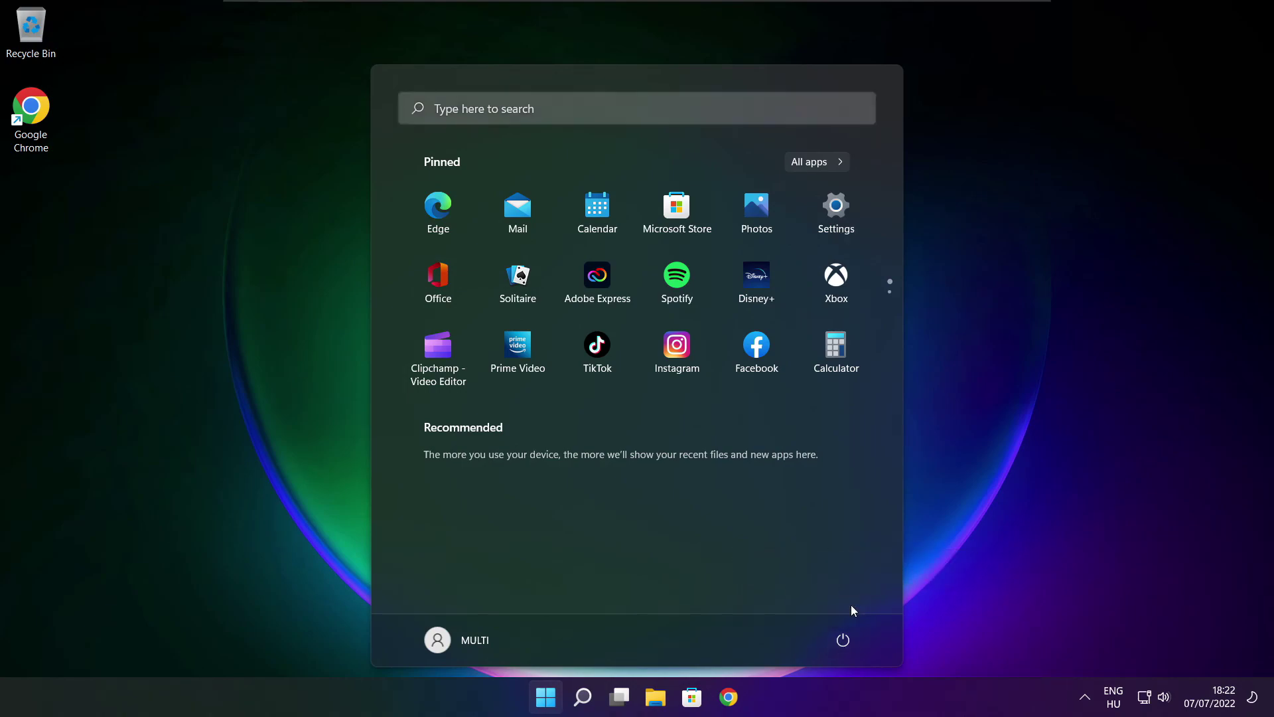